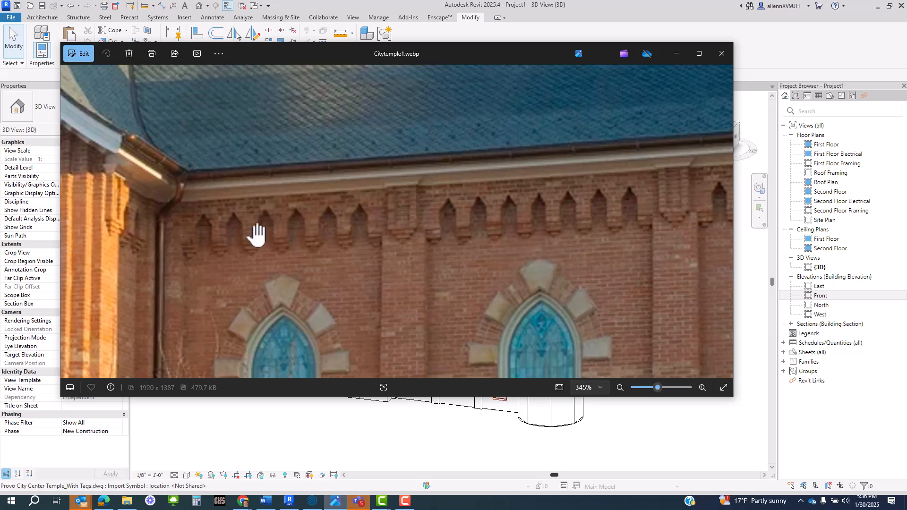
Examine the pointed brick corbelling under the eaves between the pilasters in the Citytemple1.webp reference photo.
scroll(652, 273, "down", 2)
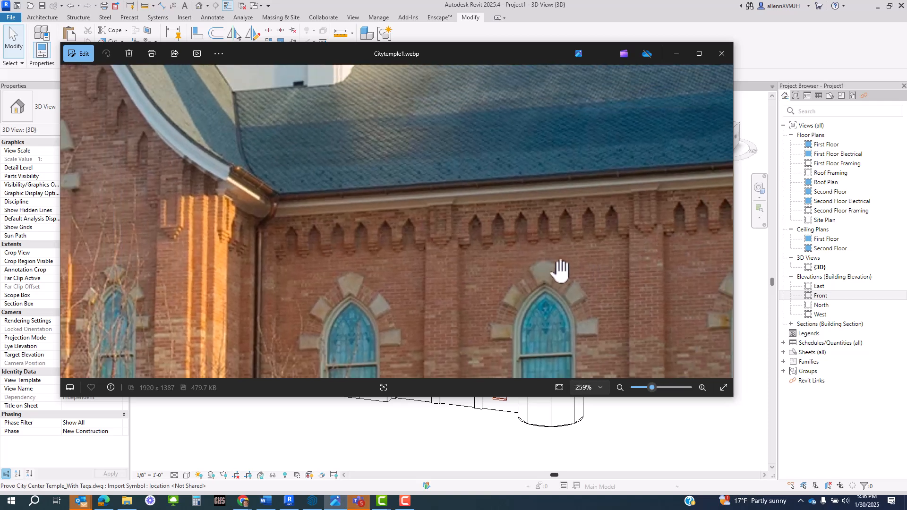
left_click_drag(557, 270, 489, 257)
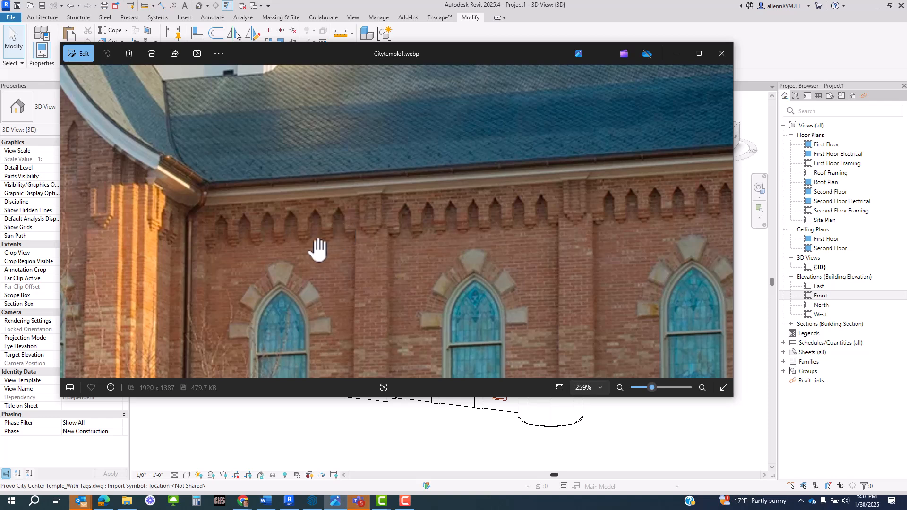
scroll(318, 246, "down", 5)
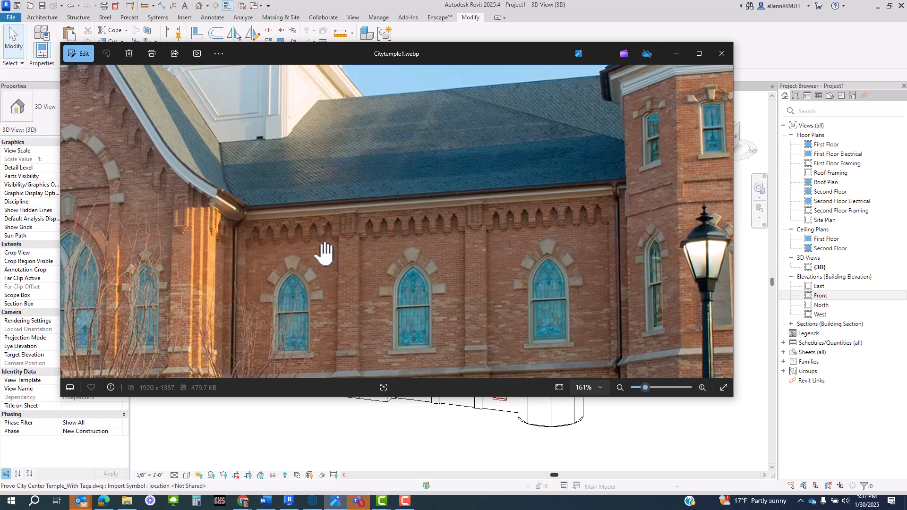
scroll(349, 229, "up", 3)
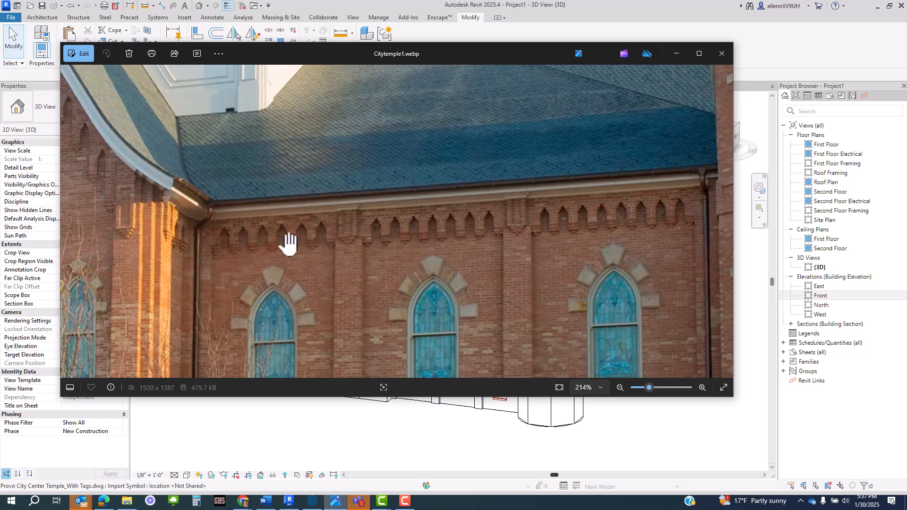
scroll(411, 251, "up", 2)
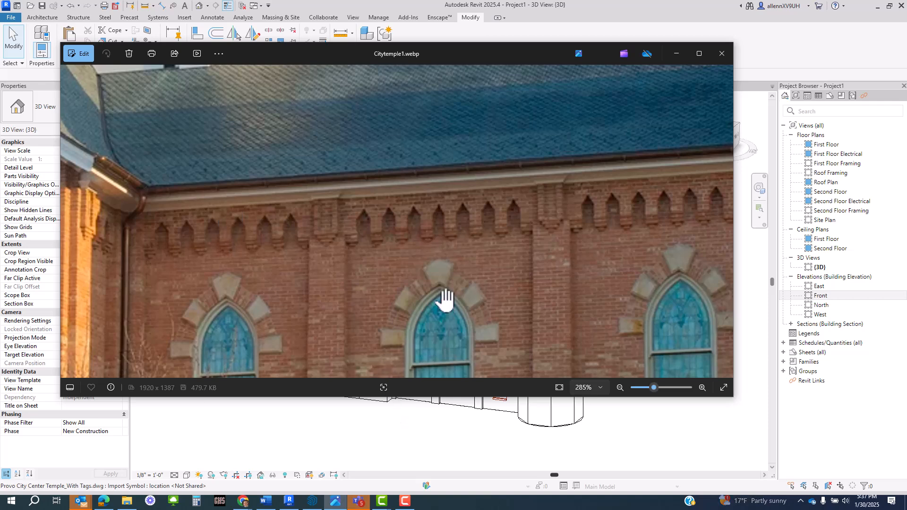
Switch to Revit and inspect the temple model's window bays, gables and towers from several sides in the 3D view.
left_click(412, 435)
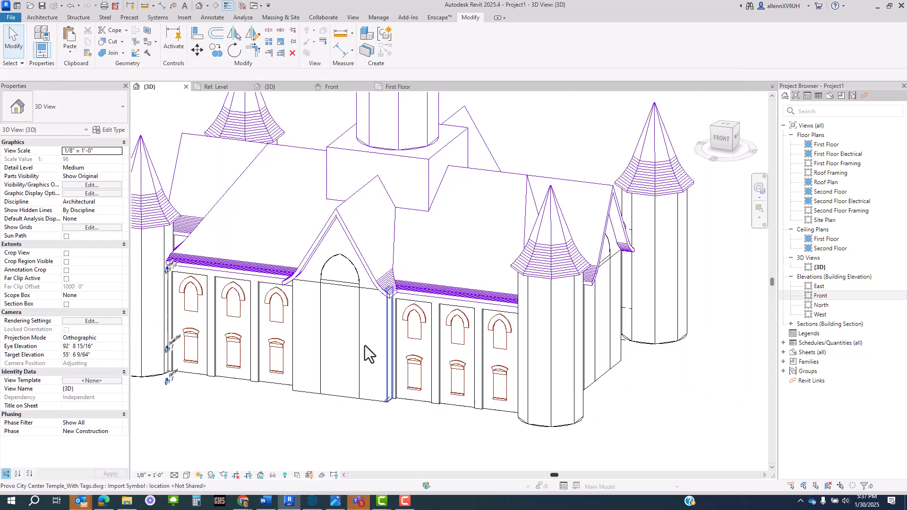
scroll(368, 347, "up", 5)
middle_click_drag(467, 333, 503, 355)
scroll(432, 377, "down", 4)
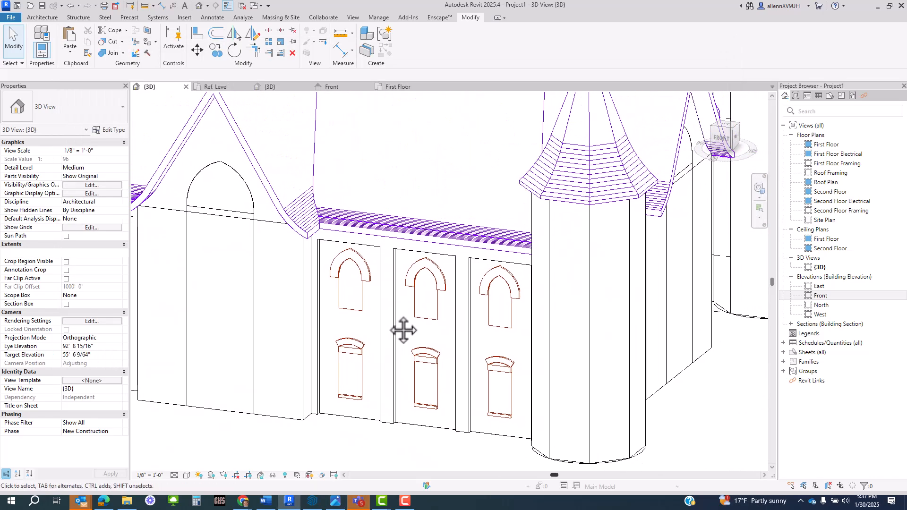
middle_click_drag(403, 328, 600, 344, "shift")
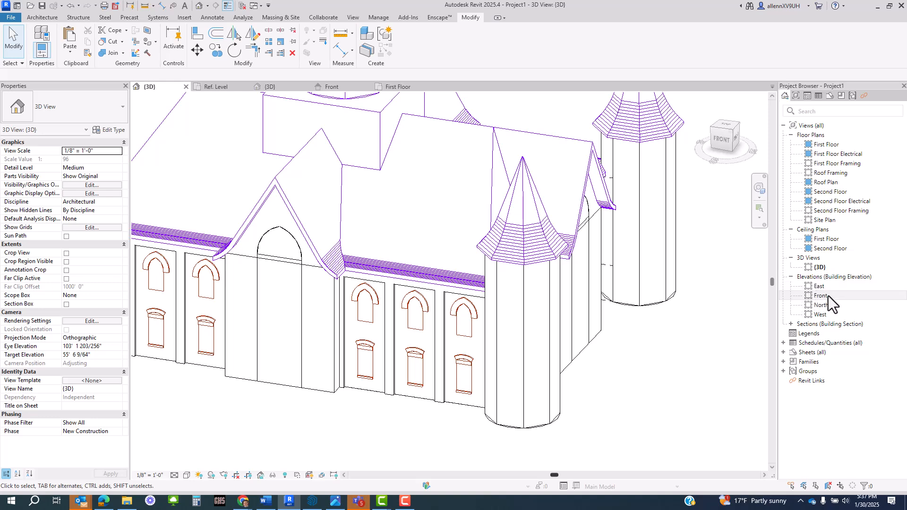
middle_click_drag(709, 326, 398, 347, "shift")
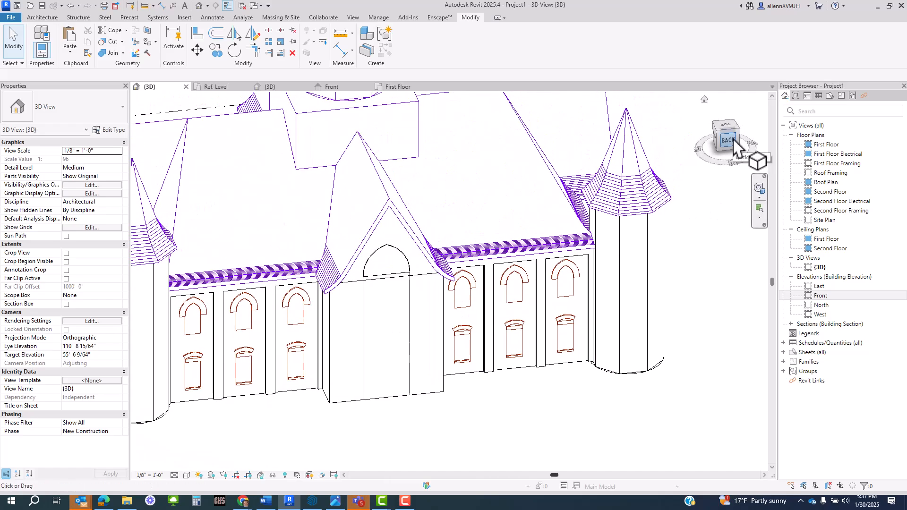
middle_click_drag(525, 277, 691, 300, "shift")
middle_click_drag(482, 296, 737, 302, "shift")
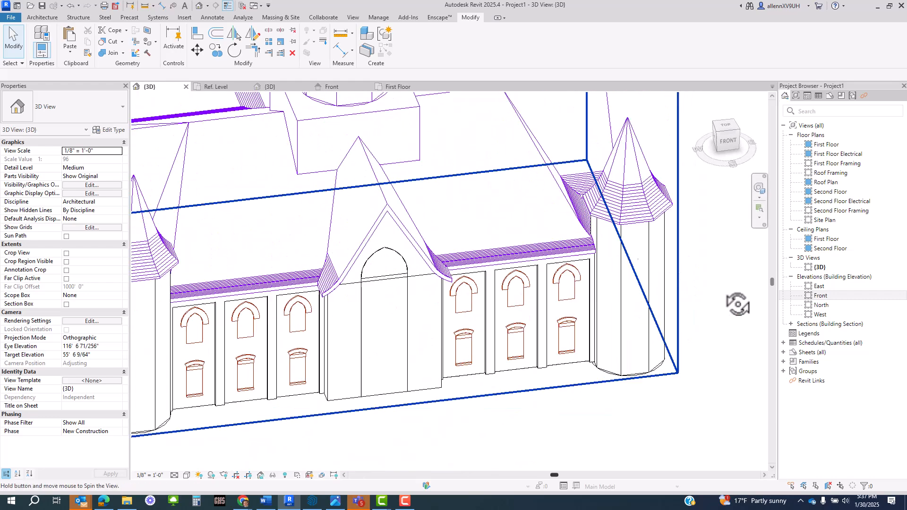
Open the Front elevation at the red detail lines above the first recessed window panel.
left_click(824, 296)
double_click(824, 297)
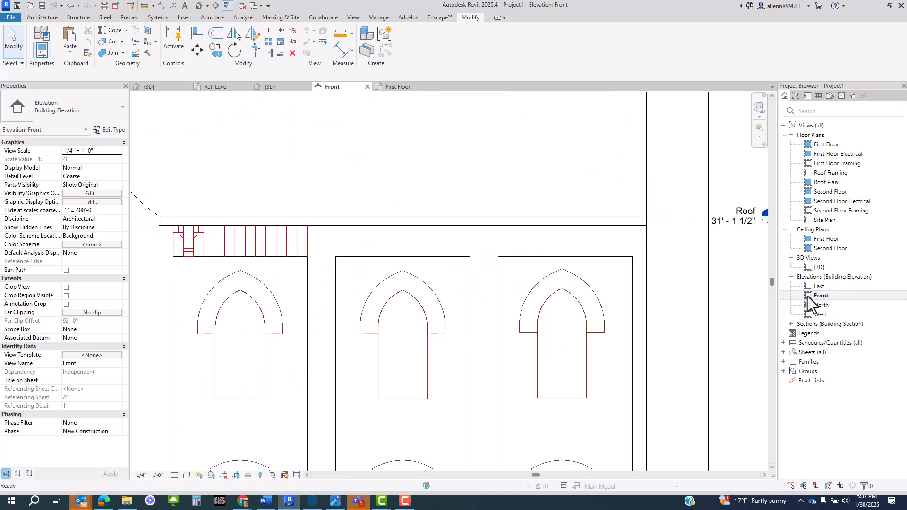
scroll(532, 288, "down", 3)
scroll(522, 297, "up", 6)
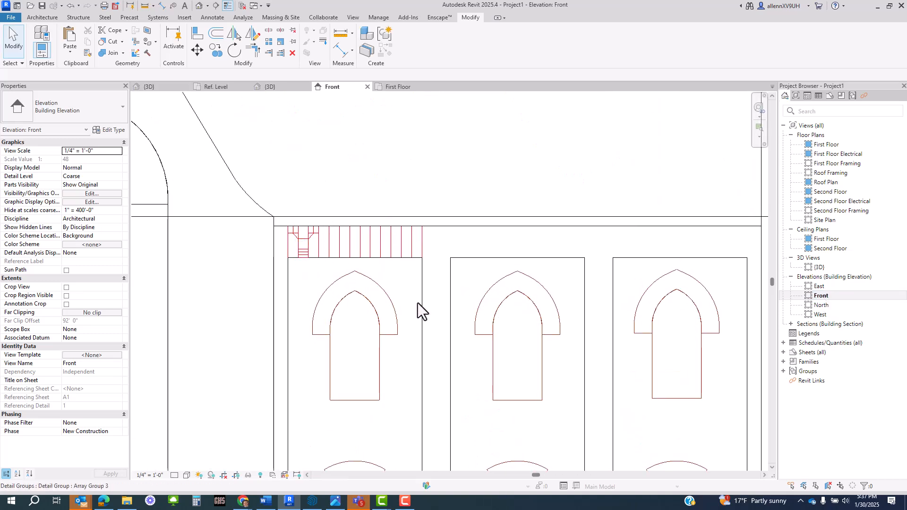
scroll(388, 262, "up", 2)
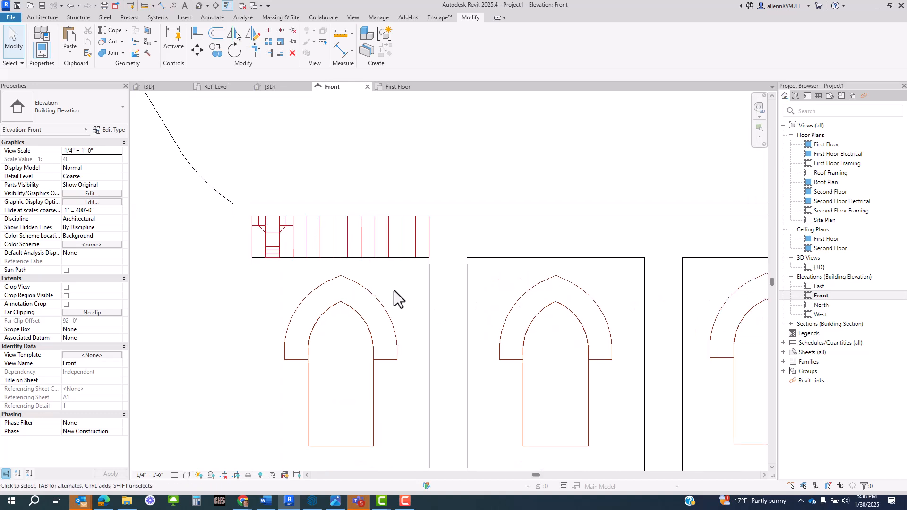
left_click(381, 21)
left_click(406, 50)
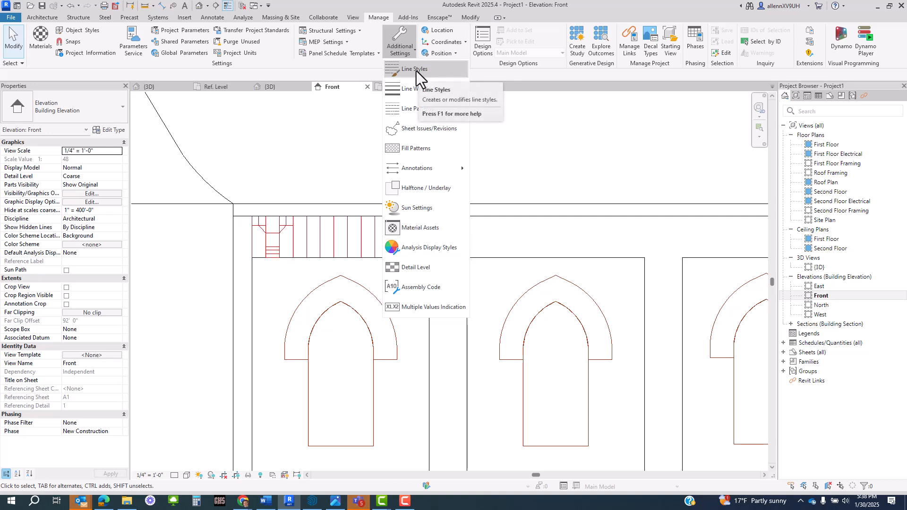
left_click(416, 71)
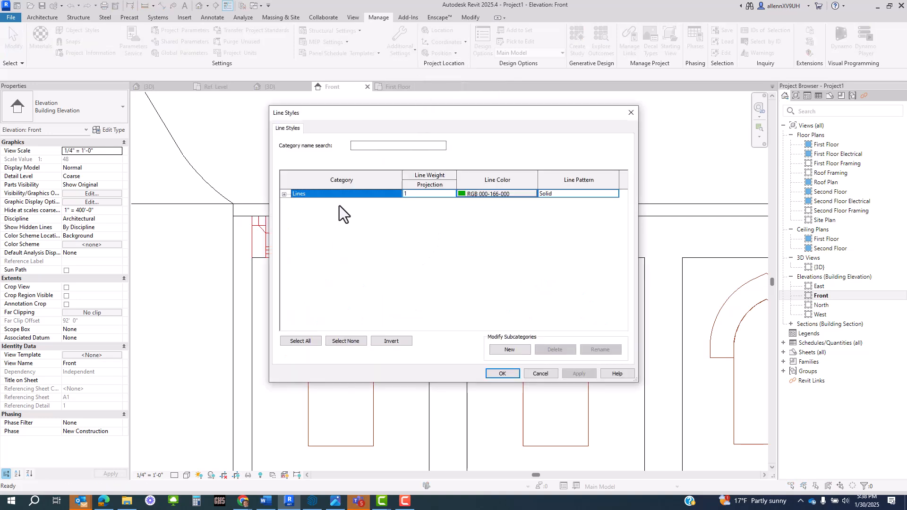
left_click(521, 351)
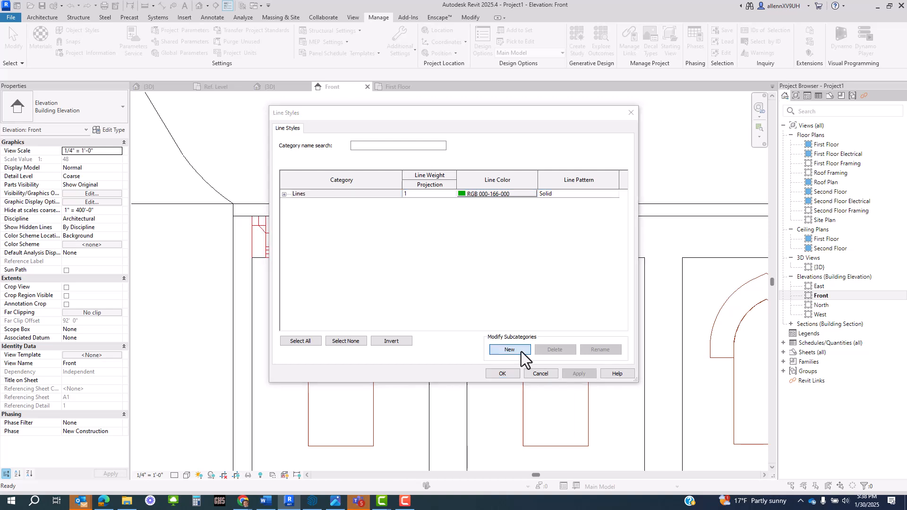
type("red 1")
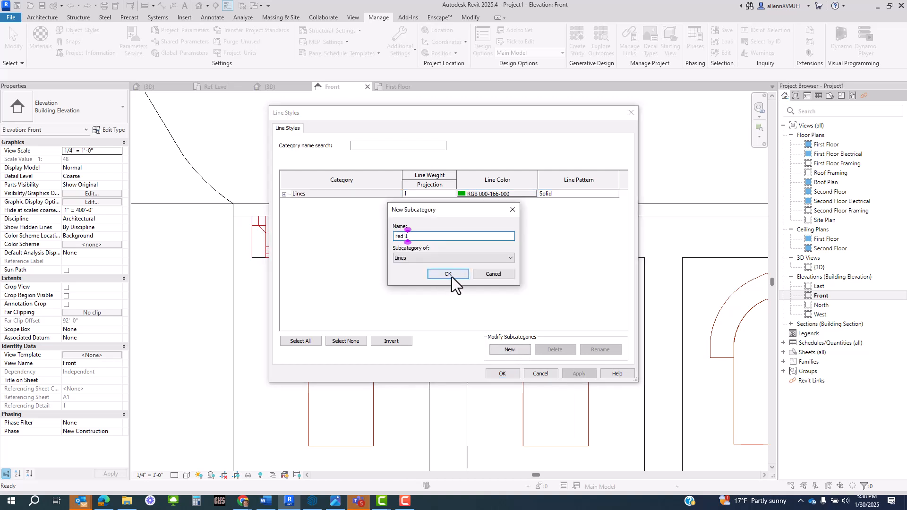
left_click(451, 274)
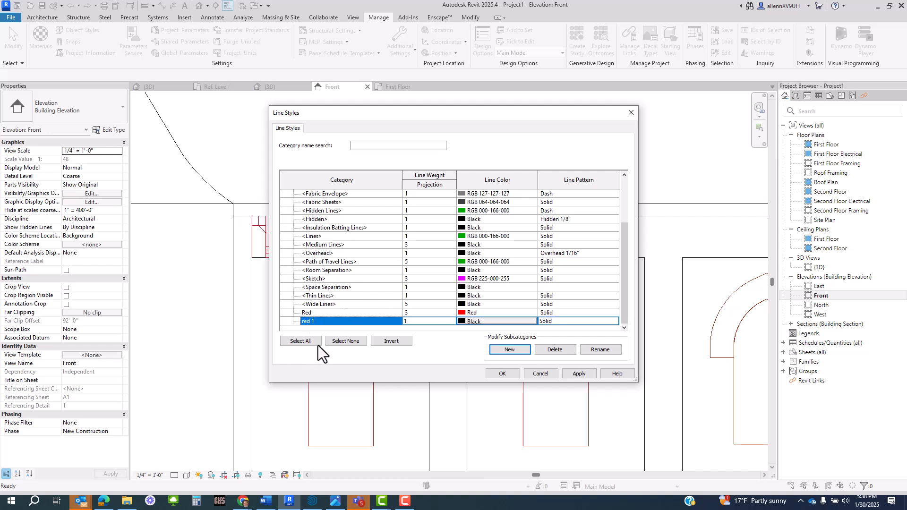
left_click(503, 322)
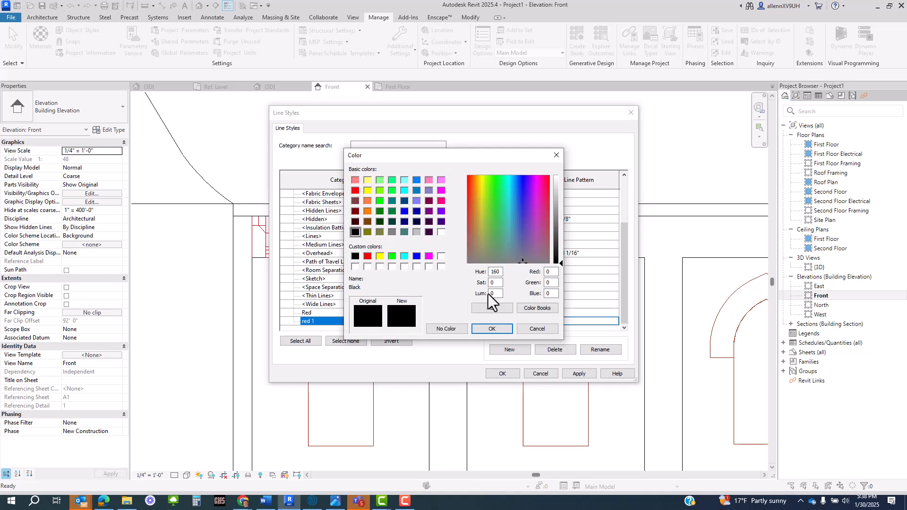
left_click(491, 329)
left_click(424, 323)
left_click(452, 322)
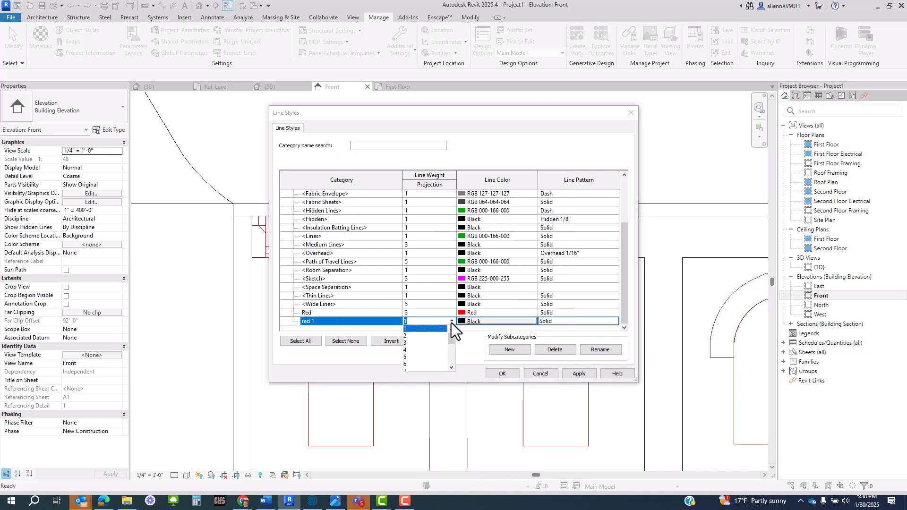
left_click(465, 341)
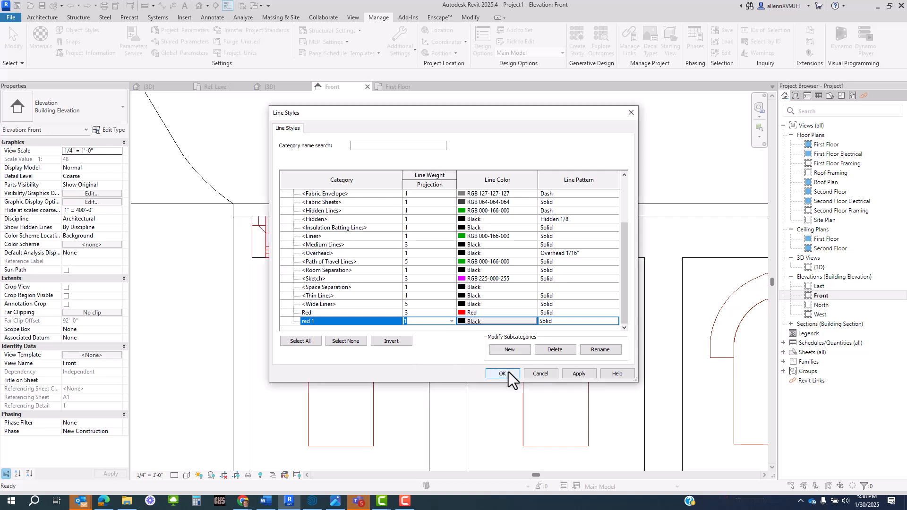
left_click(536, 375)
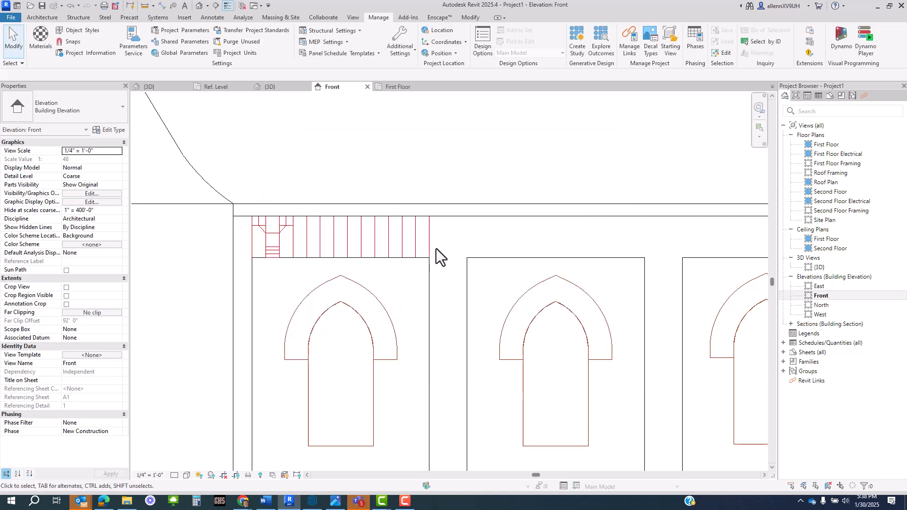
Draw a vertical detail line in the Red style, about 2' - 4 7/16", from the middle window panel's upper-left corner to the eave line.
scroll(435, 249, "up", 3)
scroll(451, 213, "down", 2)
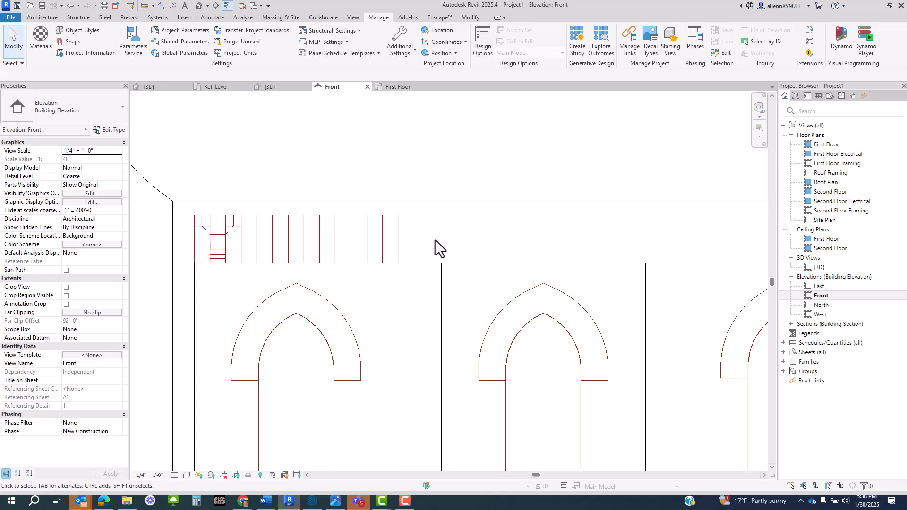
key("d")
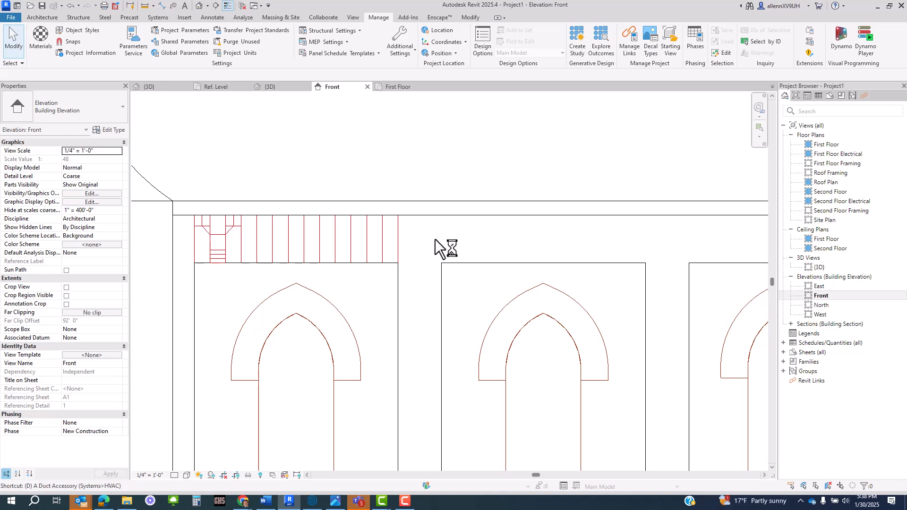
key("l")
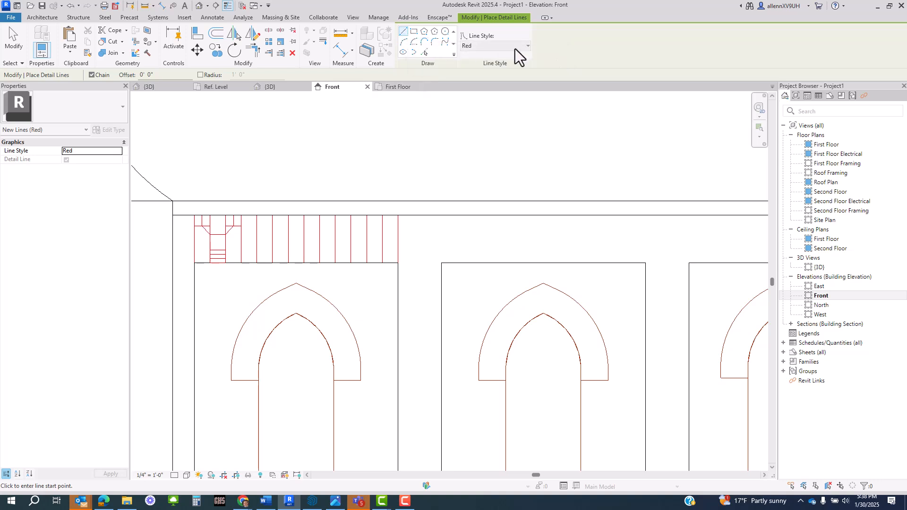
left_click(515, 49)
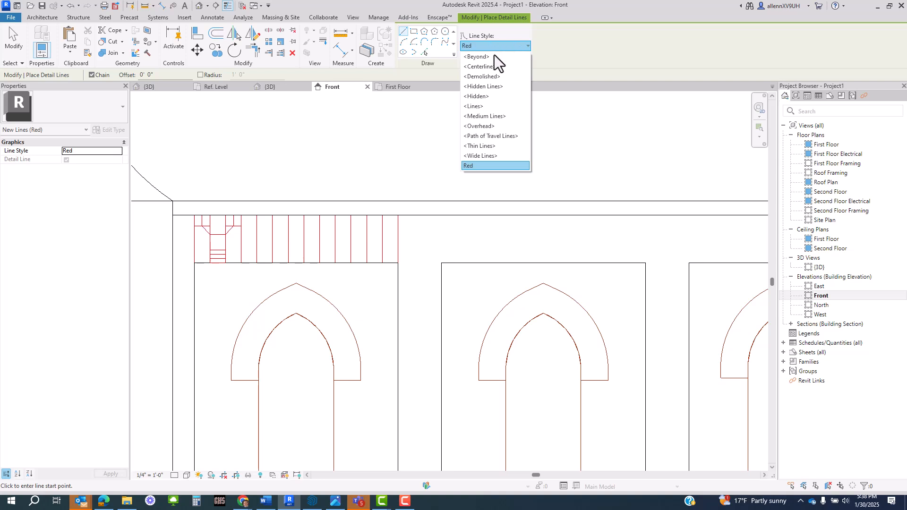
left_click(489, 165)
scroll(468, 232, "up", 3)
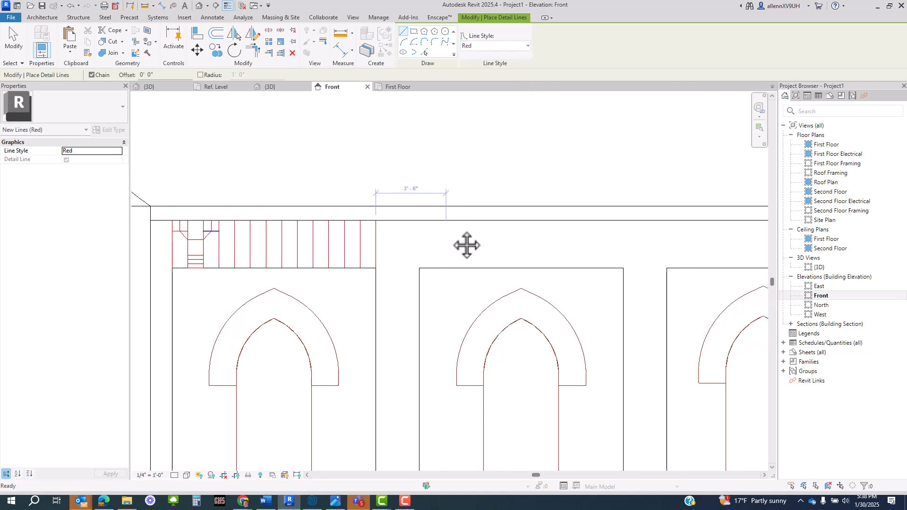
middle_click_drag(385, 267, 391, 247)
scroll(391, 247, "up", 2)
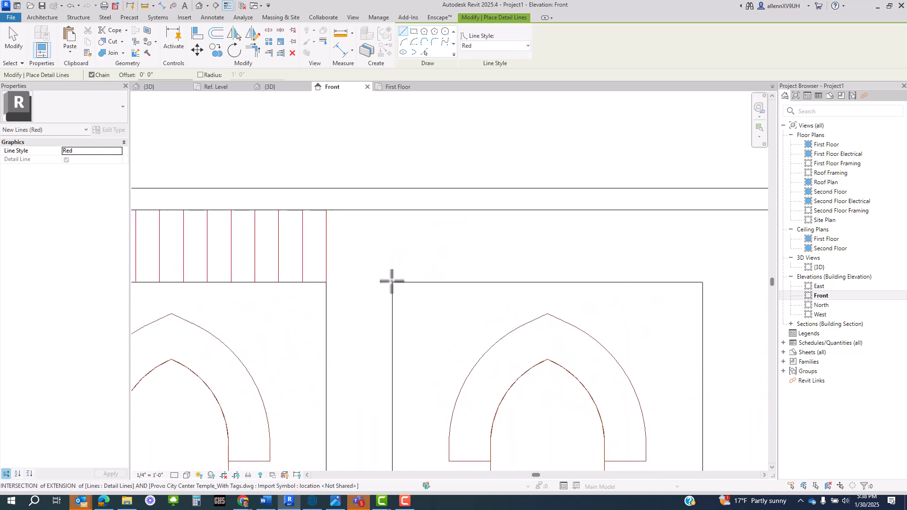
left_click(392, 282)
scroll(391, 208, "up", 2)
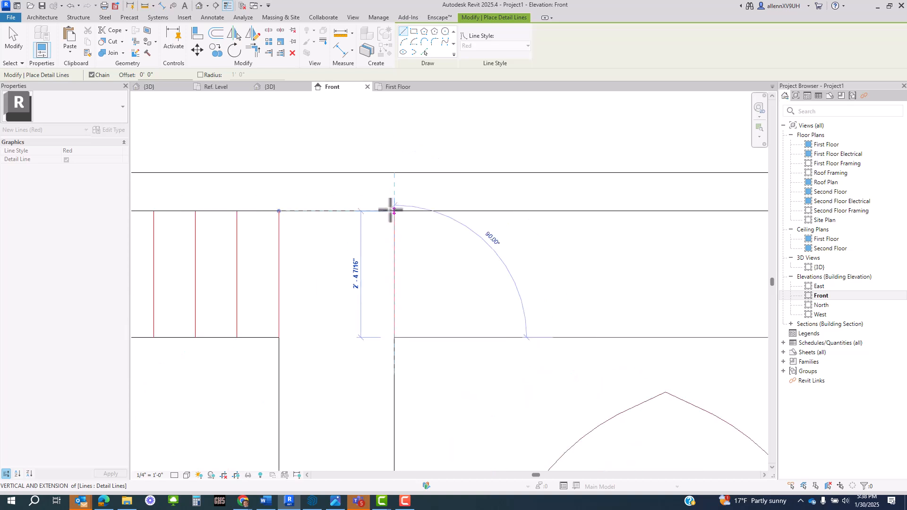
left_click(395, 211)
key("Escape")
key("Escape")
scroll(385, 237, "down", 4)
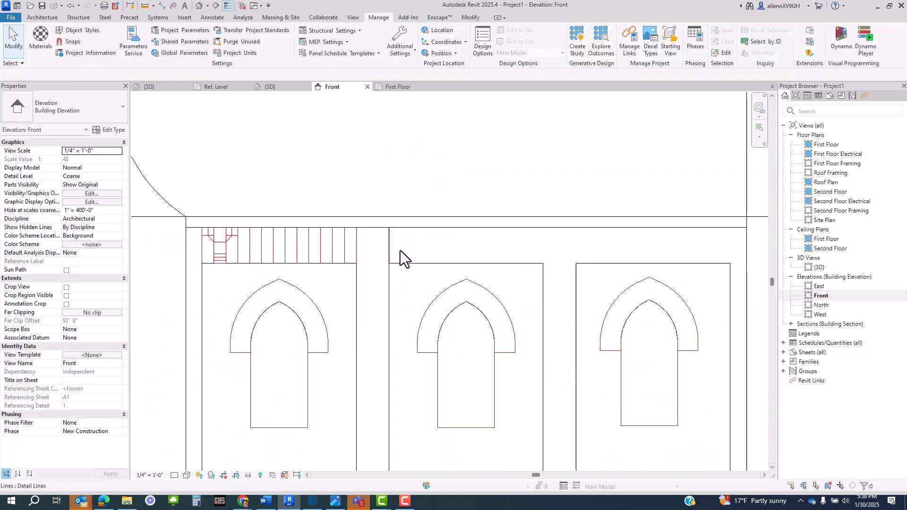
middle_click_drag(400, 251, 432, 270)
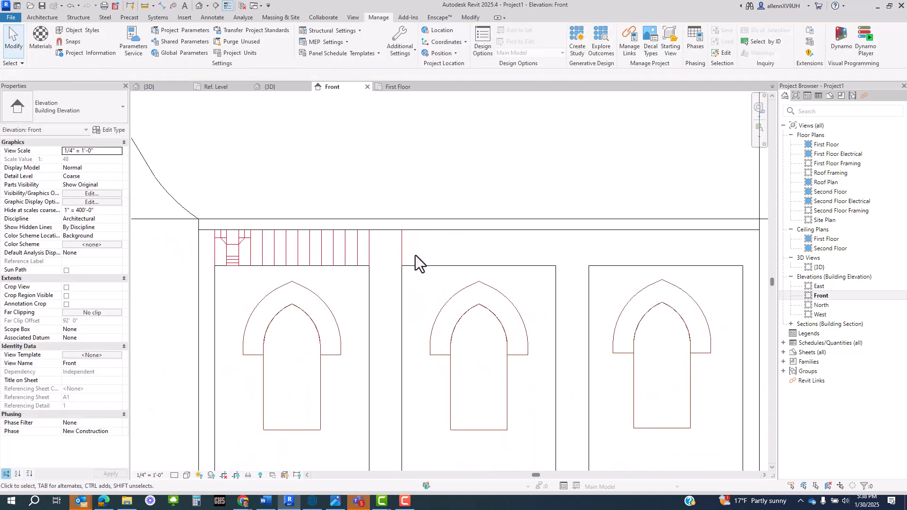
Switch to the Citytemple1.webp photo and compare the brick corbel arches above the first and middle windows.
left_click(335, 502)
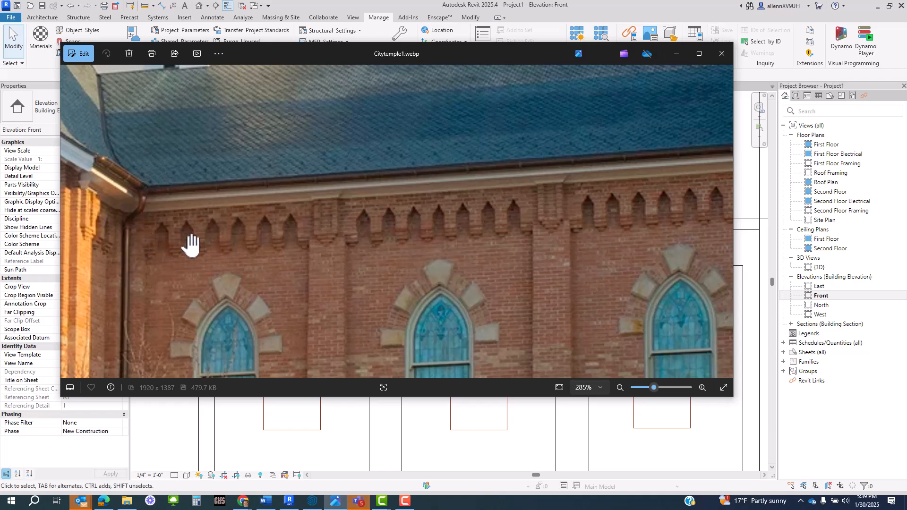
scroll(158, 250, "up", 5)
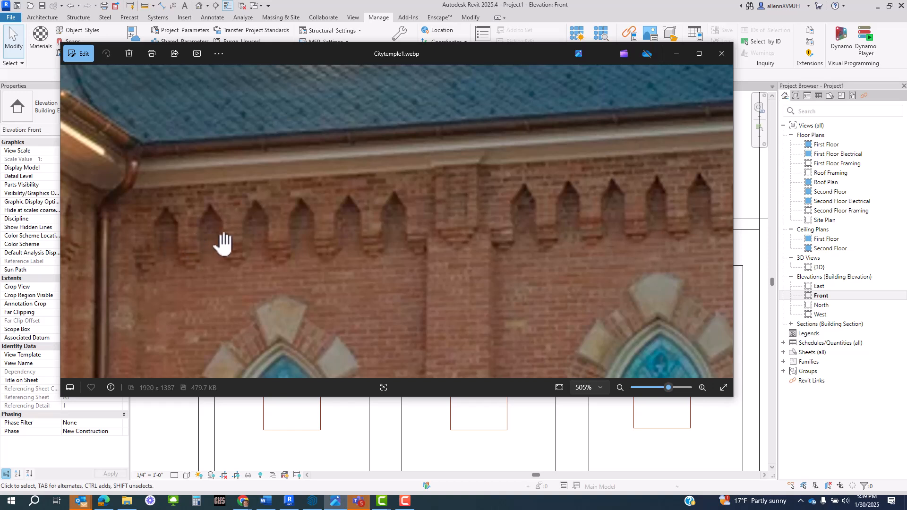
scroll(288, 251, "down", 3)
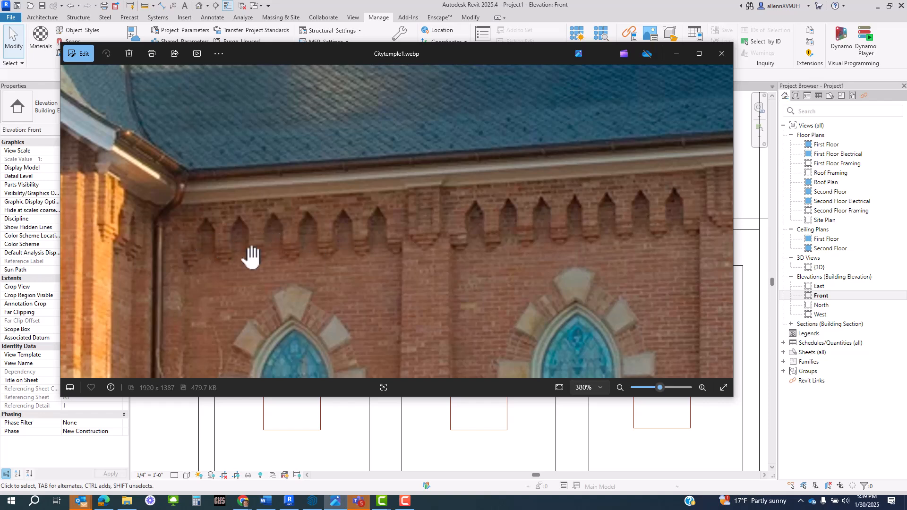
scroll(283, 258, "down", 2)
left_click_drag(482, 249, 383, 209)
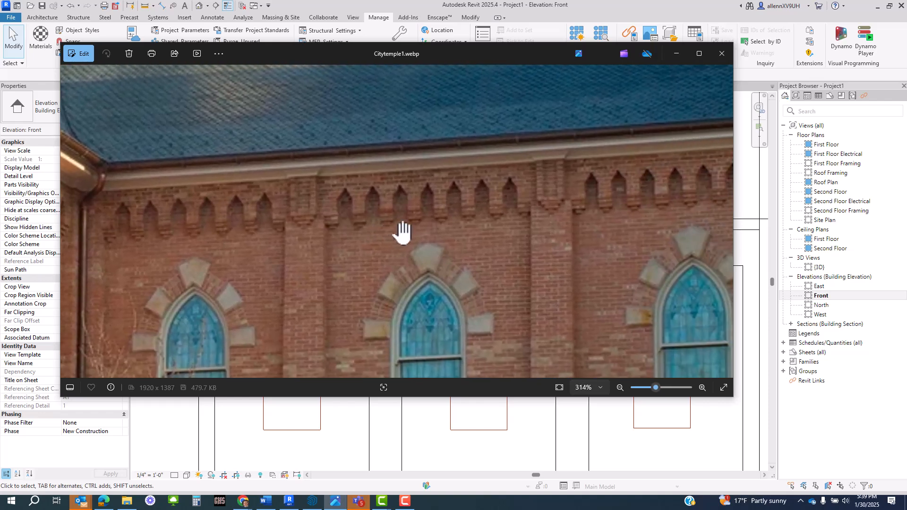
Finish checking the corbel row in the photo and switch back to Revit's Front elevation above the middle window panel.
left_click_drag(522, 197, 551, 222)
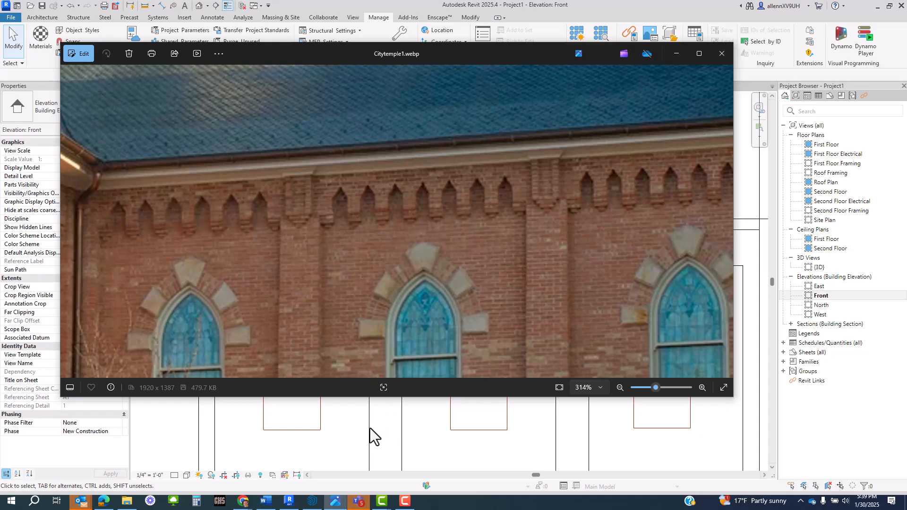
left_click(350, 427)
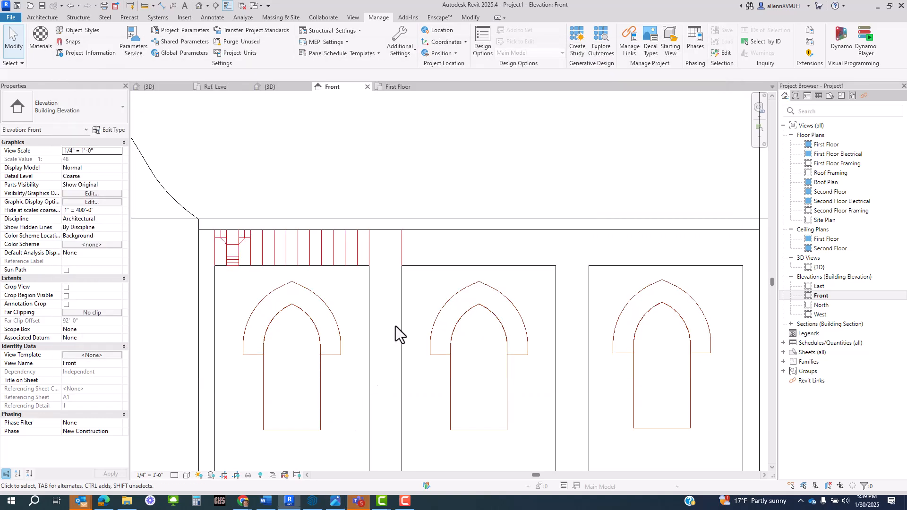
scroll(388, 262, "down", 3)
scroll(419, 250, "up", 5)
middle_click_drag(435, 271, 426, 311)
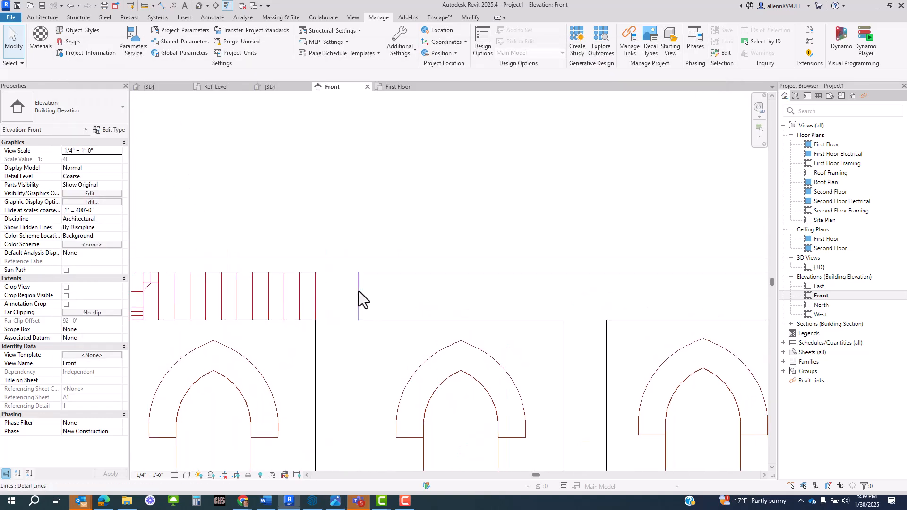
middle_click_drag(361, 296, 382, 276)
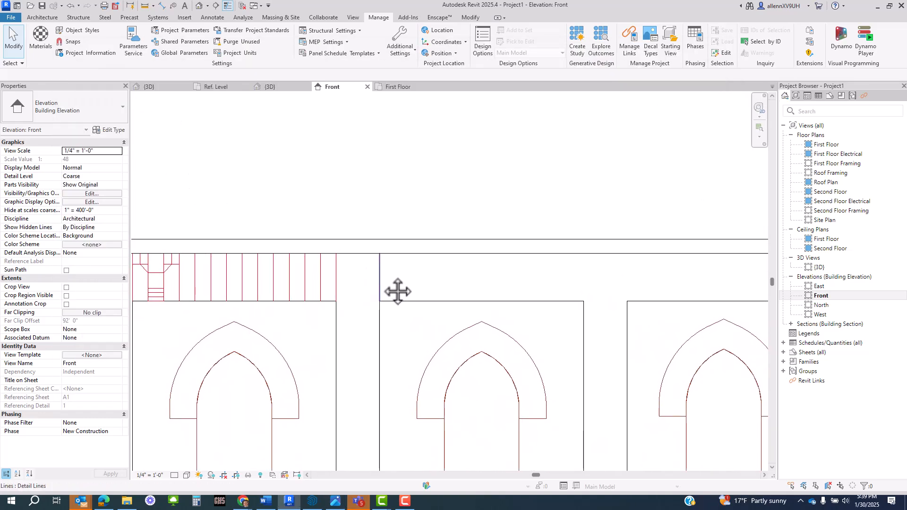
Start a linear array of the vertical red detail line at the middle window panel's upper-left corner.
left_click(381, 274)
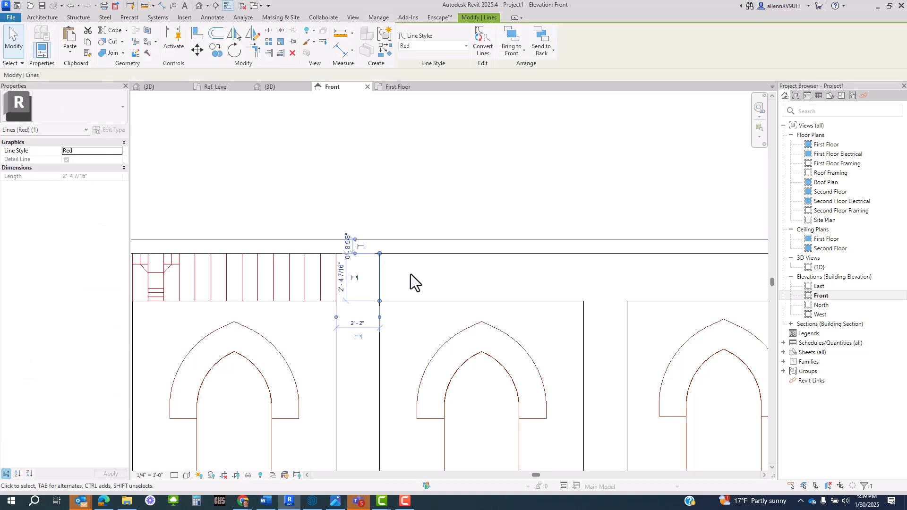
key("a")
key("r")
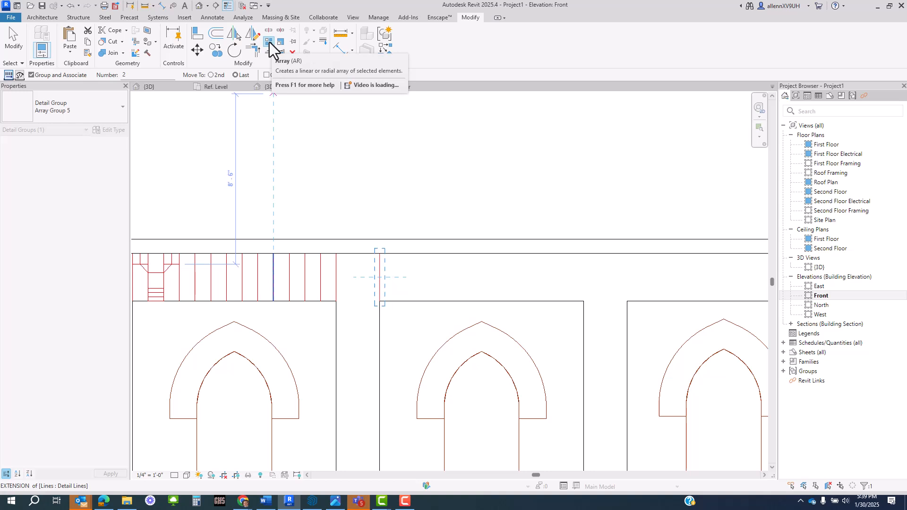
middle_click_drag(410, 205, 390, 205)
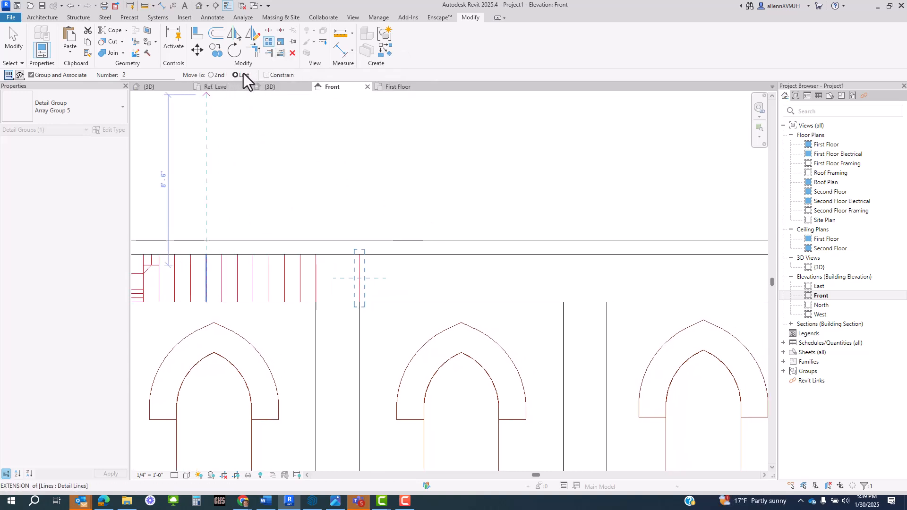
left_click(359, 266)
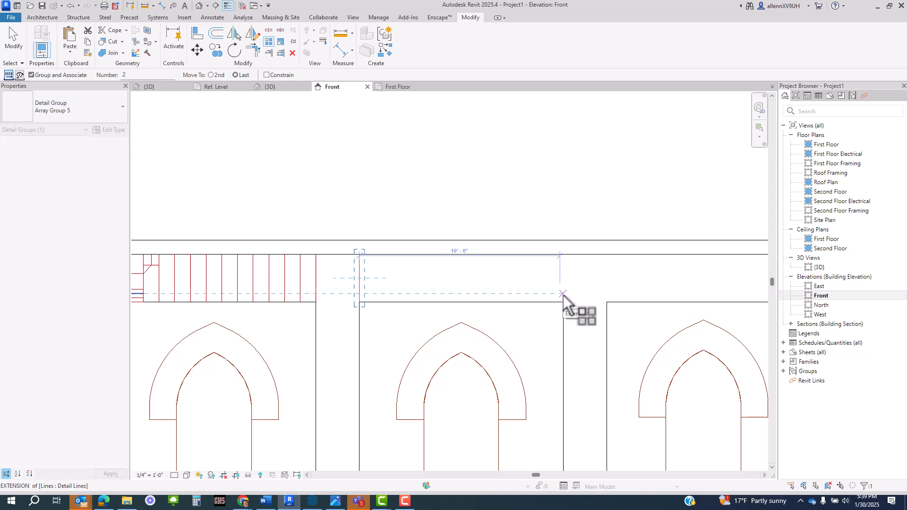
key("Escape")
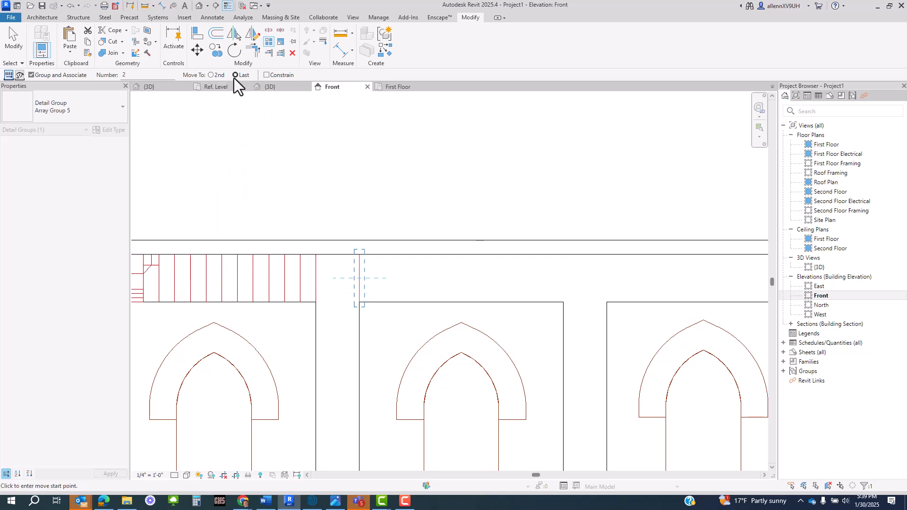
left_click(360, 302)
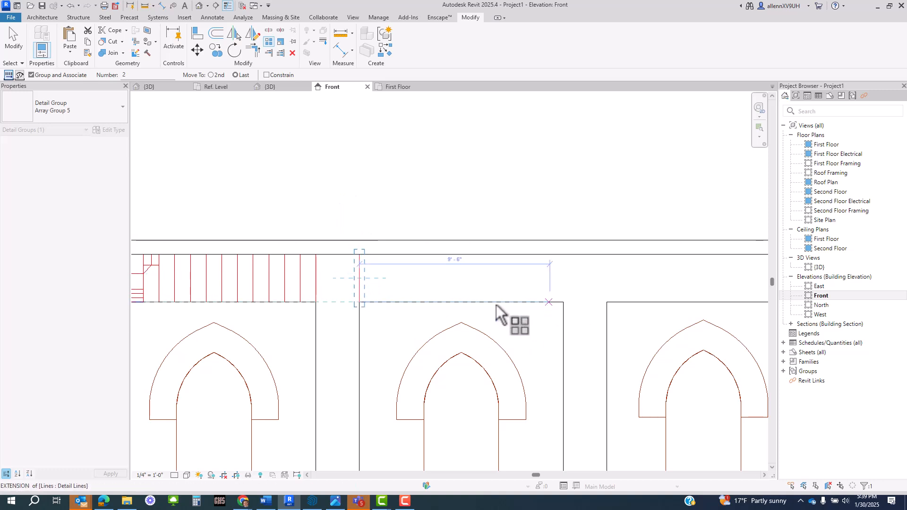
left_click(363, 305)
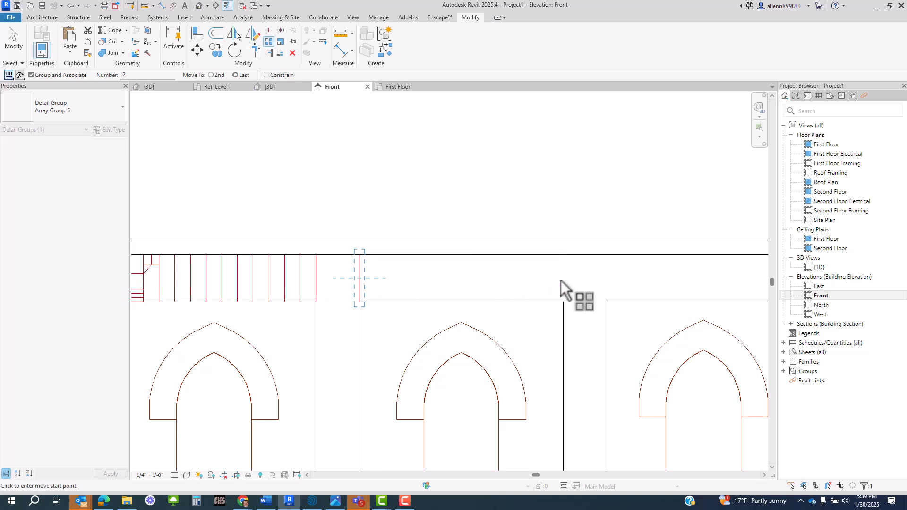
middle_click_drag(559, 291, 551, 292)
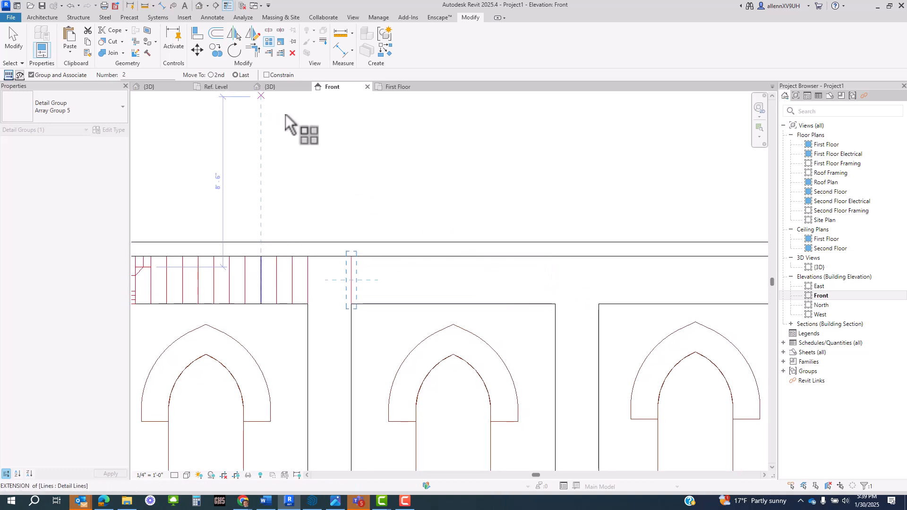
scroll(350, 247, "down", 2)
middle_click_drag(375, 269, 360, 277)
scroll(361, 278, "up", 1)
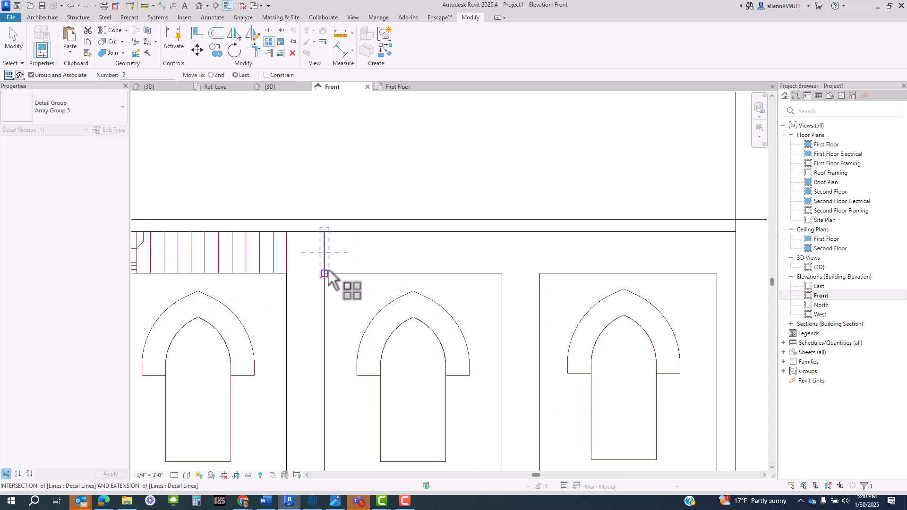
left_click(501, 273)
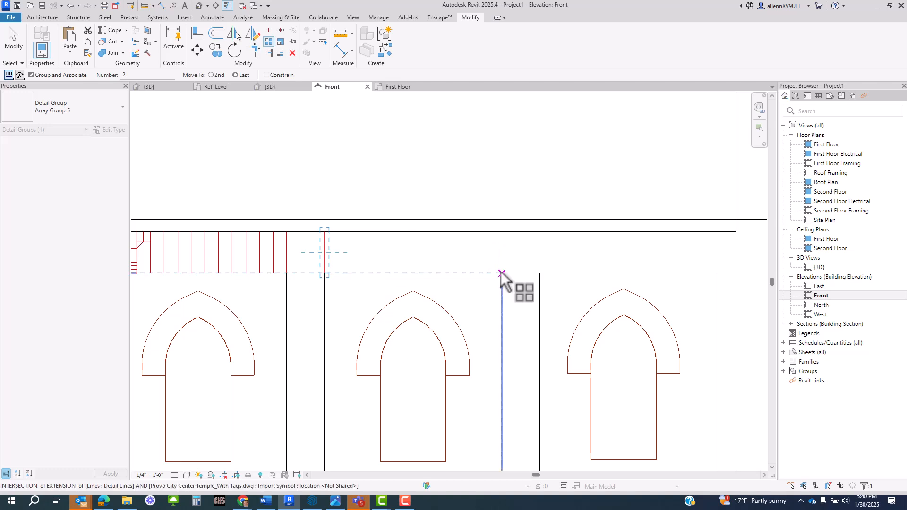
scroll(502, 274, "down", 1)
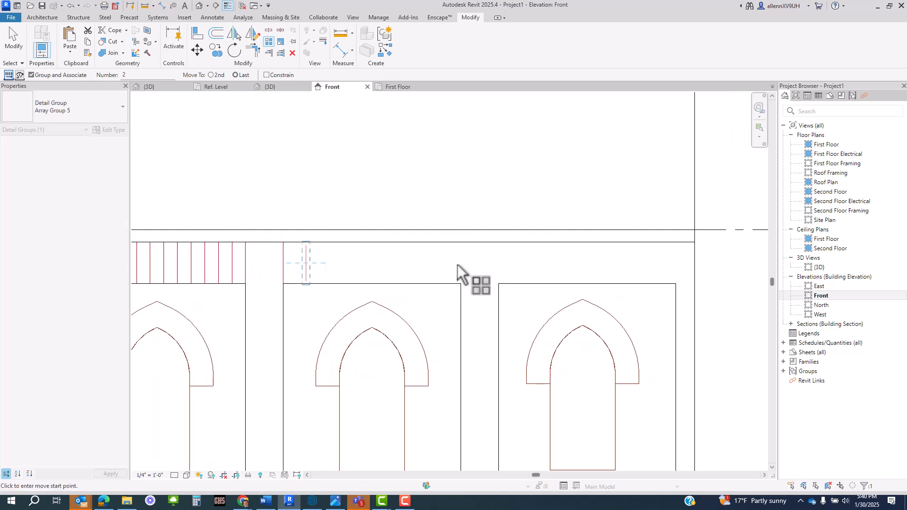
scroll(468, 279, "down", 2)
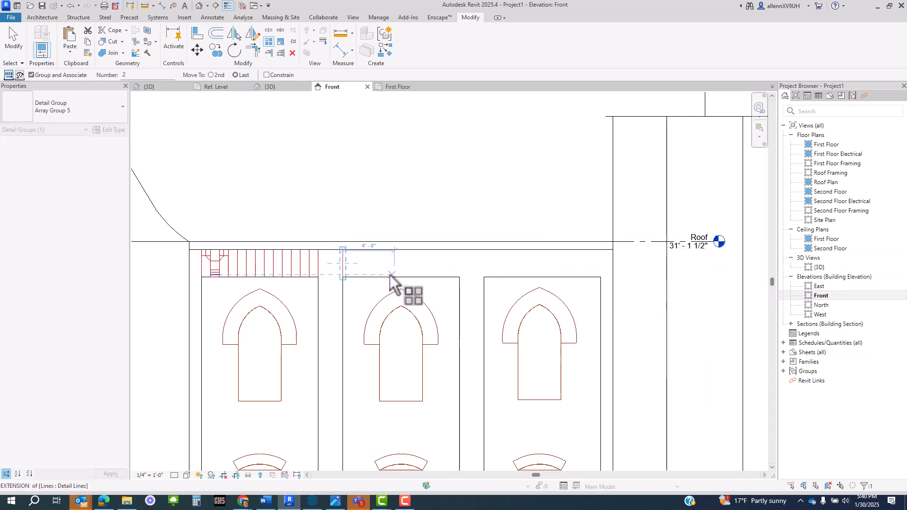
scroll(390, 276, "up", 2)
middle_click_drag(389, 277, 383, 279)
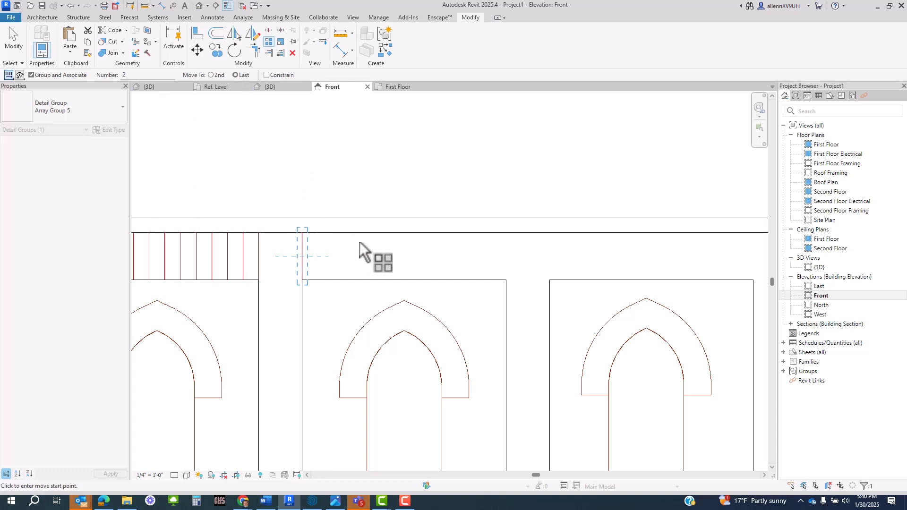
middle_click_drag(359, 242, 312, 262)
scroll(252, 289, "up", 2)
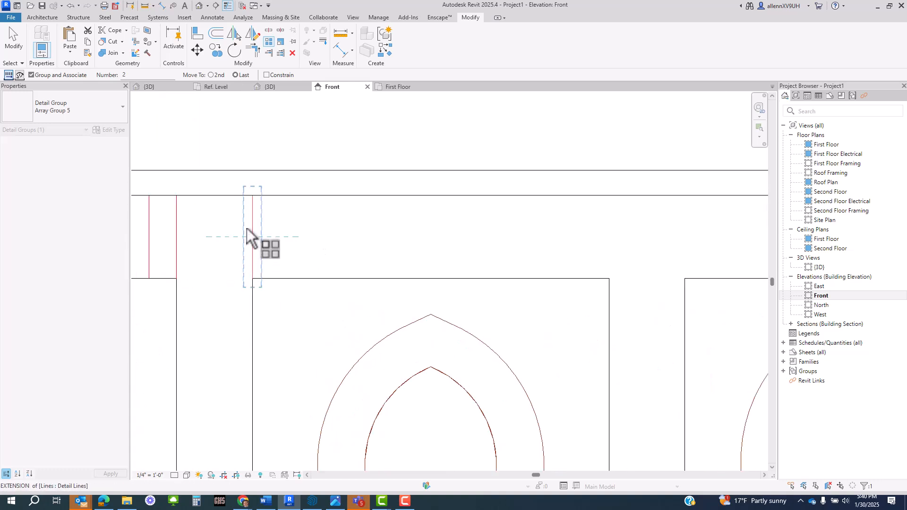
Array the vertical red line from the middle panel's upper-left corner to its upper-right corner with 14 members.
left_click(252, 279)
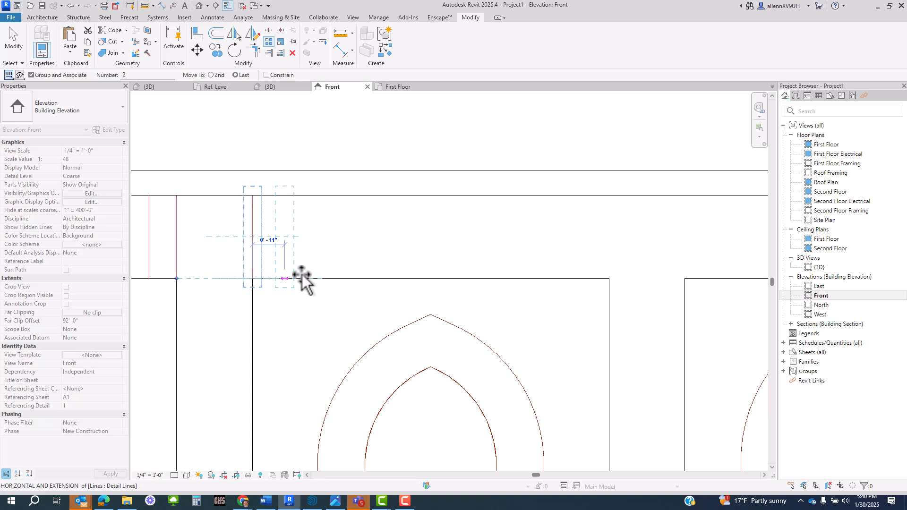
left_click(609, 279)
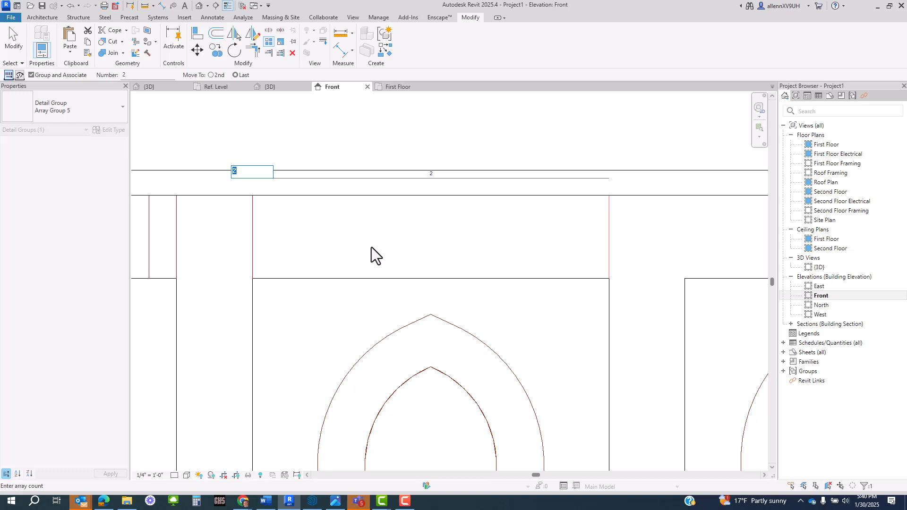
key("Return")
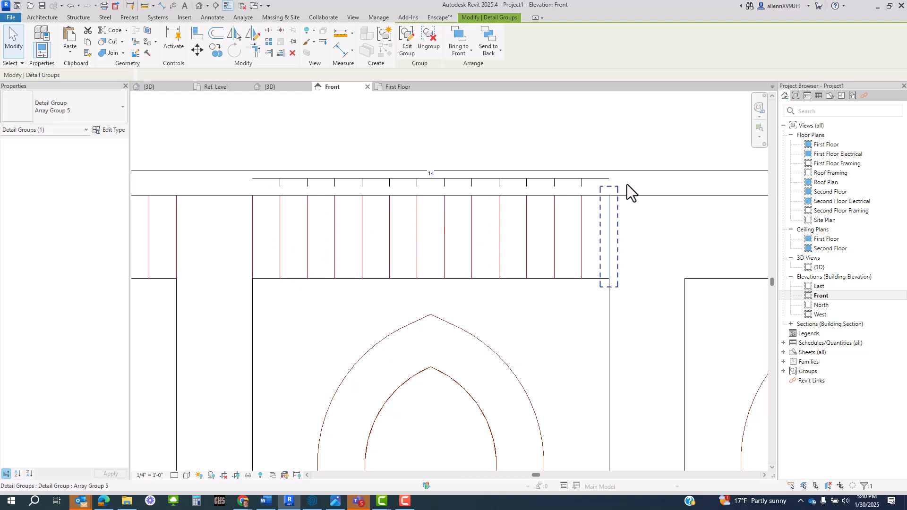
scroll(534, 265, "down", 3)
left_click(514, 192)
Draw a horizontal red detail line about 9 3/8" long across the fifth strip above the first panel, level with the corbel's short horizontal lines.
scroll(460, 298, "up", 2)
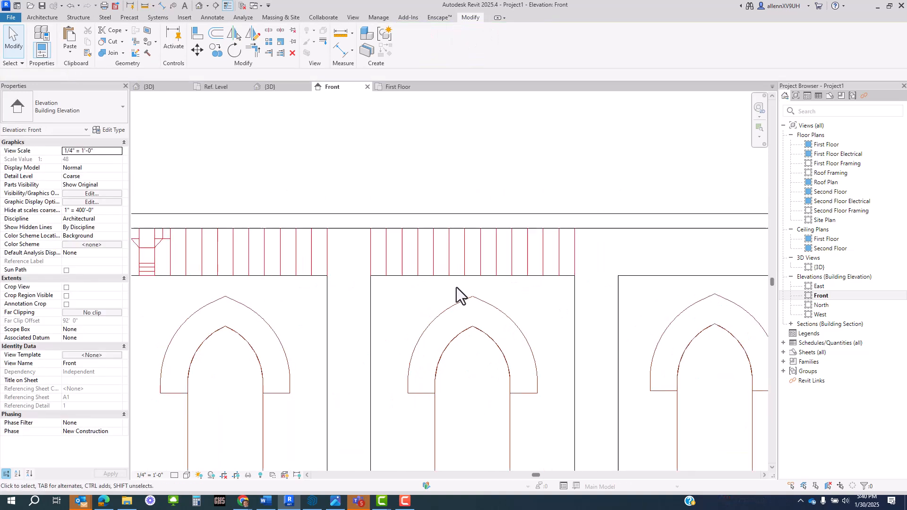
middle_click_drag(445, 287, 619, 255)
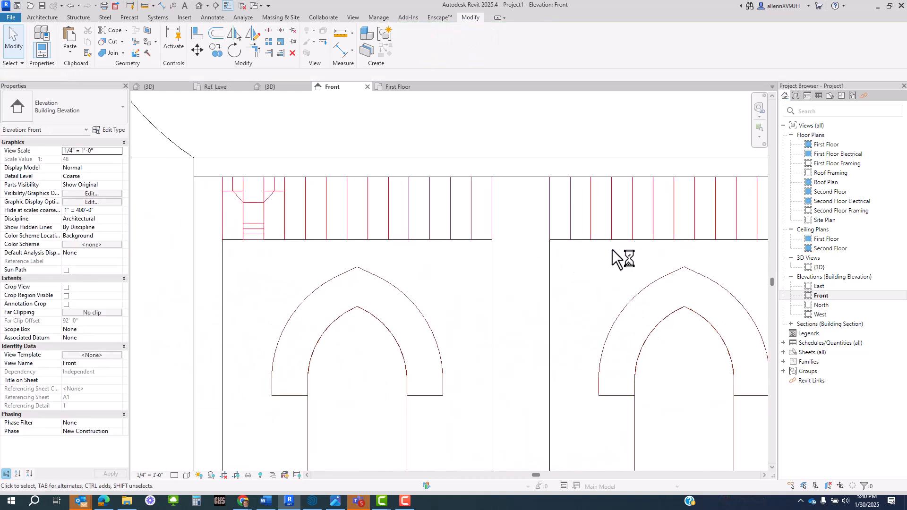
scroll(603, 274, "down", 2)
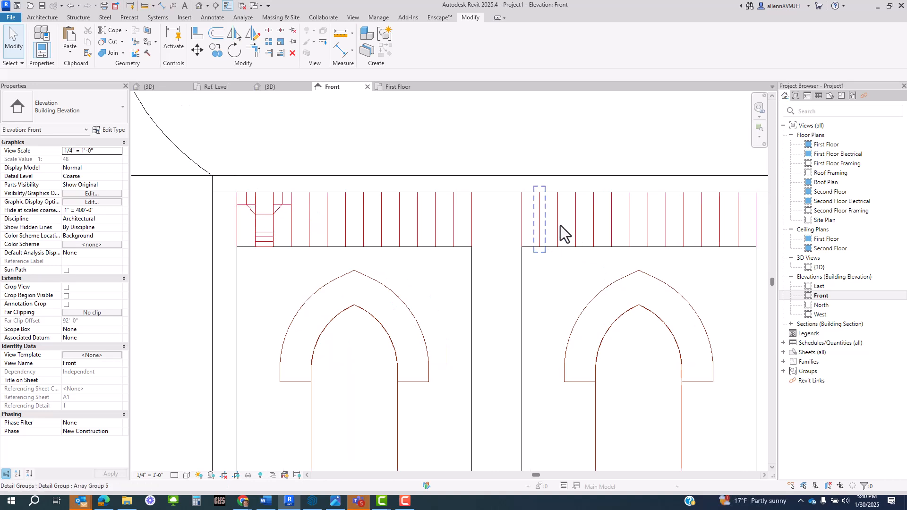
middle_click_drag(600, 303, 598, 307)
middle_click_drag(540, 268, 546, 267)
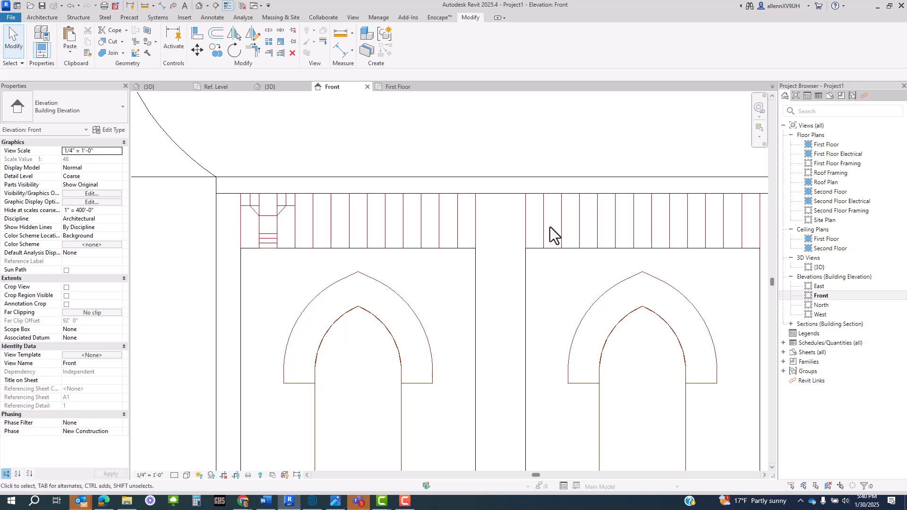
scroll(252, 206, "up", 5)
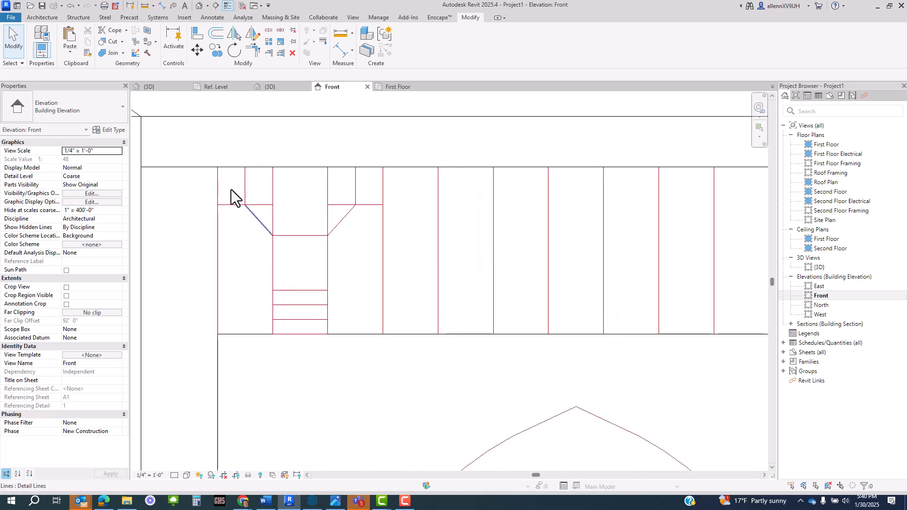
middle_click_drag(405, 236, 364, 243)
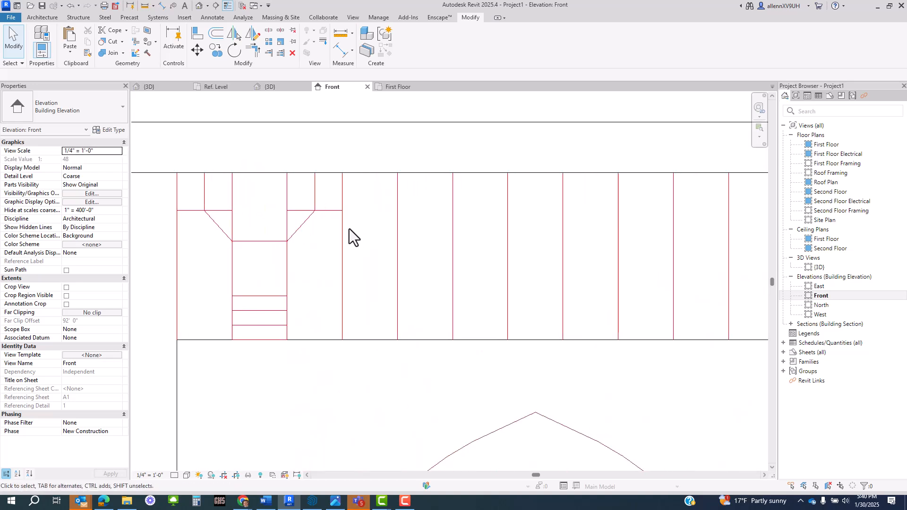
key("d")
key("l")
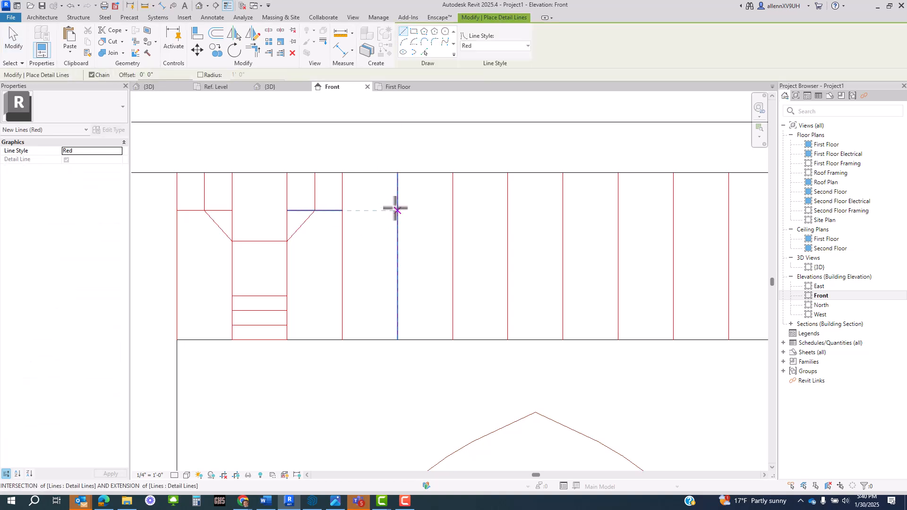
left_click(397, 210)
left_click(452, 211)
key("Escape")
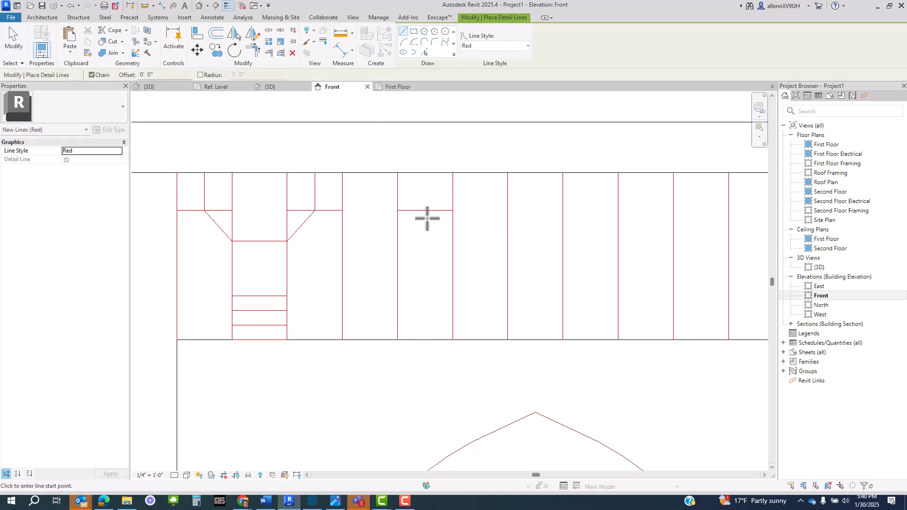
scroll(426, 202, "up", 2)
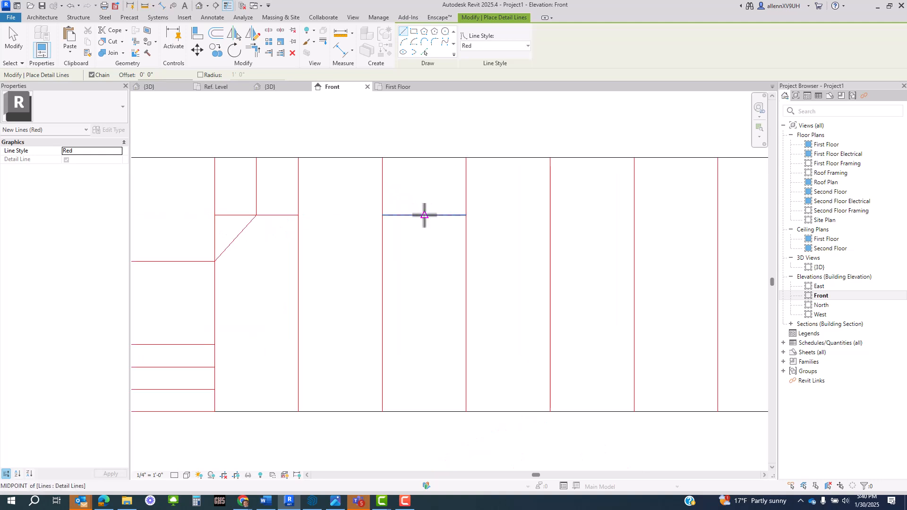
left_click(425, 215)
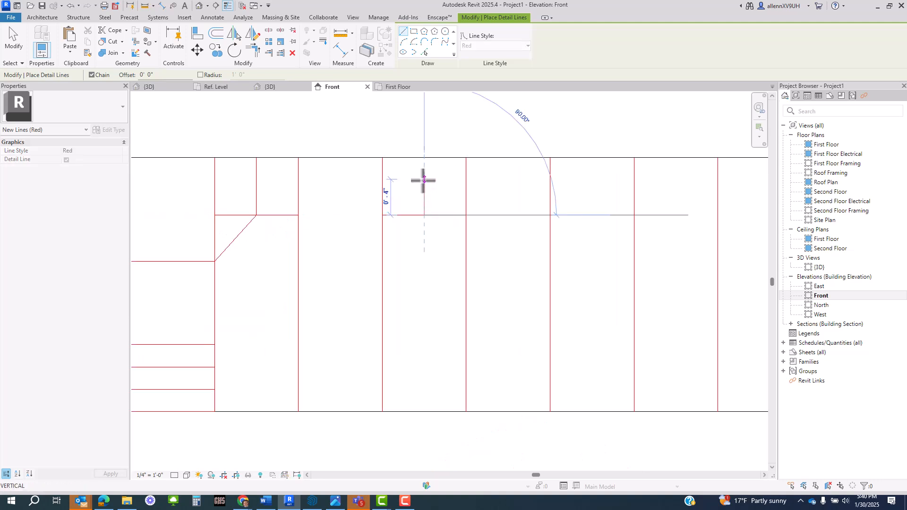
key("Escape")
scroll(432, 217, "down", 2)
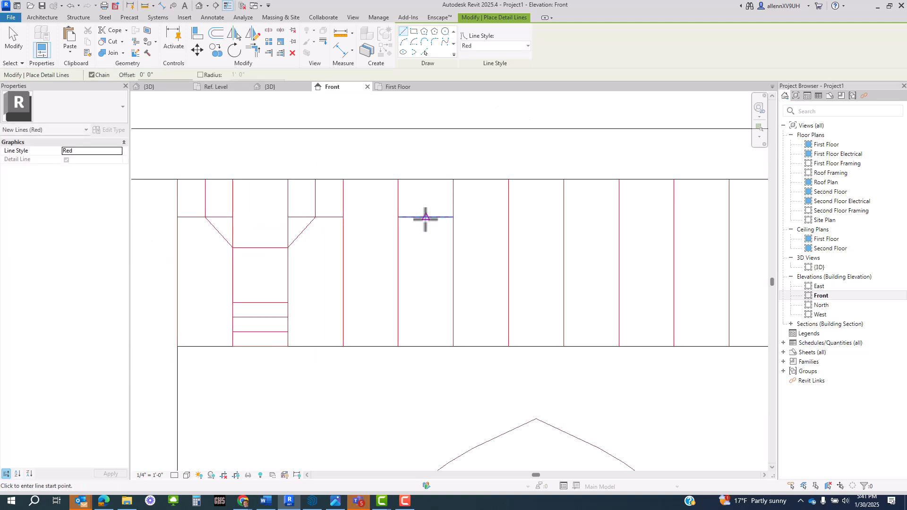
key("Escape")
Delete the short horizontal red line across the fifth strip above the first window panel.
left_click(424, 218)
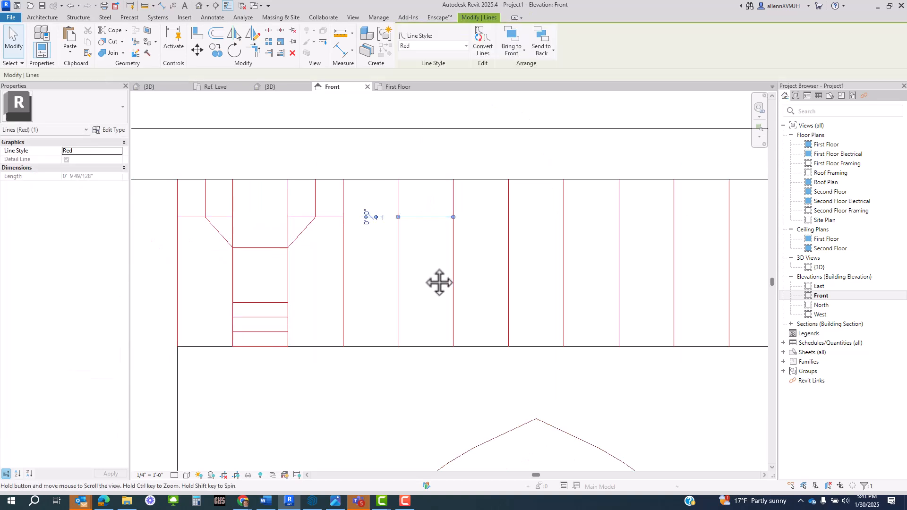
middle_click_drag(440, 284, 456, 280)
key("Delete")
scroll(369, 245, "up", 2)
middle_click_drag(343, 227, 430, 240)
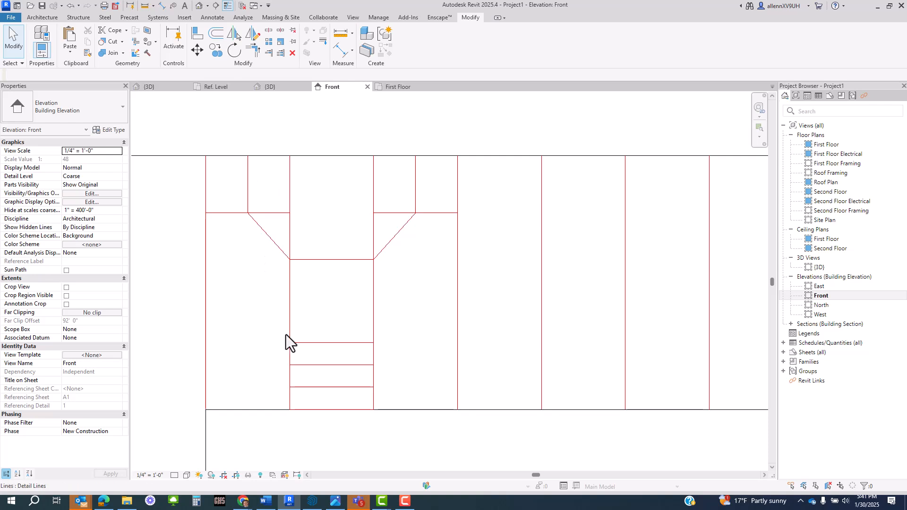
middle_click_drag(360, 265, 378, 212)
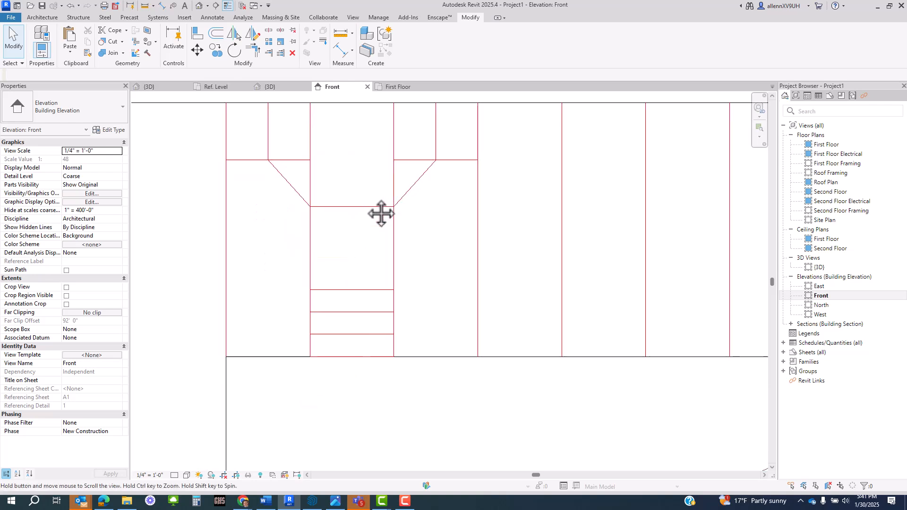
Check the brick corbels under the eaves in the reference photo Citytemple1.webp, and return to the Front elevation.
left_click(353, 286)
left_click(362, 373)
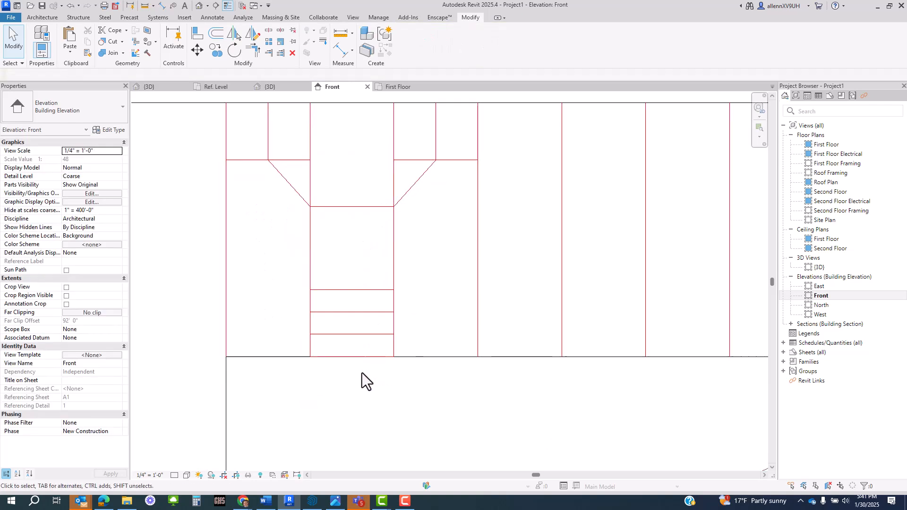
key("alt+Tab")
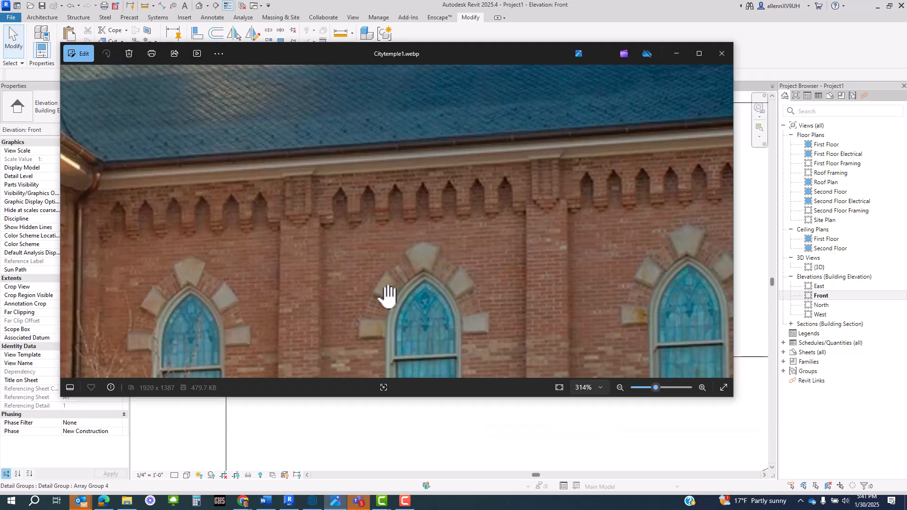
key("alt+Tab")
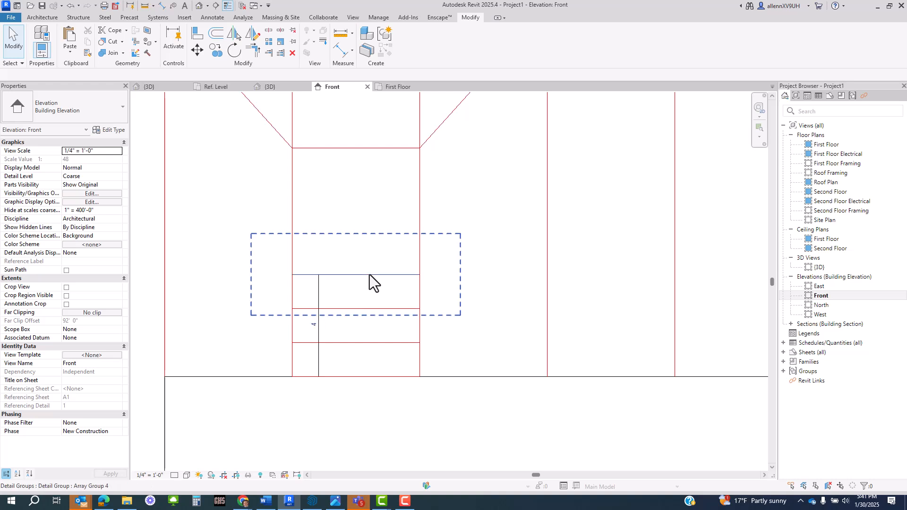
Try wider spacing for the corbel's arrayed short horizontal lines by nudging the uppermost one up, and move it back down.
left_click(369, 274)
key("Up")
key("Up")
key("Up")
key("Up")
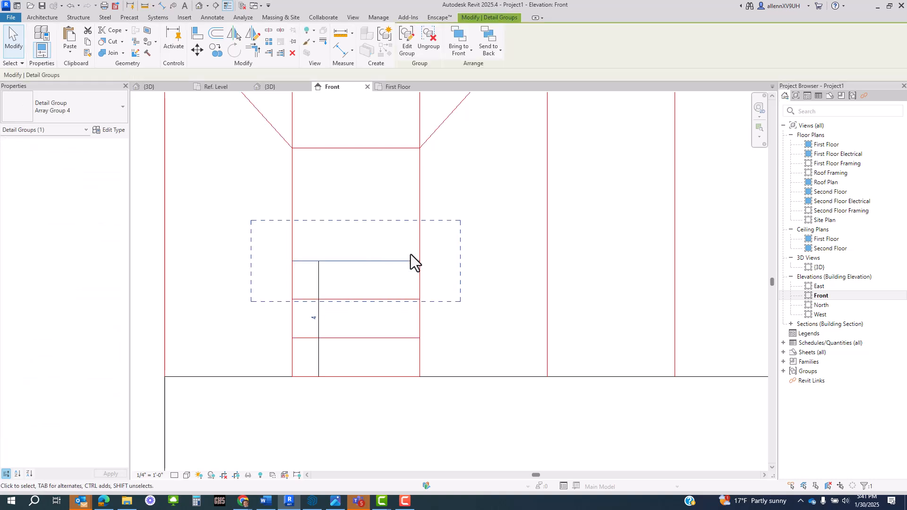
key("Down")
key("Down")
key("Down")
key("Down")
key("Down")
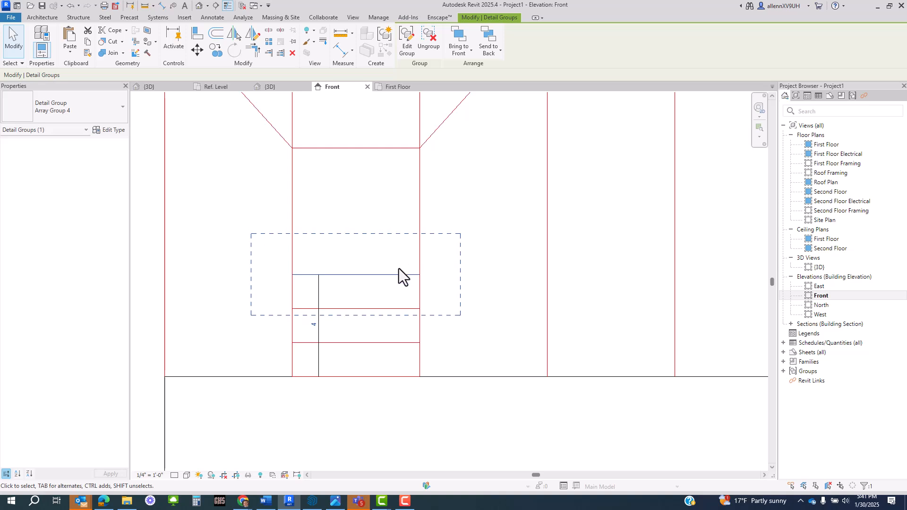
scroll(399, 268, "down", 2)
left_click(400, 369)
Create an in-place model in the Generic Models category and name it Corbel.
scroll(401, 370, "down", 2)
middle_click_drag(361, 374, 378, 364)
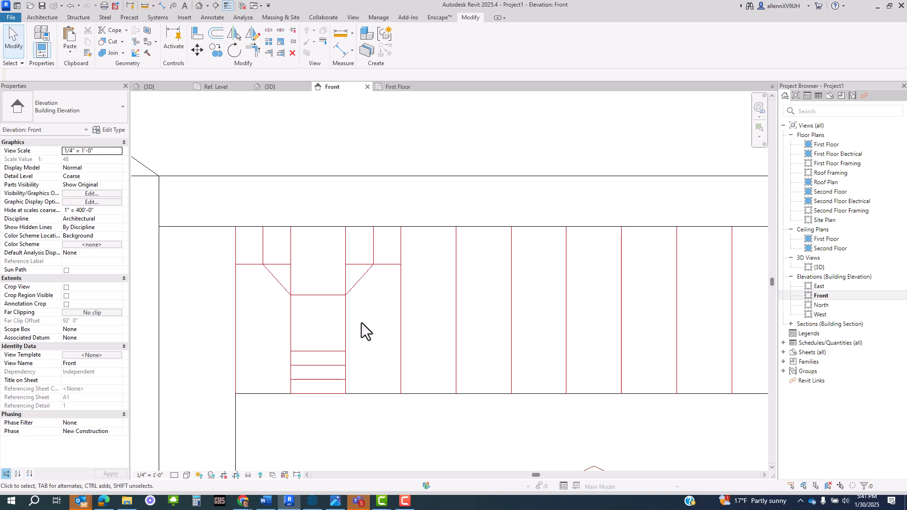
middle_click_drag(358, 322, 415, 315)
scroll(416, 320, "down", 2)
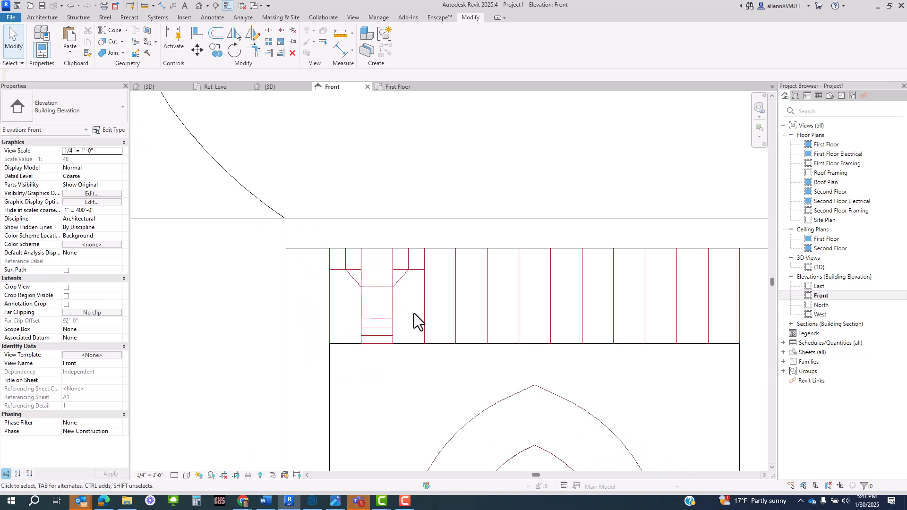
left_click(42, 17)
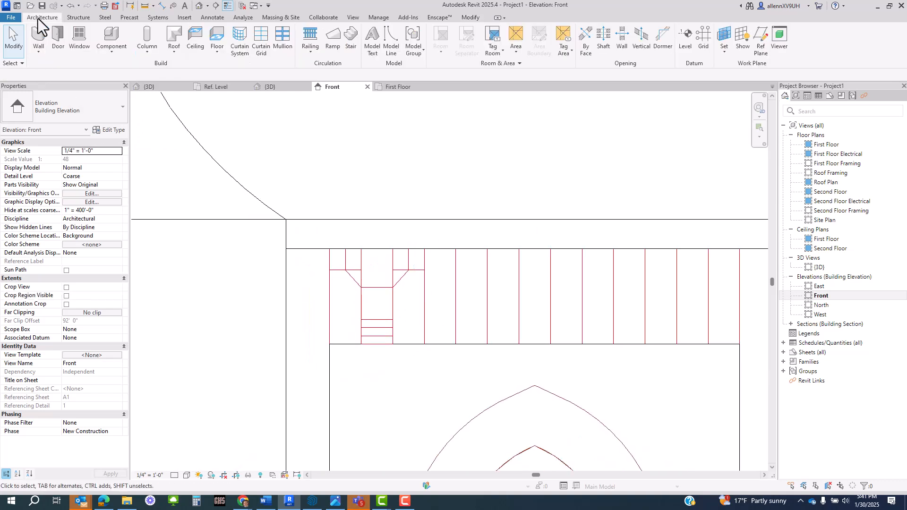
left_click(117, 56)
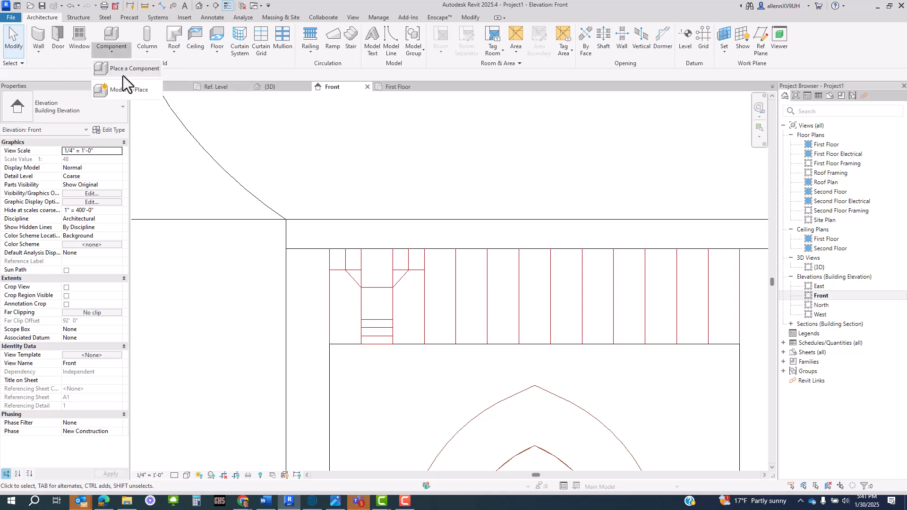
left_click(124, 93)
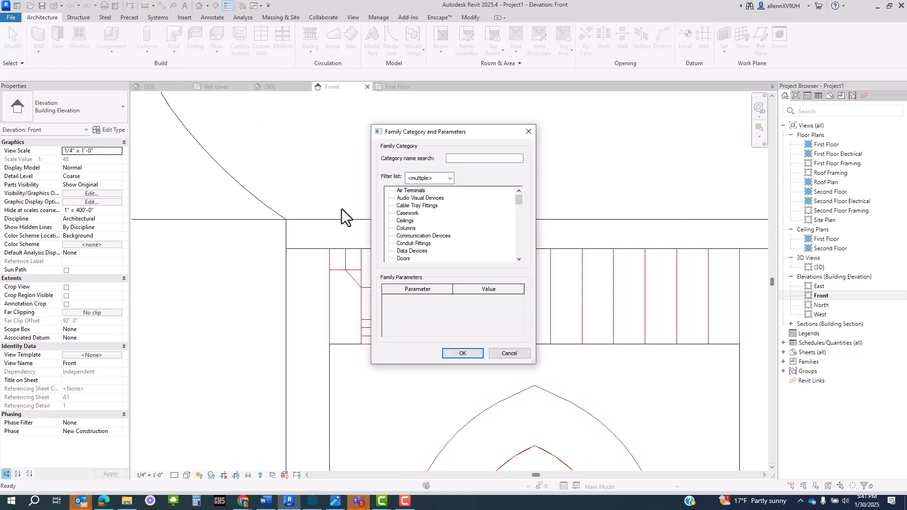
scroll(406, 236, "down", 4)
left_click(418, 251)
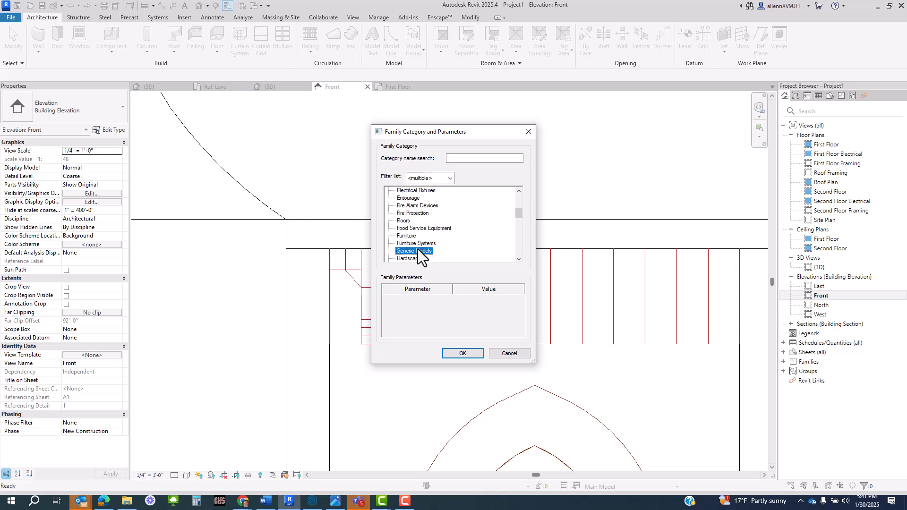
left_click(467, 355)
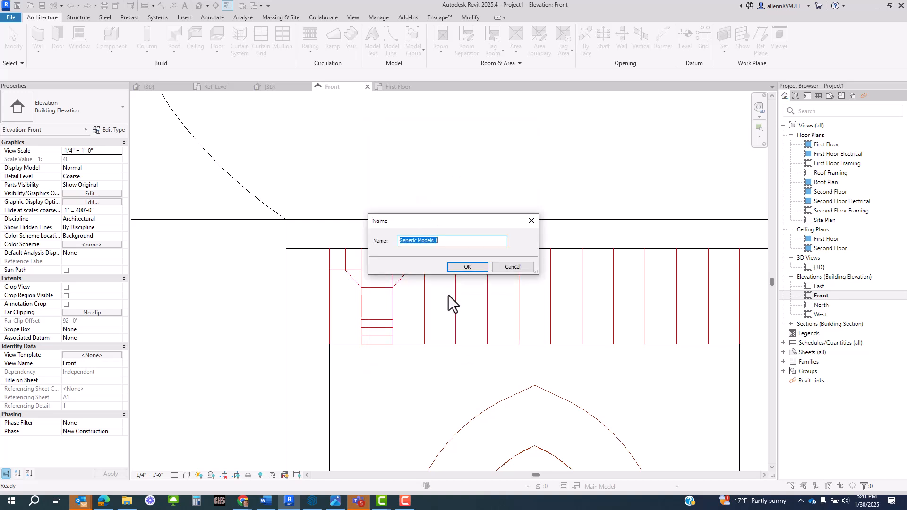
type("Corbel")
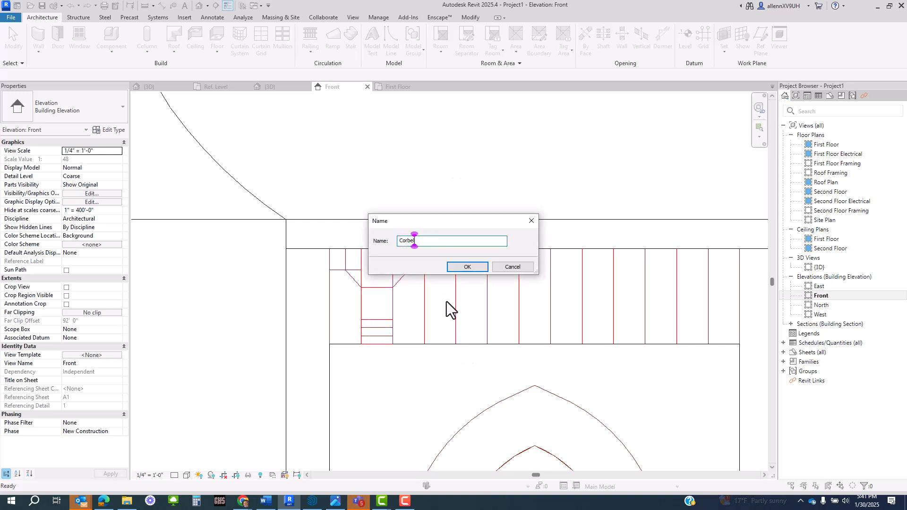
key("Return")
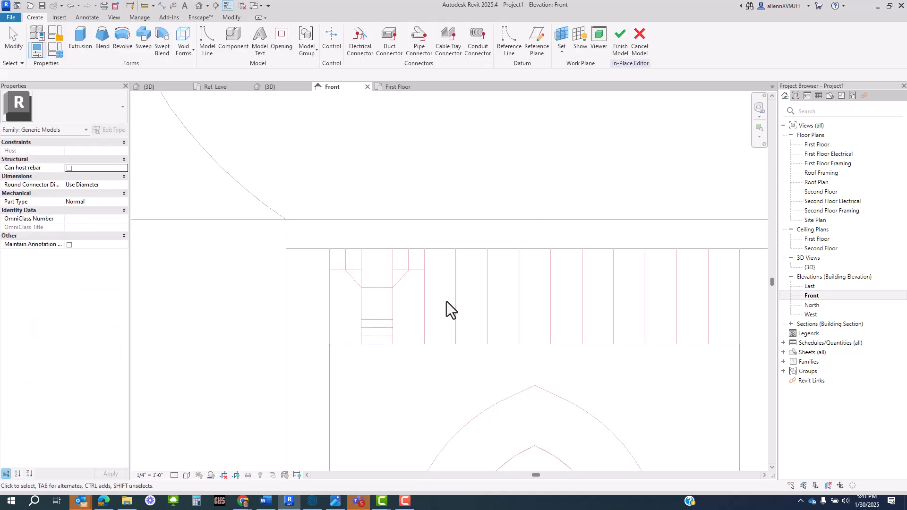
Start an extrusion and pick the corbel's two stem lines, both diagonals and the short upper verticals as sketch lines.
scroll(392, 308, "up", 3)
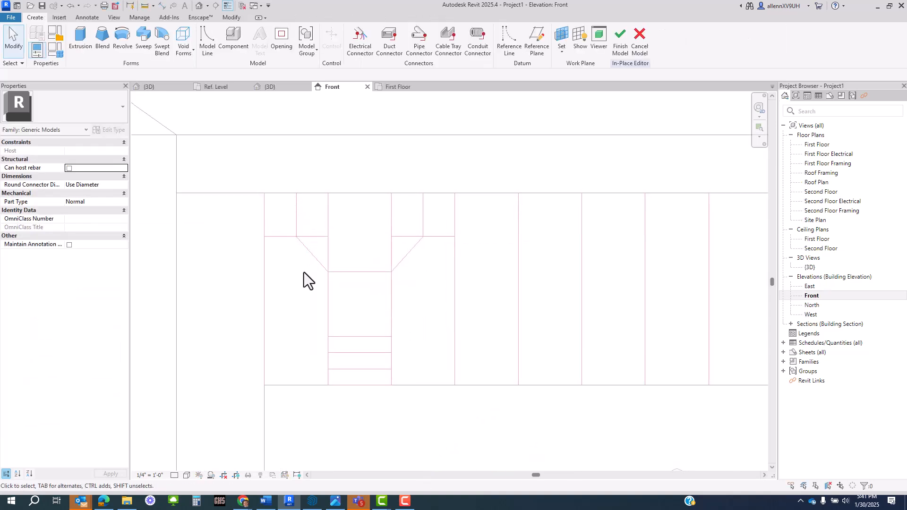
middle_click_drag(437, 403, 431, 365)
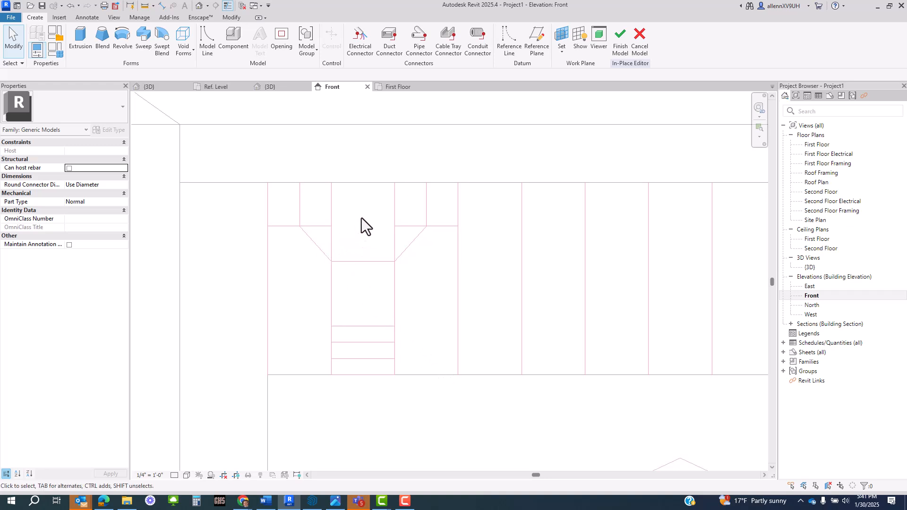
left_click(82, 36)
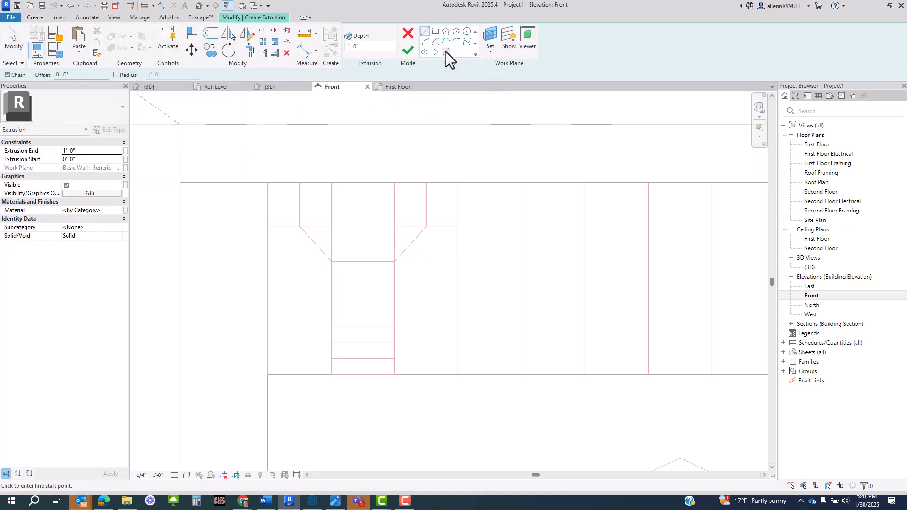
left_click(446, 52)
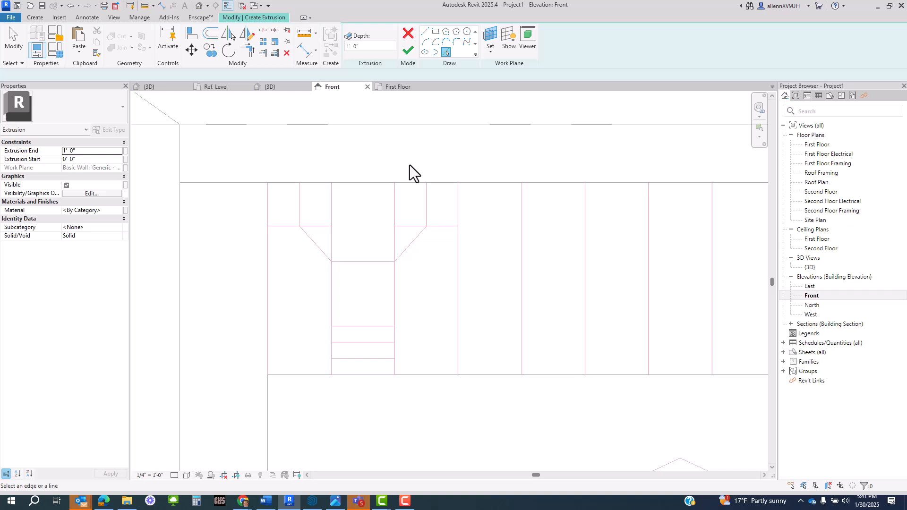
left_click(327, 291)
left_click(397, 287)
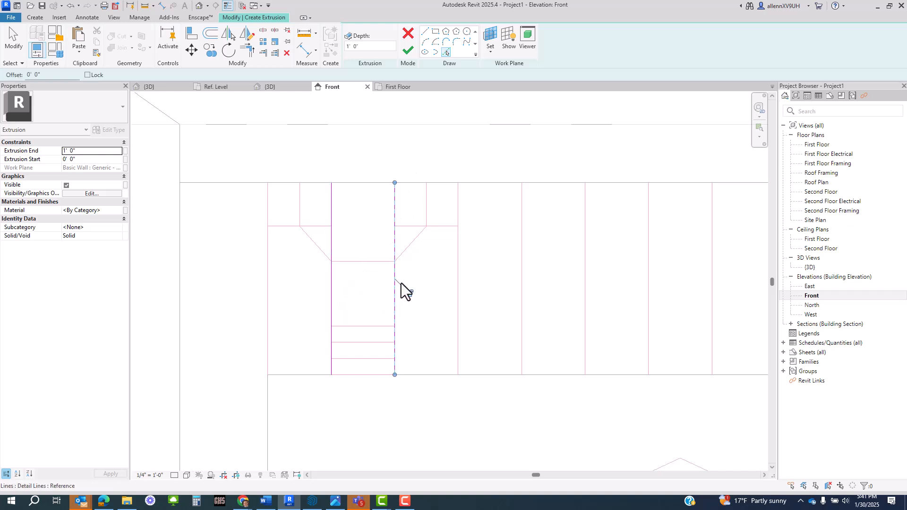
left_click(413, 246)
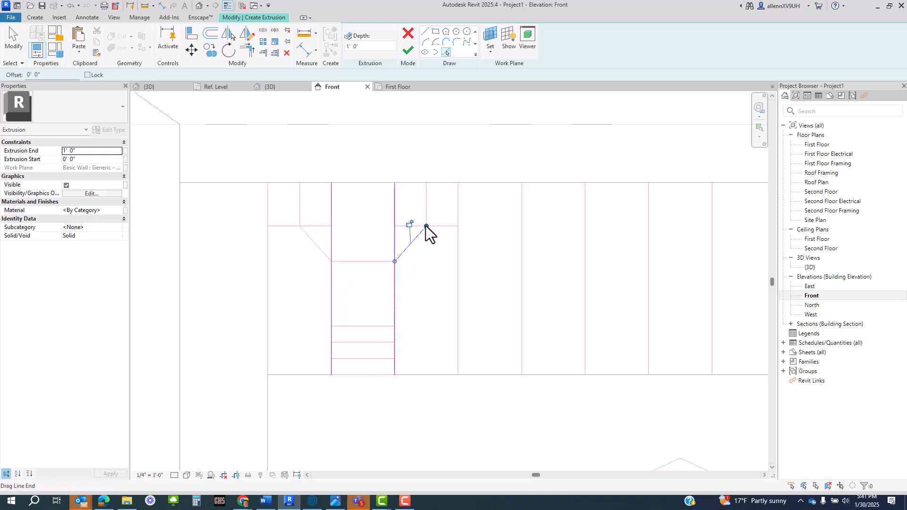
left_click(314, 245)
left_click(300, 211)
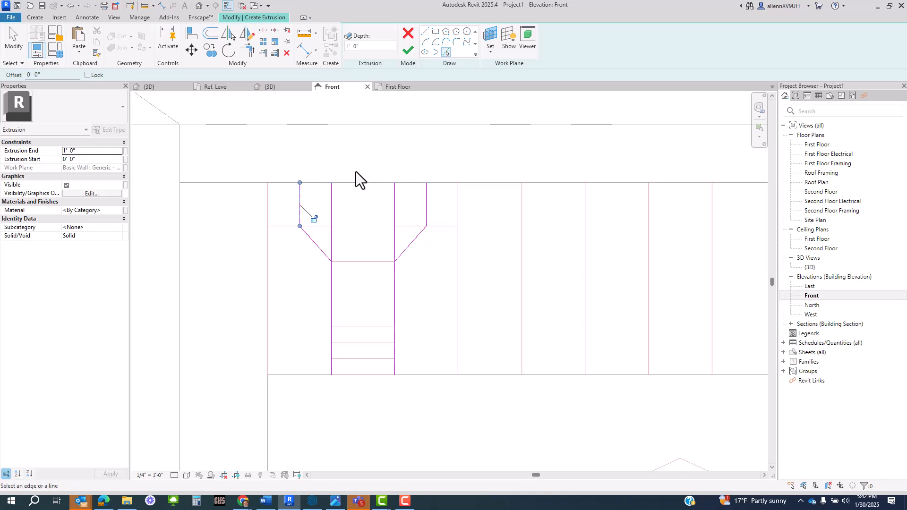
Draw horizontal sketch lines closing the corbel profile across its full top and across the bottom of the stem.
left_click(424, 32)
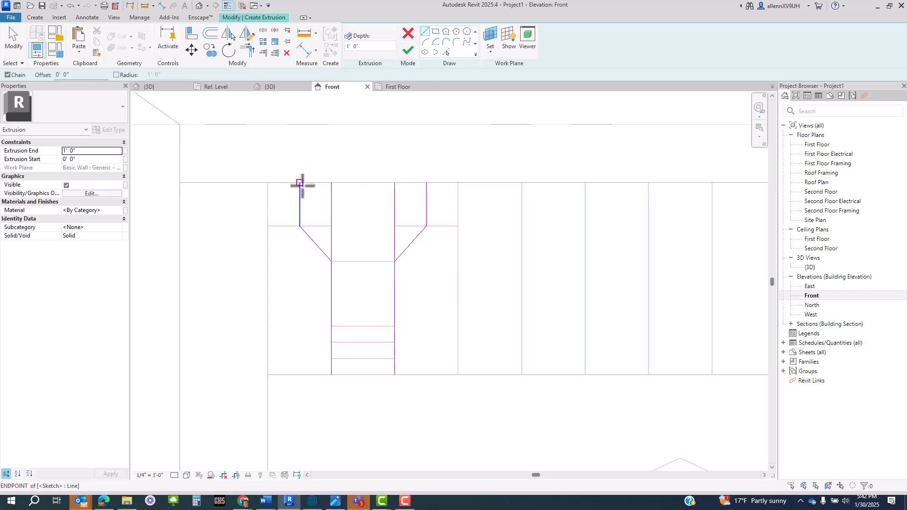
left_click(300, 183)
left_click(426, 183)
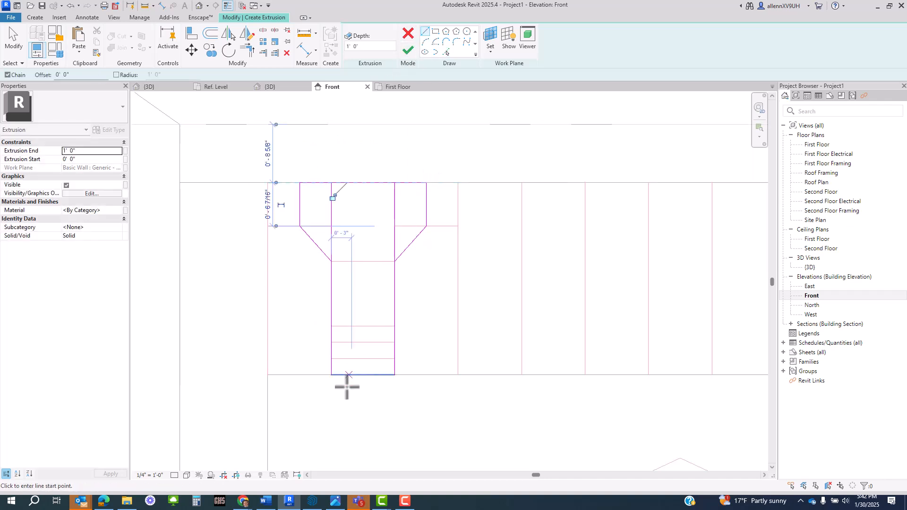
left_click(333, 375)
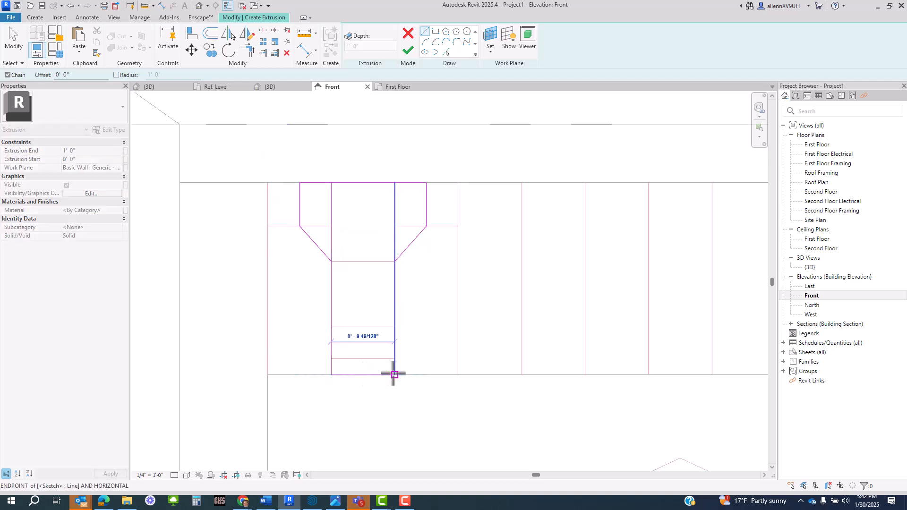
key("Escape")
Trim both vertical stem lines to corners with the diagonals, removing the parts that run up through the corbel head.
scroll(342, 247, "up", 3)
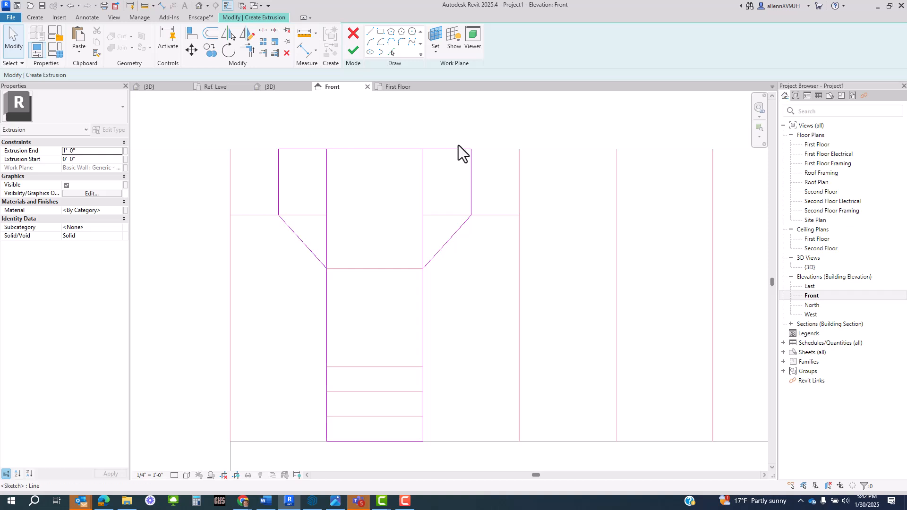
scroll(331, 249, "up", 3)
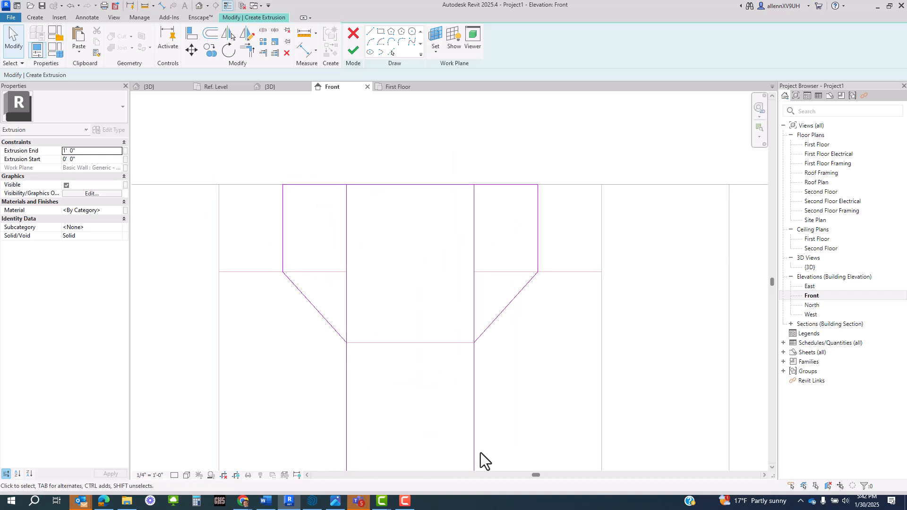
middle_click_drag(368, 294, 374, 263)
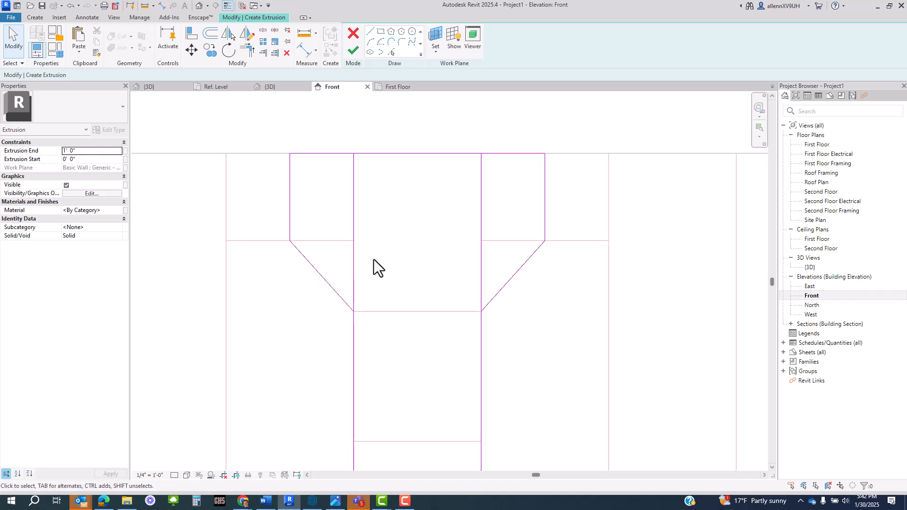
middle_click_drag(368, 344, 382, 313)
key("t")
key("r")
left_click(367, 315)
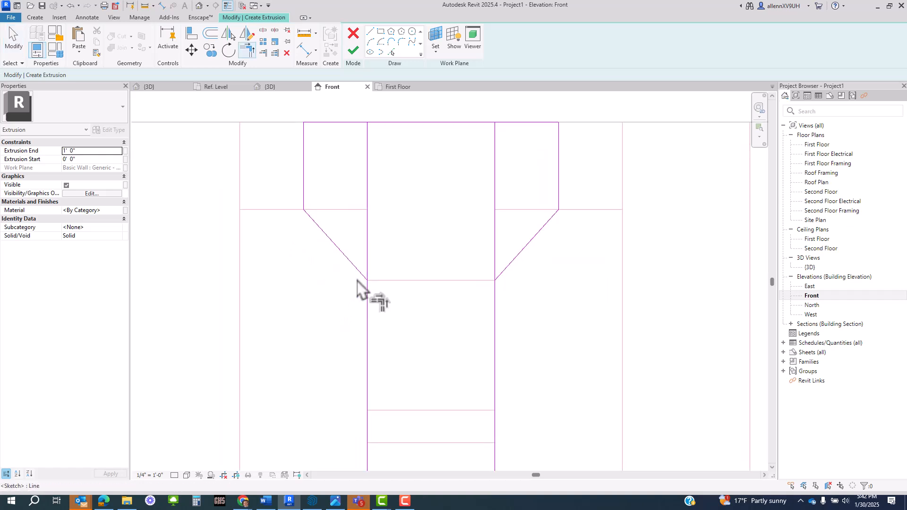
left_click(359, 276)
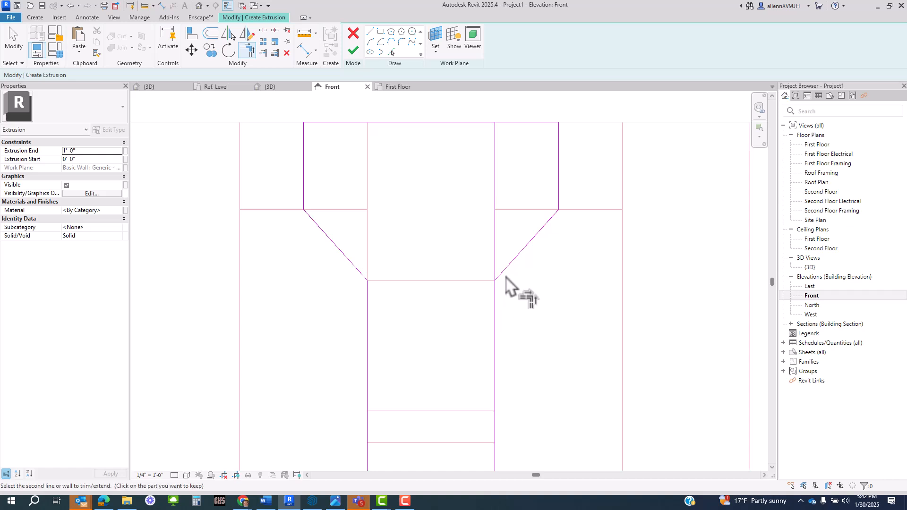
scroll(497, 263, "down", 3)
key("Escape")
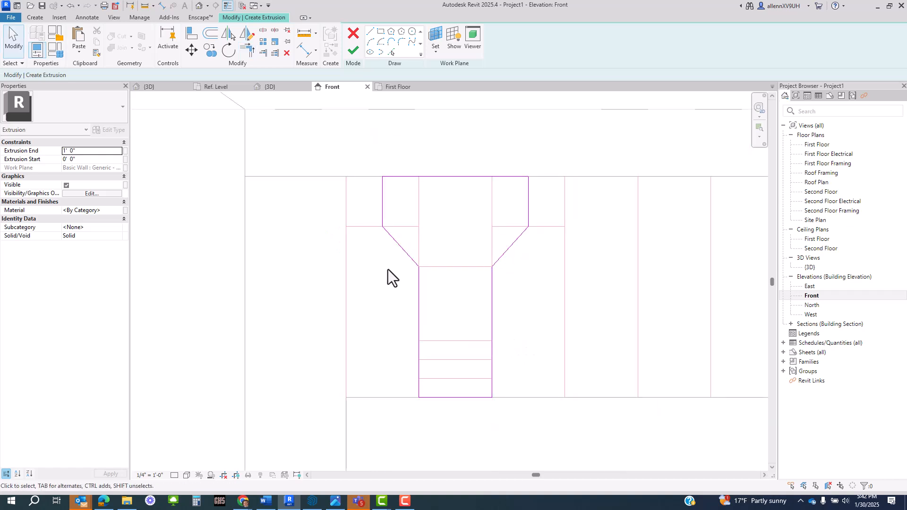
Draw an overlapping sketch line over the corbel head's left vertical, from the upper corner down to the diagonal.
scroll(454, 293, "up", 1)
scroll(515, 326, "up", 4)
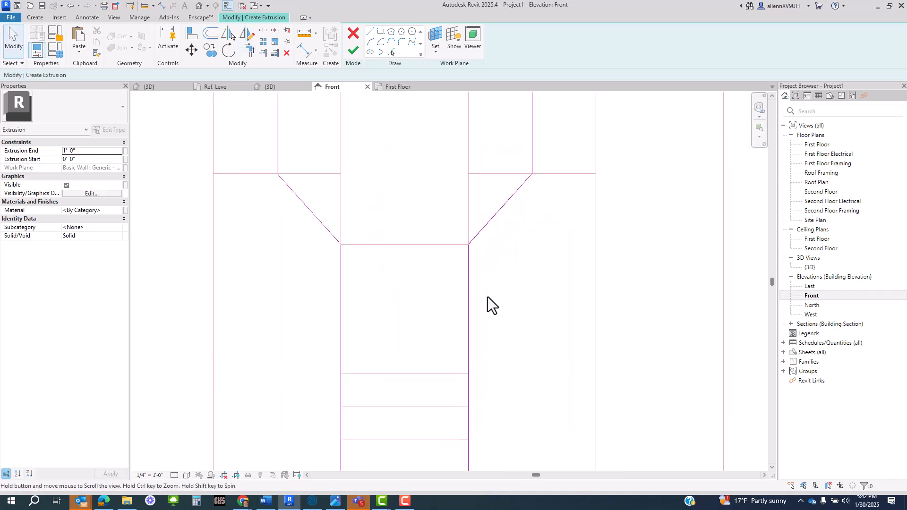
scroll(499, 264, "down", 3)
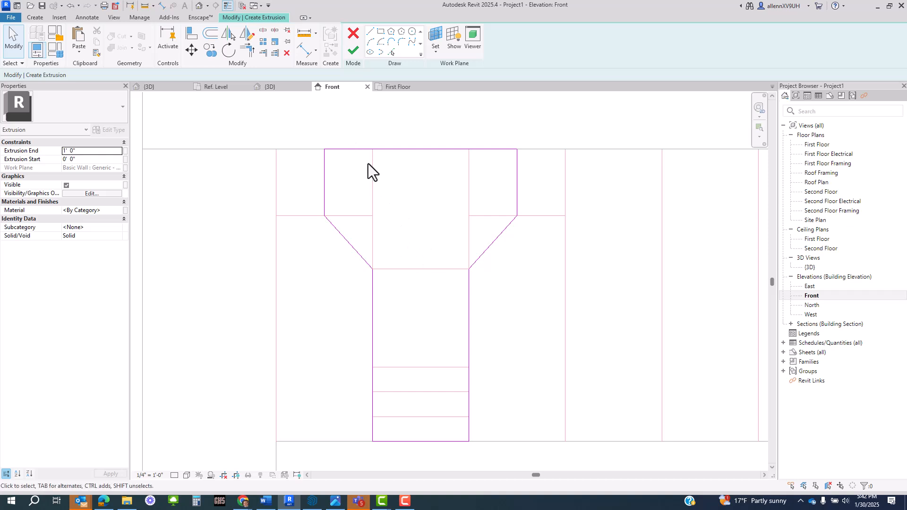
scroll(327, 152, "up", 2)
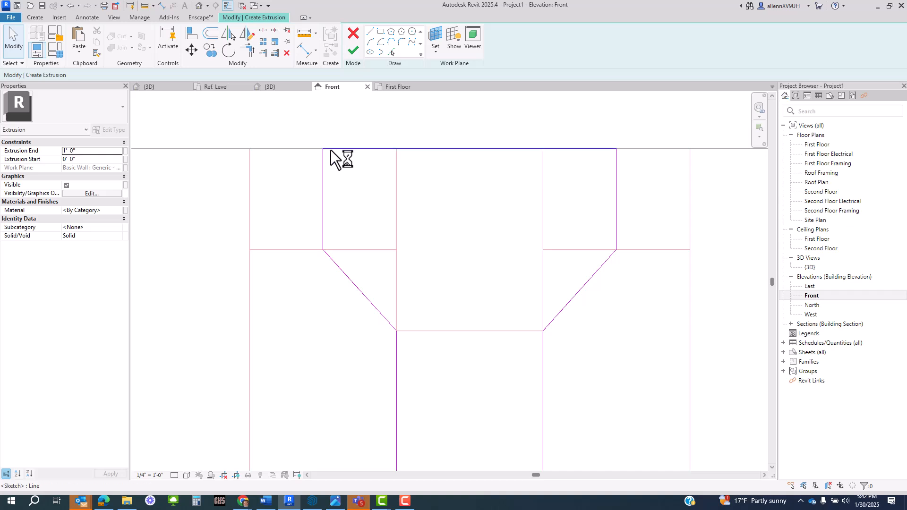
left_click(370, 32)
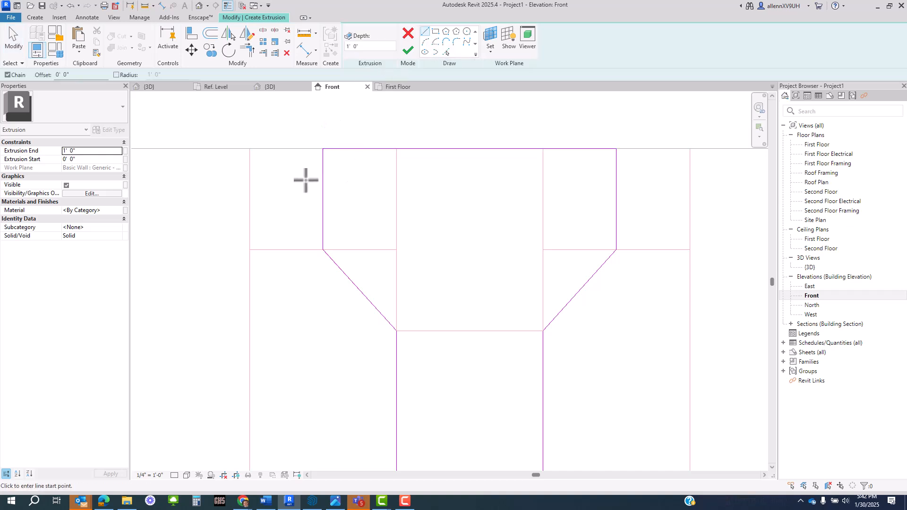
left_click(324, 149)
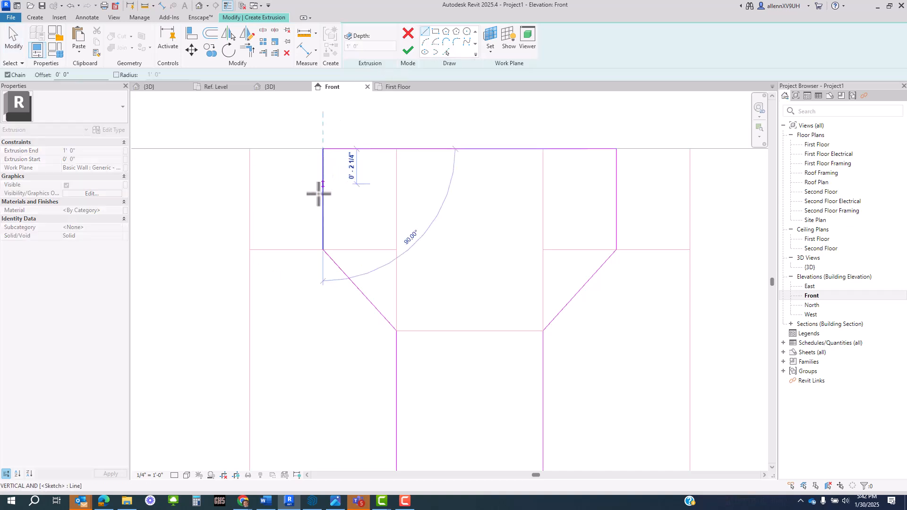
left_click(324, 250)
key("Escape")
key("Escape")
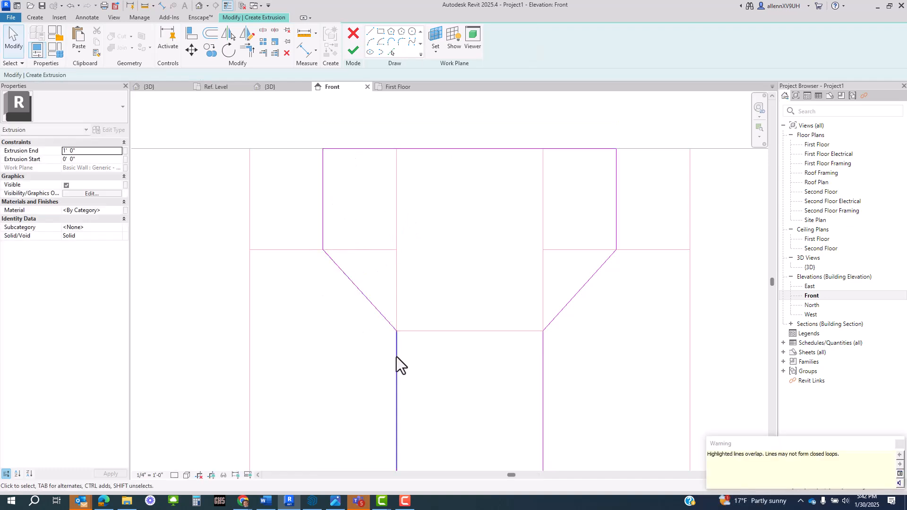
left_click(899, 445)
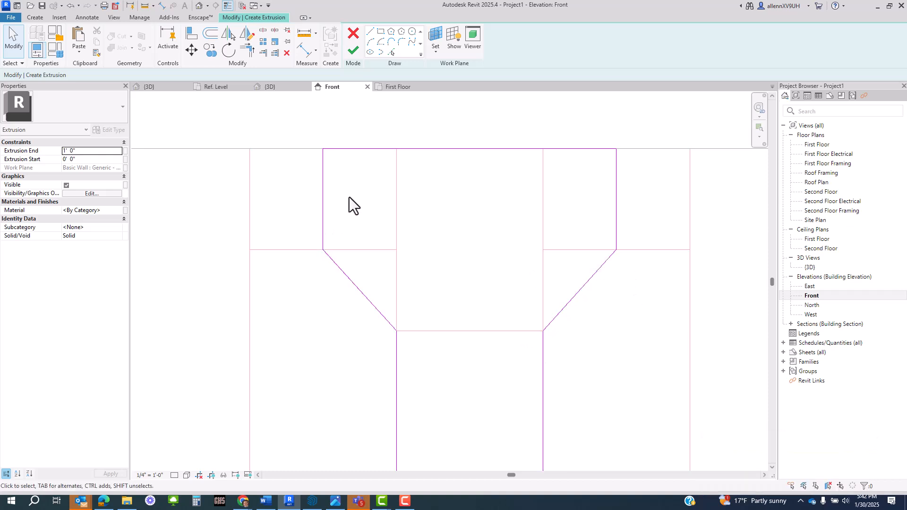
Delete the horizontal sketch line across the top of the corbel head, and undo the deletion.
left_click(372, 152)
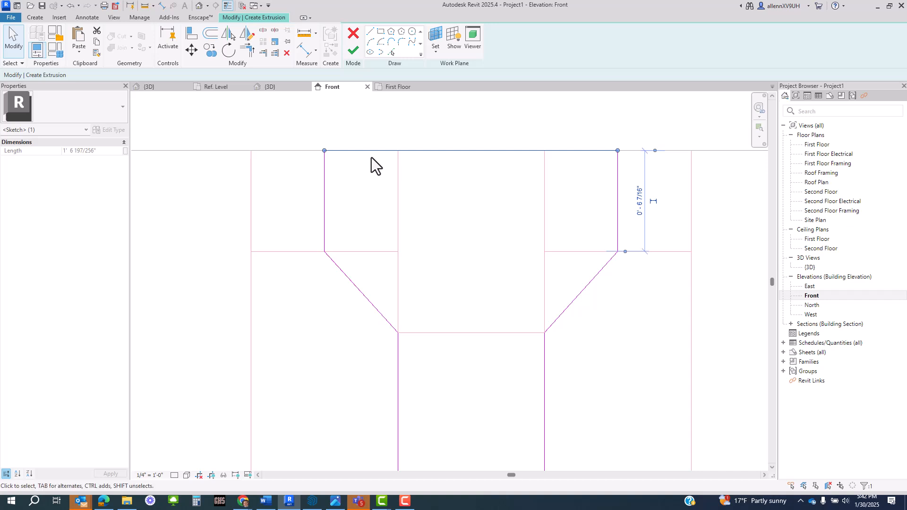
key("Delete")
left_click(325, 178)
left_click(379, 181)
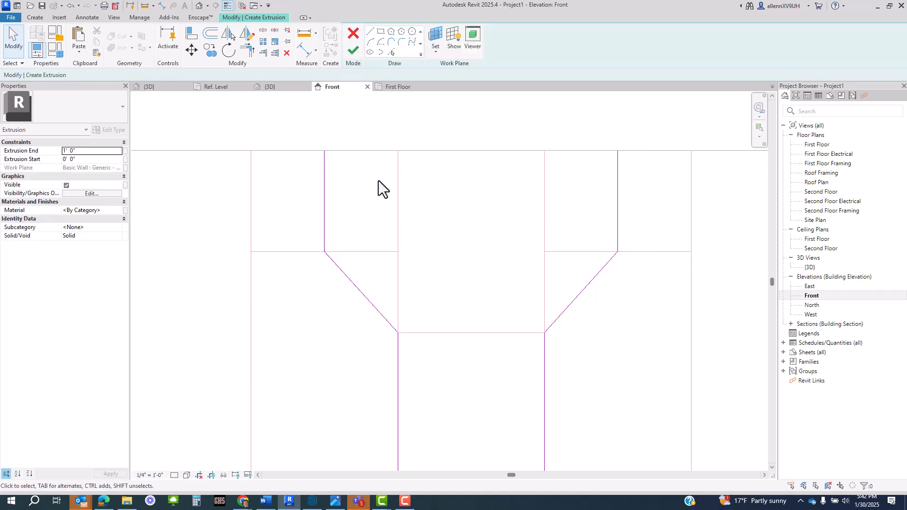
scroll(330, 174, "up", 2)
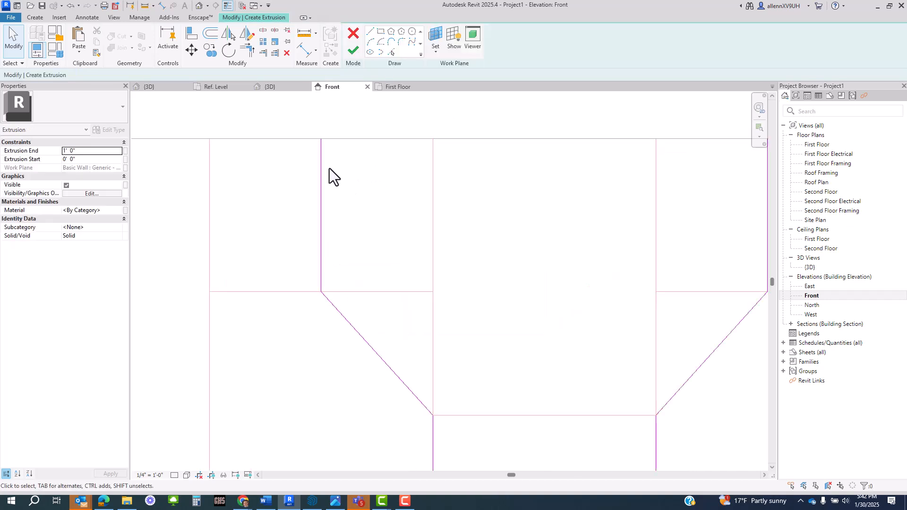
scroll(358, 196, "down", 2)
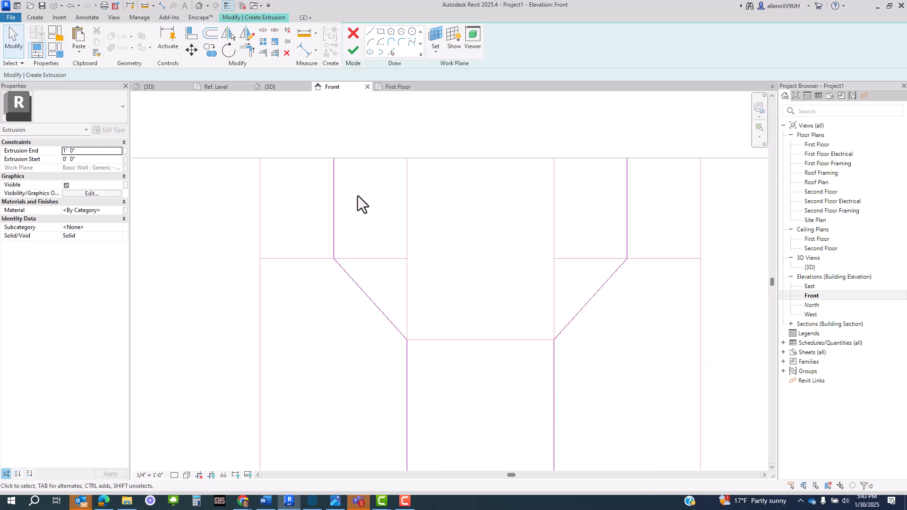
key("ctrl+z")
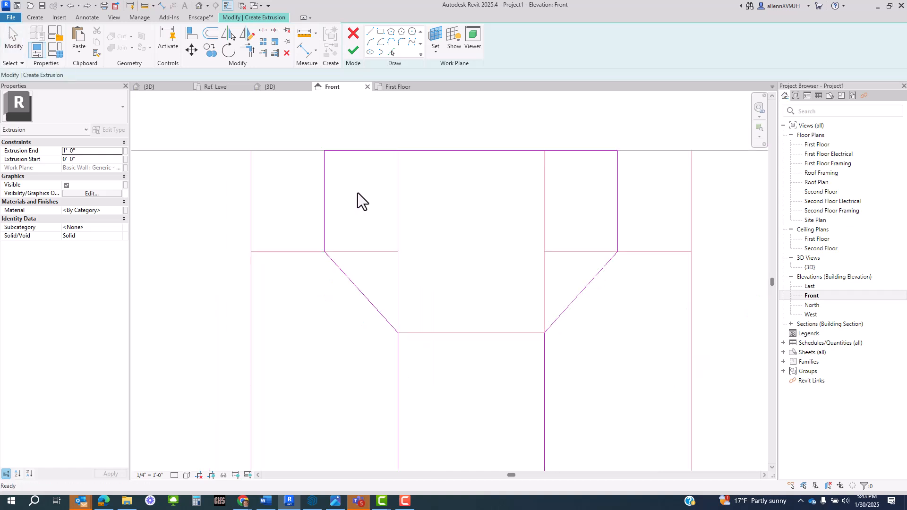
Examine the corbel head's left vertical, the rest of the profile and its position above the arched windows on the Front elevation.
left_click(329, 191)
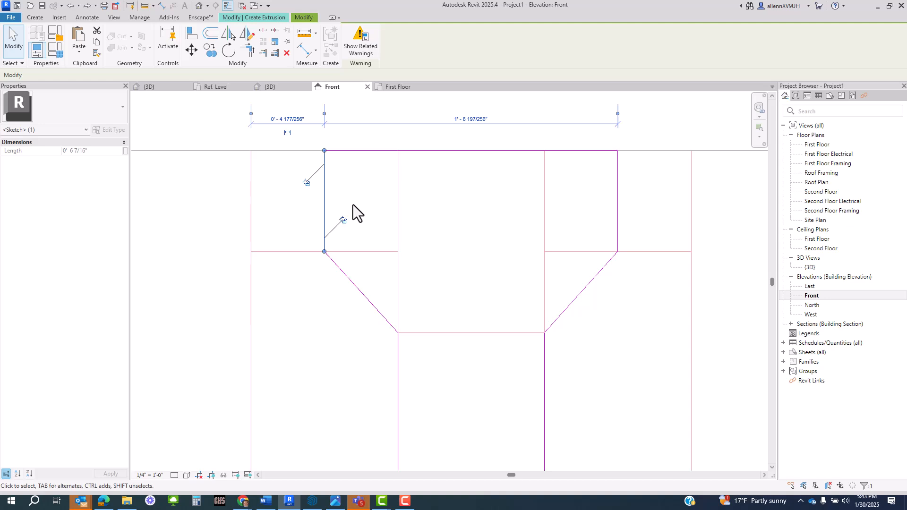
left_click(353, 205)
scroll(354, 204, "down", 2)
middle_click_drag(419, 289, 411, 268)
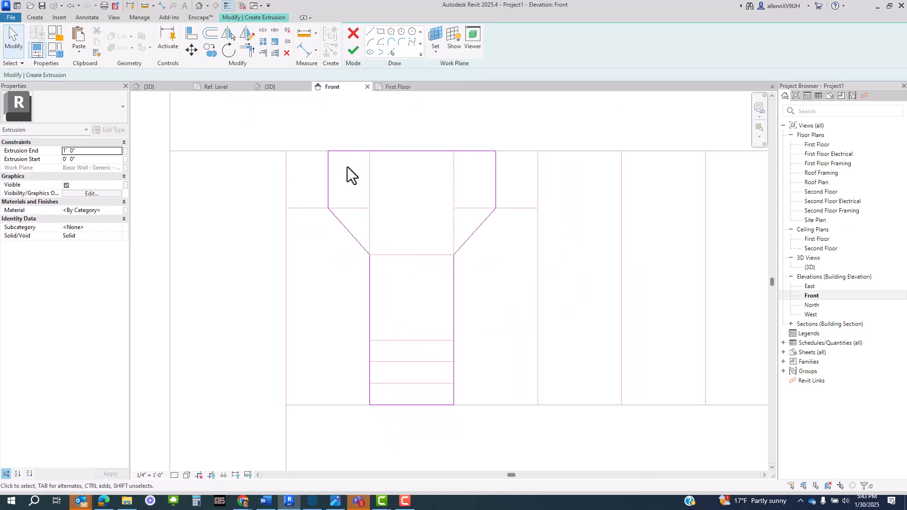
scroll(348, 174, "down", 2)
middle_click_drag(422, 231, 370, 225)
scroll(355, 230, "up", 2)
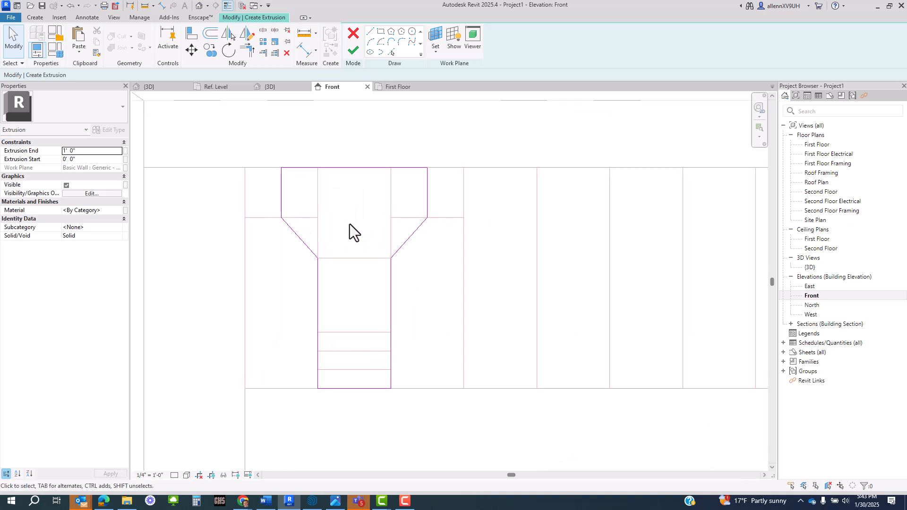
scroll(369, 226, "down", 4)
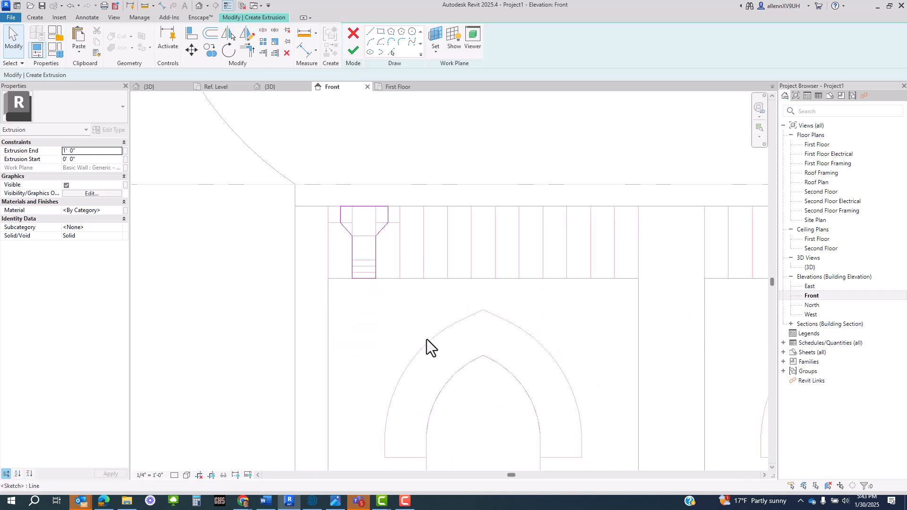
middle_click_drag(427, 339, 361, 260)
scroll(362, 262, "down", 2)
middle_click_drag(363, 302, 356, 285)
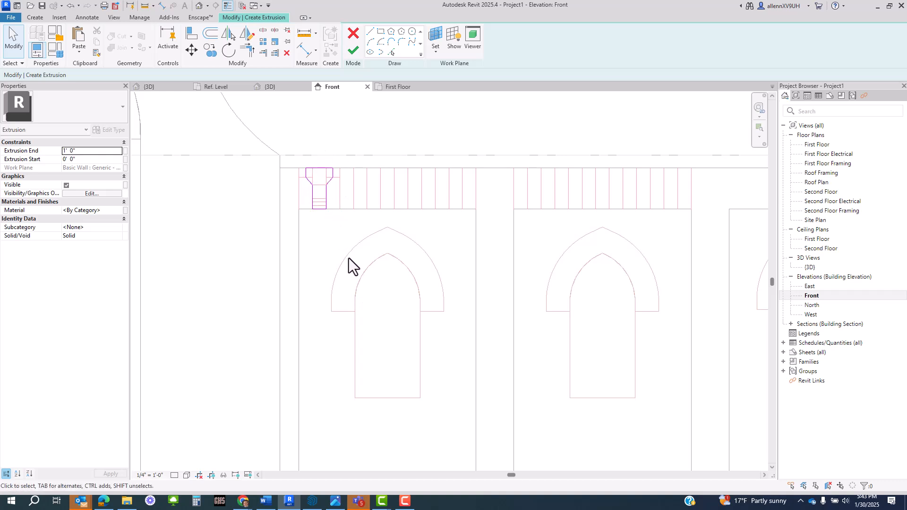
scroll(348, 258, "down", 4)
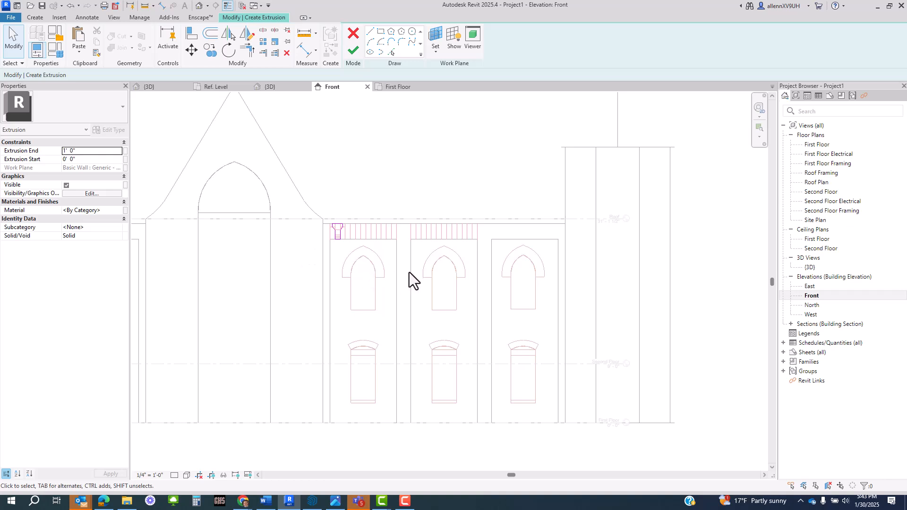
scroll(384, 347, "up", 2)
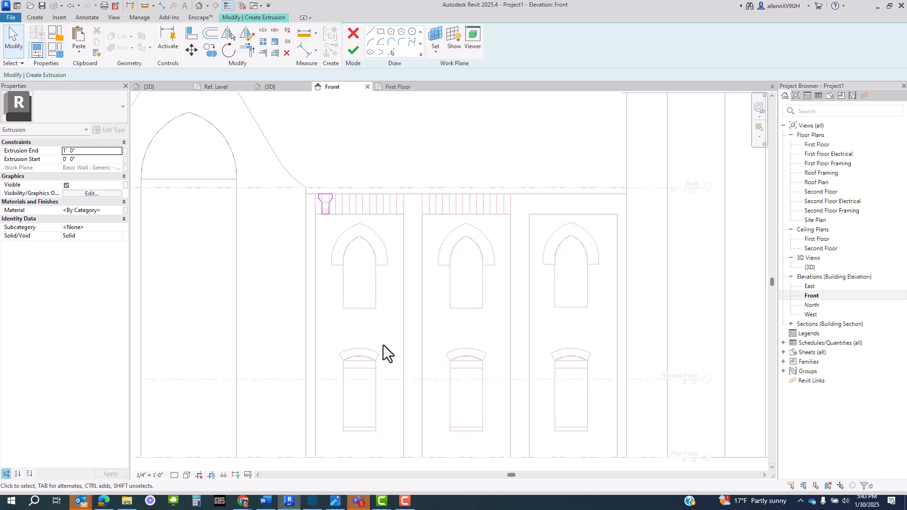
middle_click_drag(384, 350, 413, 329)
middle_click_drag(415, 340, 415, 324)
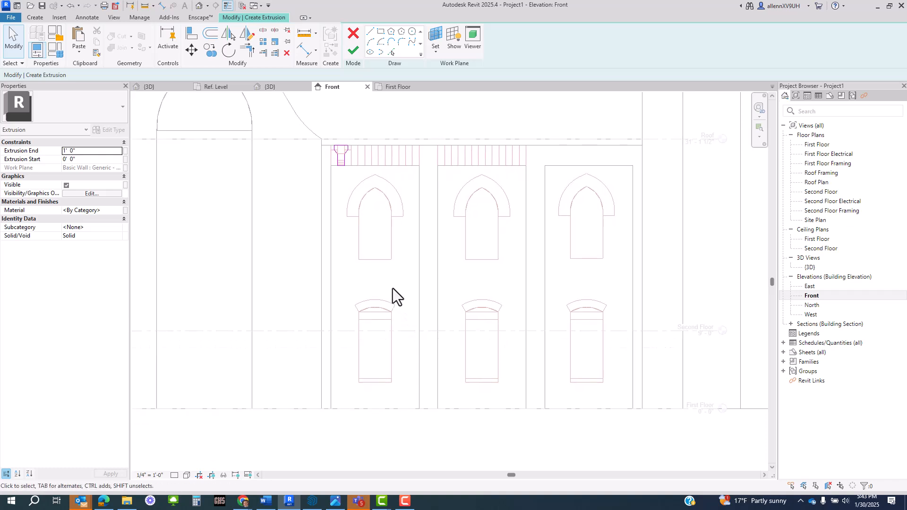
middle_click_drag(393, 288, 400, 292)
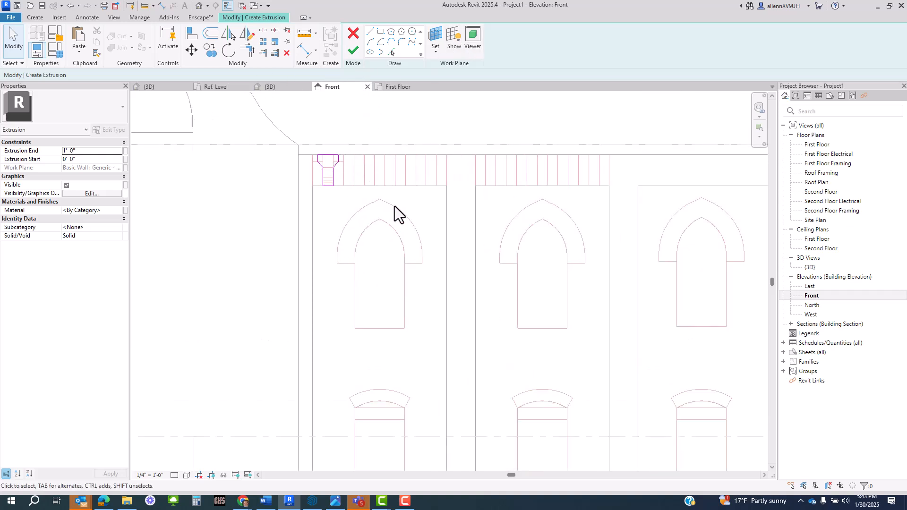
middle_click_drag(406, 286, 404, 302)
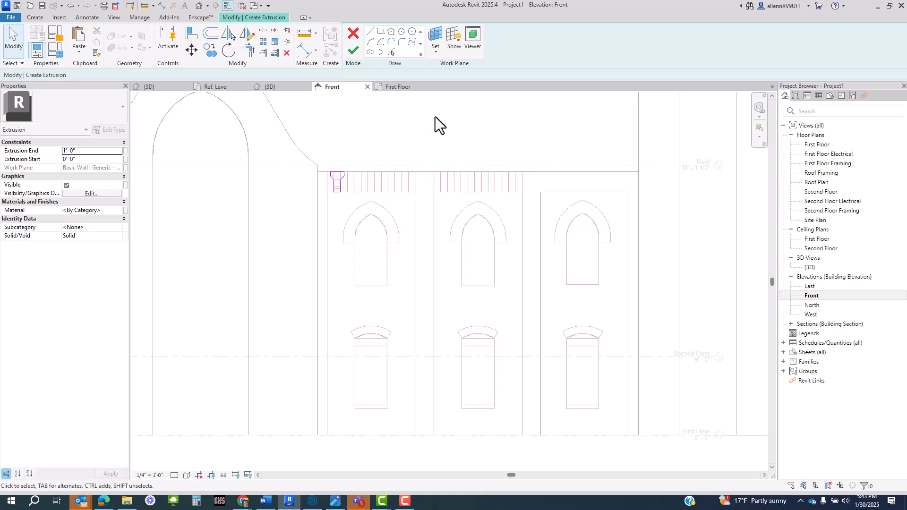
Try to set the extrusion's work plane by picking a parallel plane on the Front elevation.
left_click(433, 52)
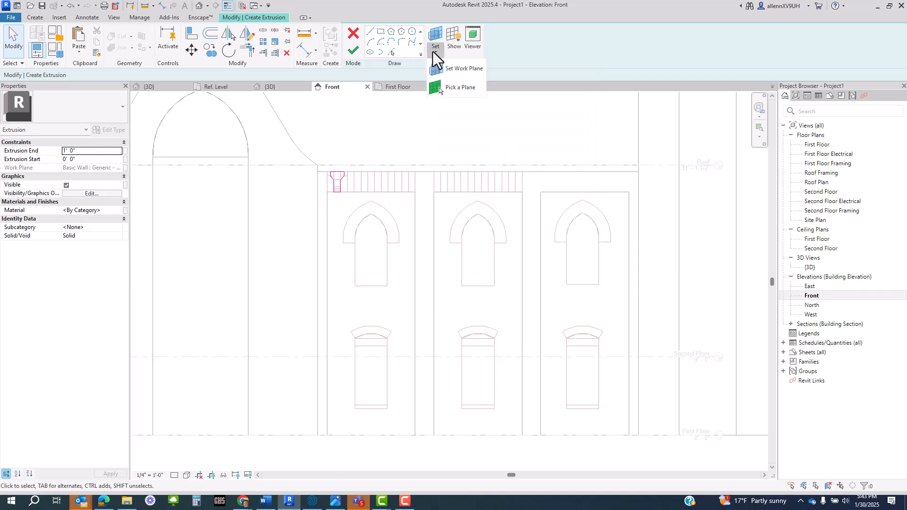
left_click(460, 89)
scroll(427, 101, "down", 2)
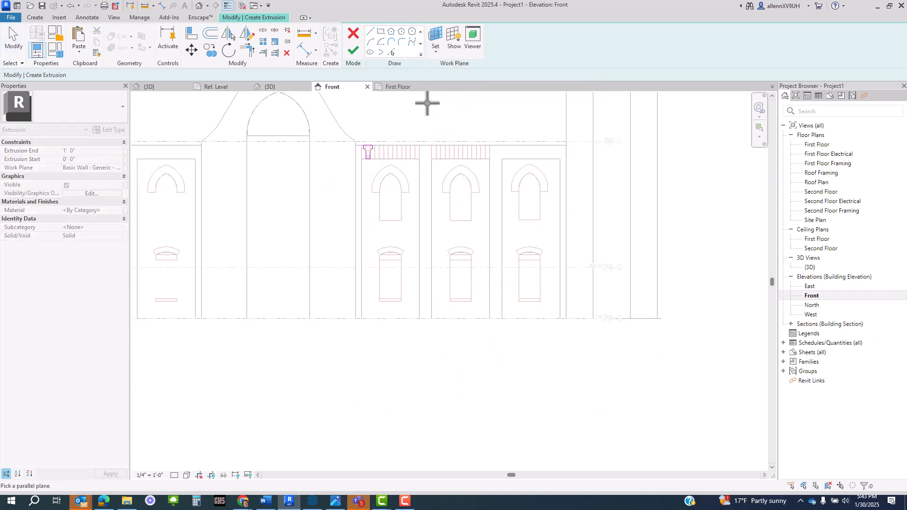
left_click(414, 314)
scroll(542, 241, "down", 1)
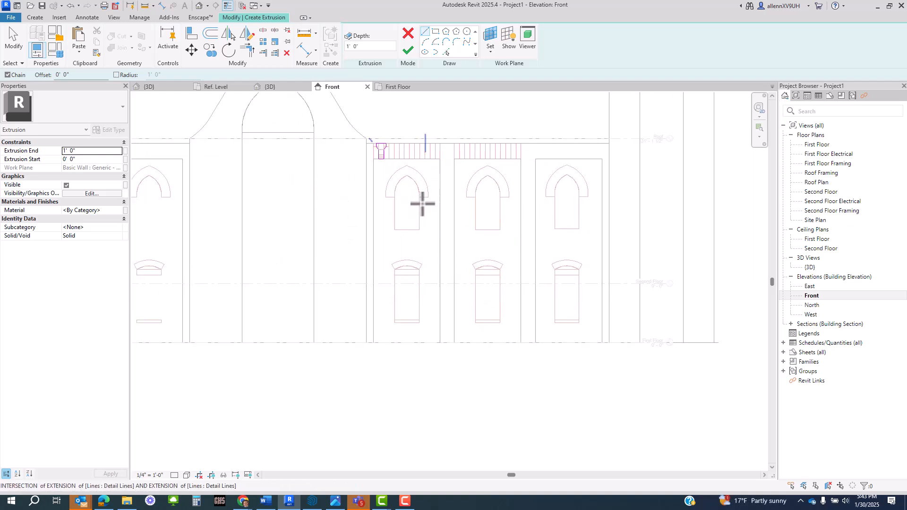
scroll(422, 203, "up", 2)
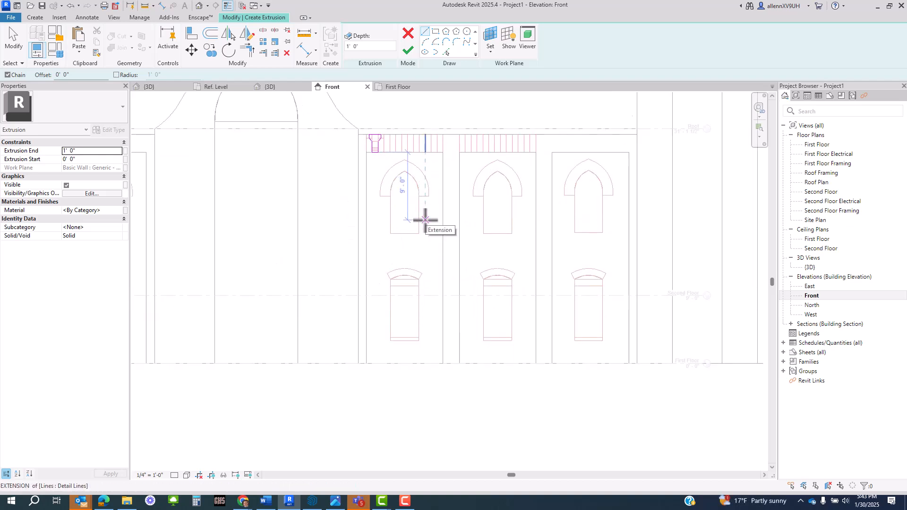
scroll(426, 219, "down", 2)
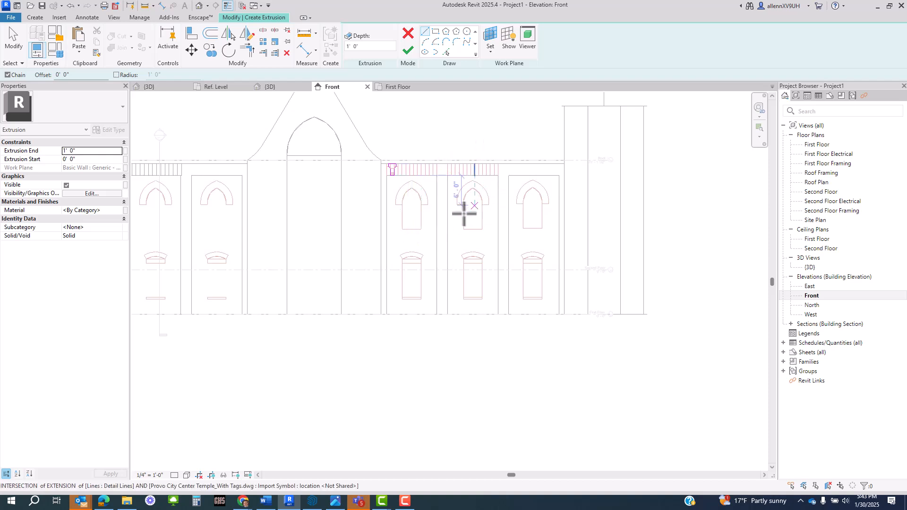
scroll(472, 213, "down", 2)
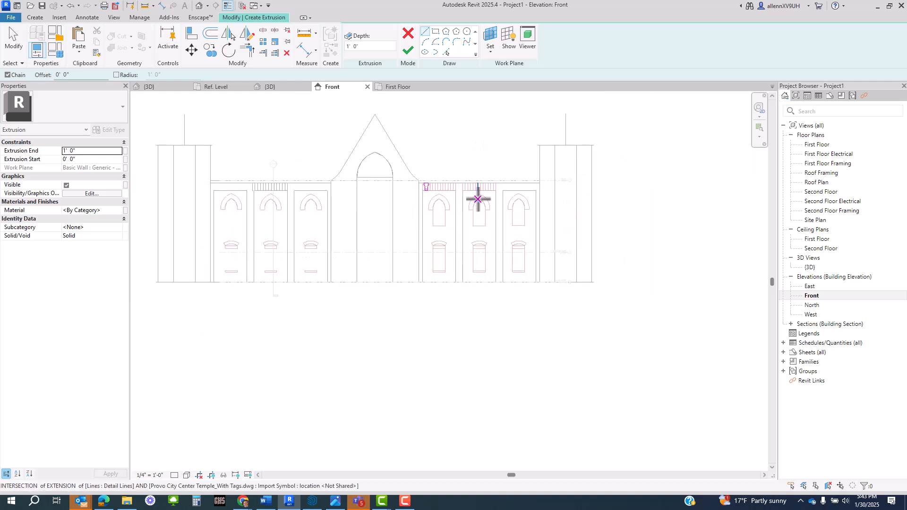
scroll(465, 161, "up", 3)
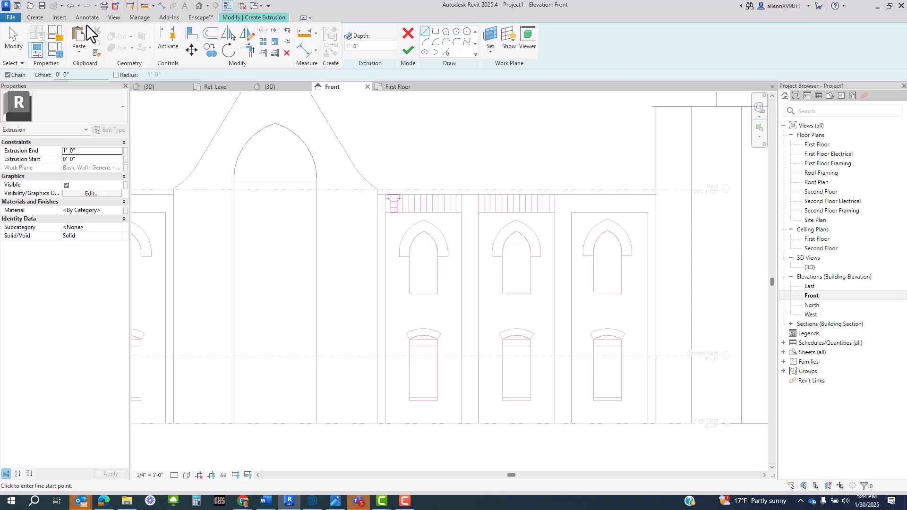
Show the active work plane in the 3D view to check where the corbel sketch sits against the front facade.
left_click(36, 18)
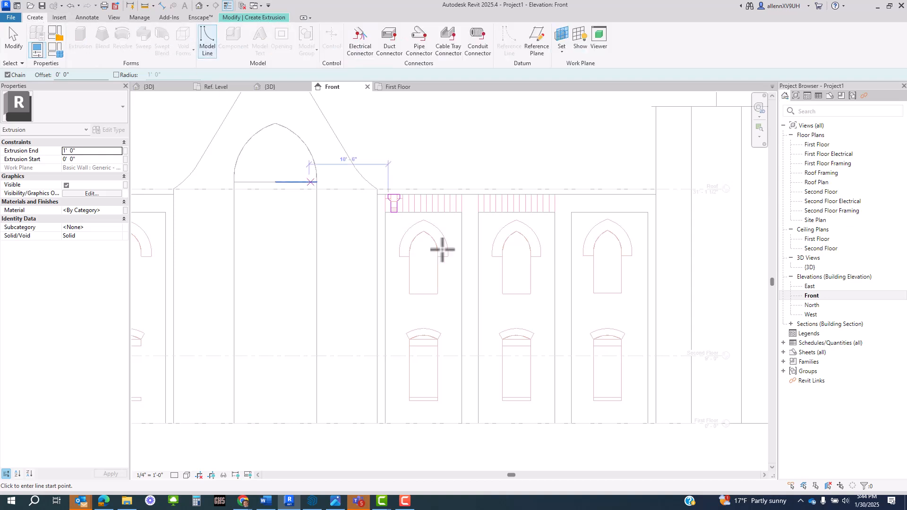
scroll(462, 265, "down", 2)
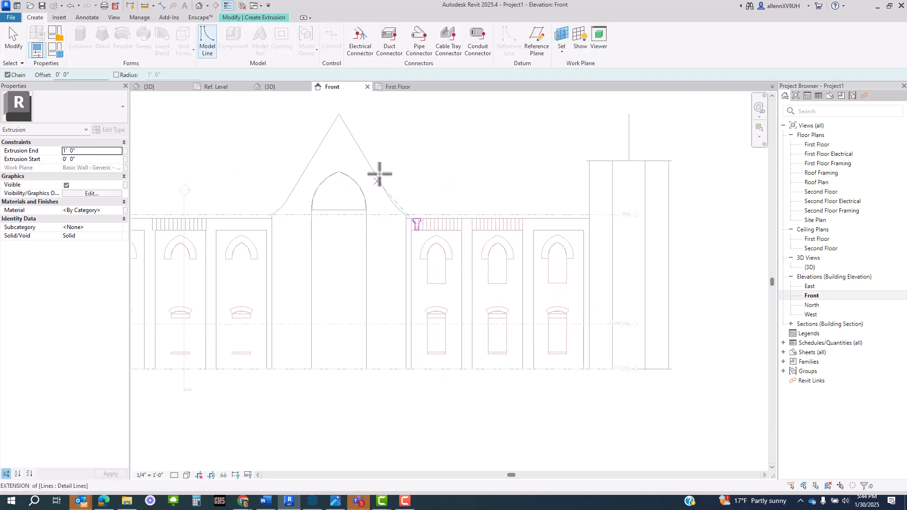
left_click(199, 7)
scroll(505, 251, "down", 2)
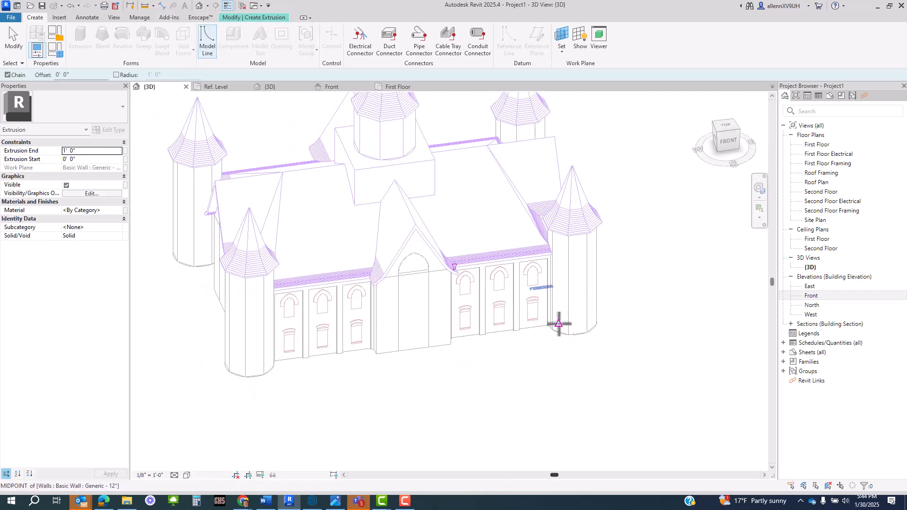
middle_click_drag(559, 324, 480, 344, "shift")
scroll(395, 327, "up", 5)
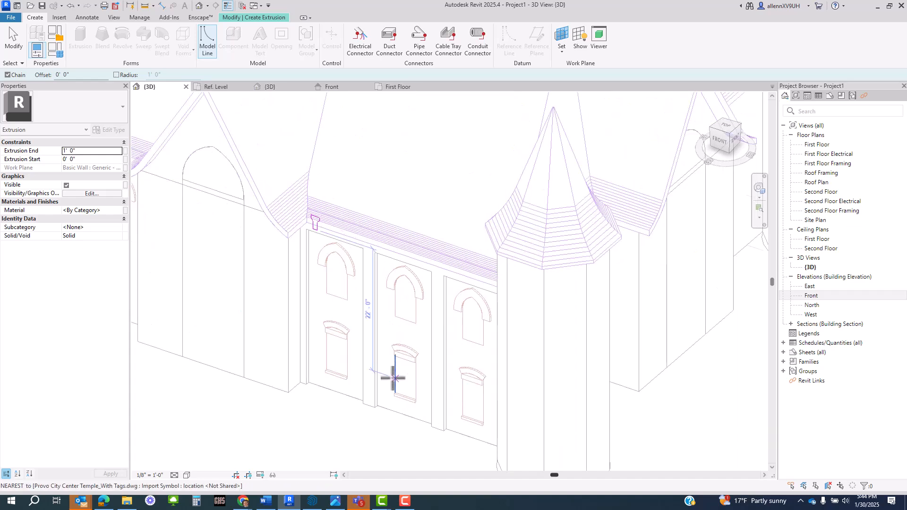
middle_click_drag(395, 375, 435, 347, "shift")
scroll(299, 156, "up", 2)
scroll(378, 352, "down", 3)
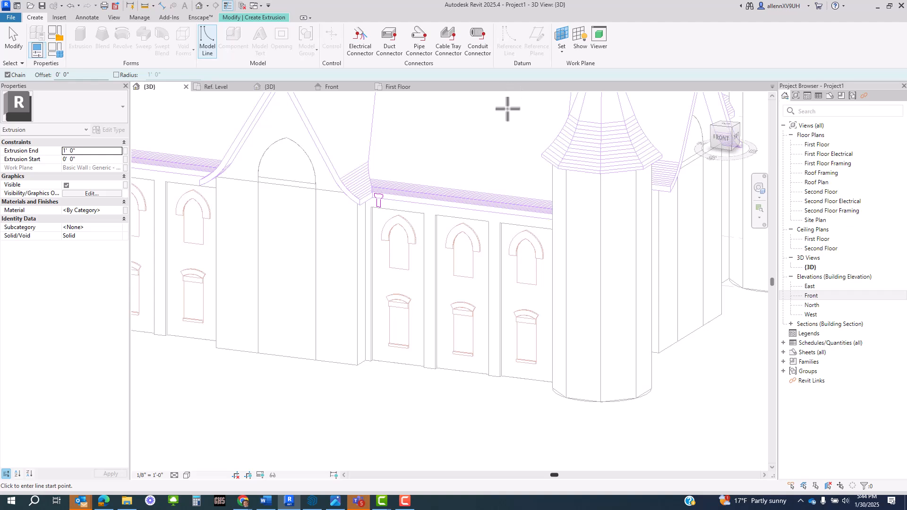
left_click(579, 43)
scroll(558, 111, "down", 2)
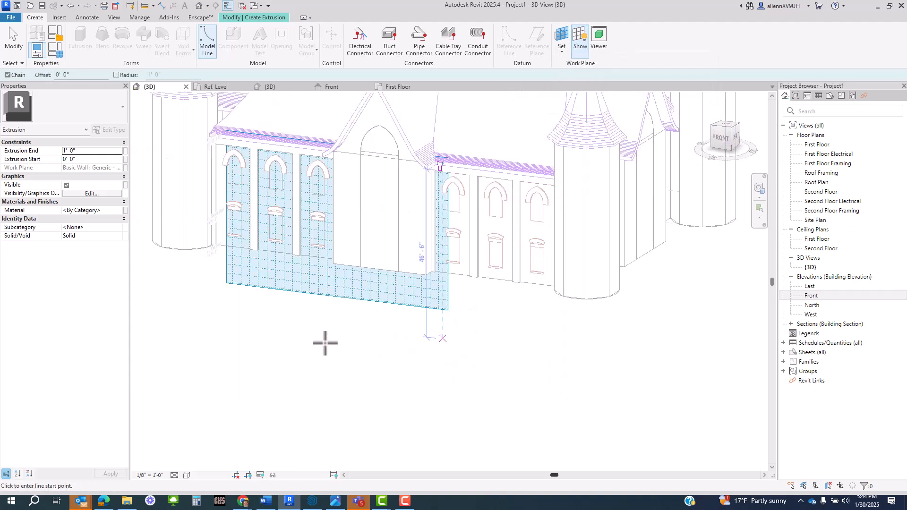
Hide the active work plane in the 3D view and check the corbel sketch's position under the front eave.
middle_click_drag(324, 342, 403, 384, "shift")
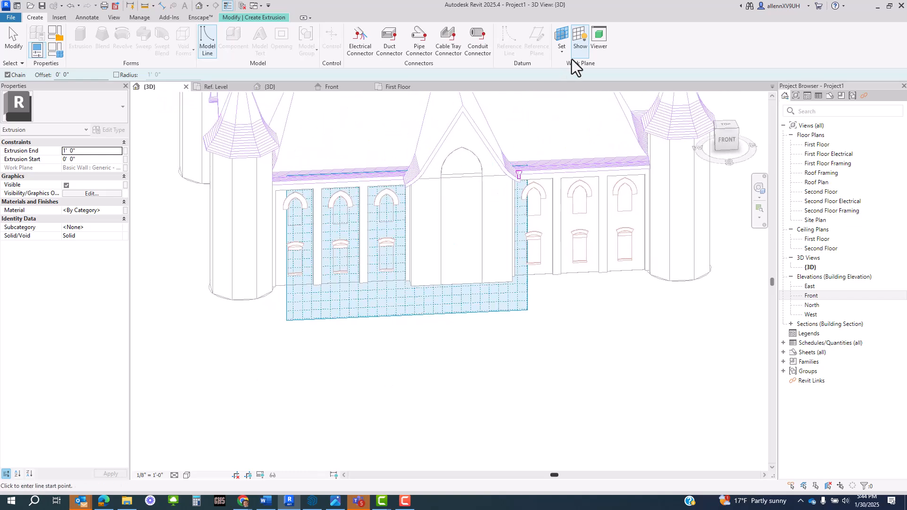
left_click(580, 45)
middle_click_drag(633, 314, 534, 343, "shift")
scroll(421, 230, "up", 3)
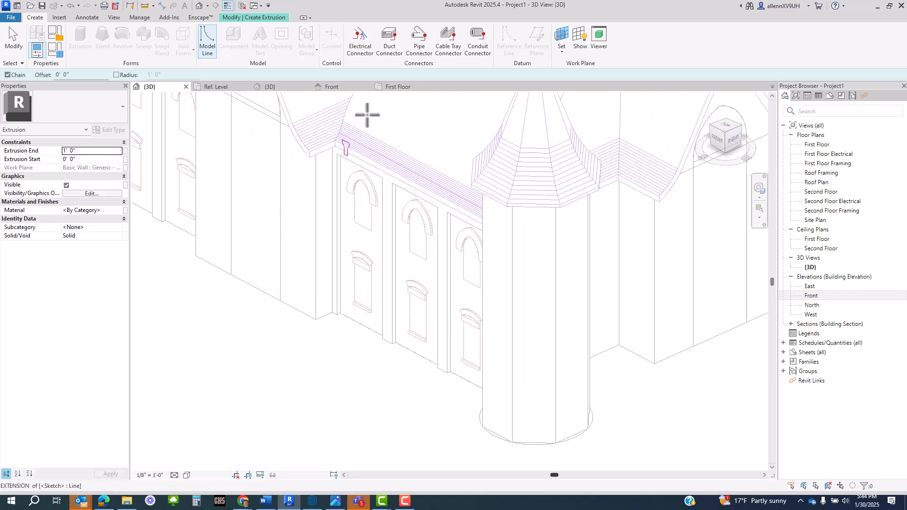
Finish the corbel extrusion sketch from the Front elevation.
left_click(329, 88)
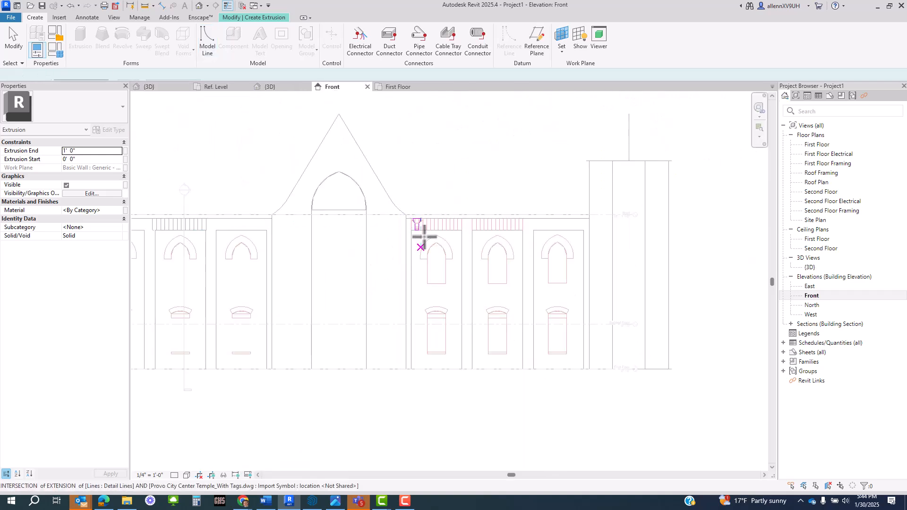
scroll(423, 227, "up", 3)
scroll(429, 229, "up", 1)
middle_click_drag(429, 239, 340, 263)
scroll(340, 263, "up", 1)
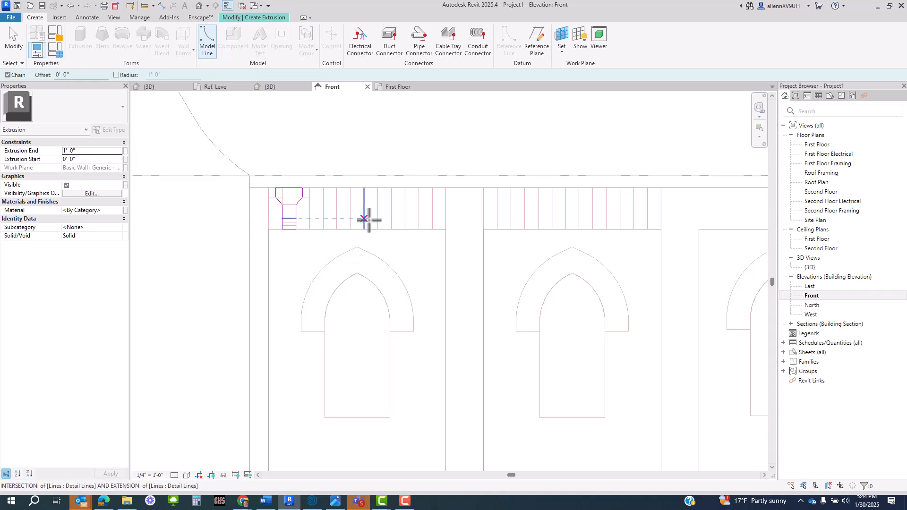
left_click(251, 18)
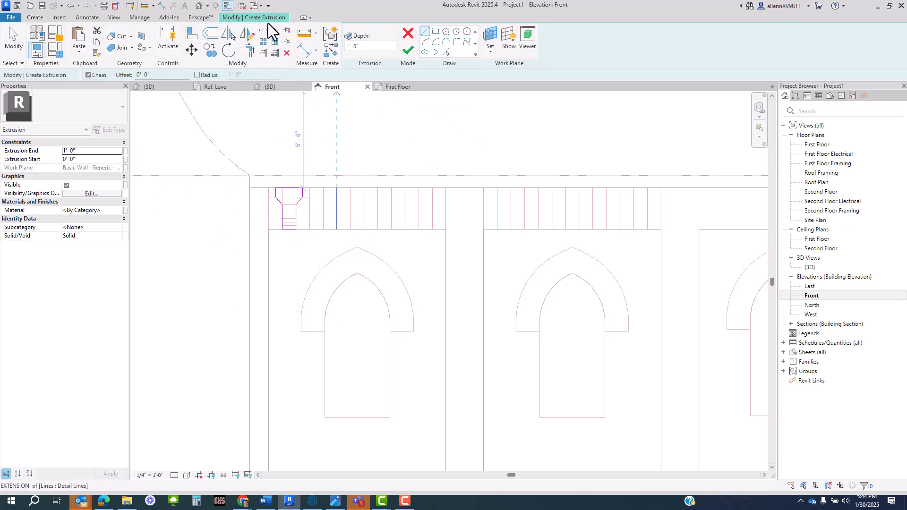
left_click(409, 55)
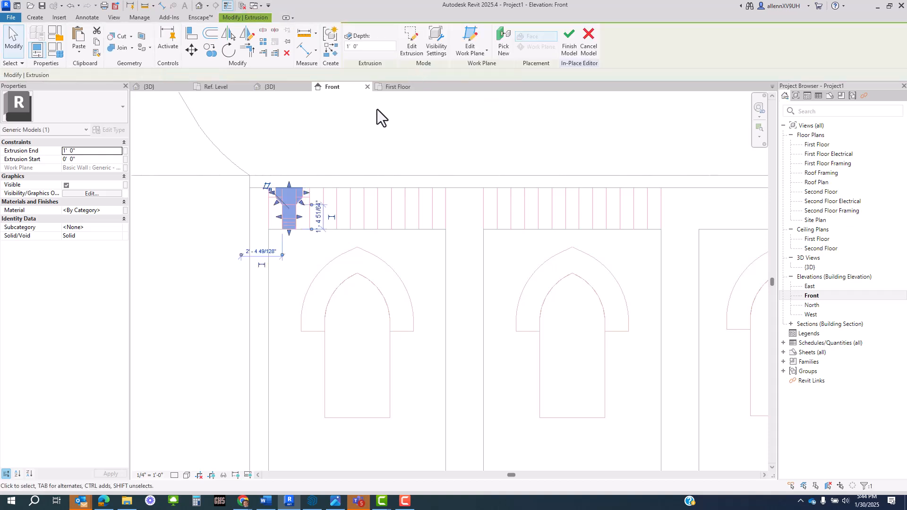
Set the corbel's Extrusion End to 0' 9" while viewing it under the eave in the 3D view.
left_click(200, 6)
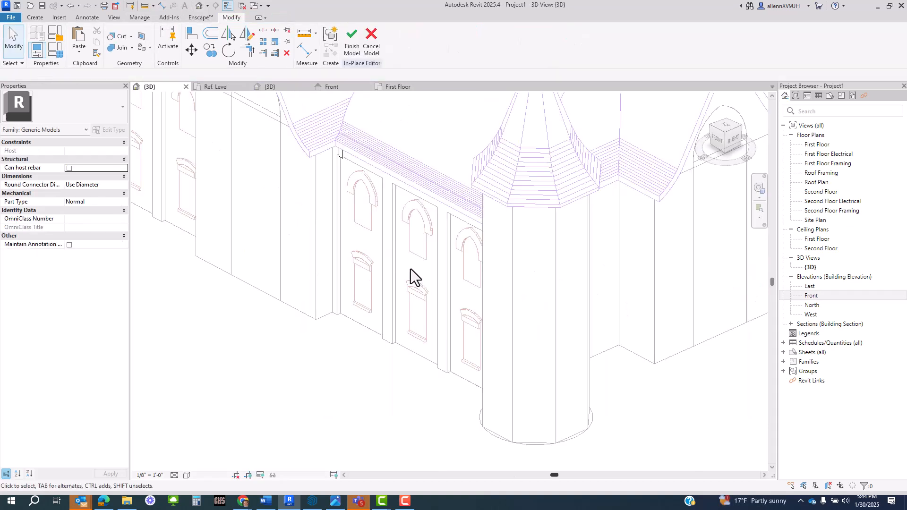
middle_click_drag(411, 278, 431, 245, "shift")
scroll(373, 93, "up", 3)
scroll(387, 114, "up", 2)
middle_click_drag(388, 114, 401, 294)
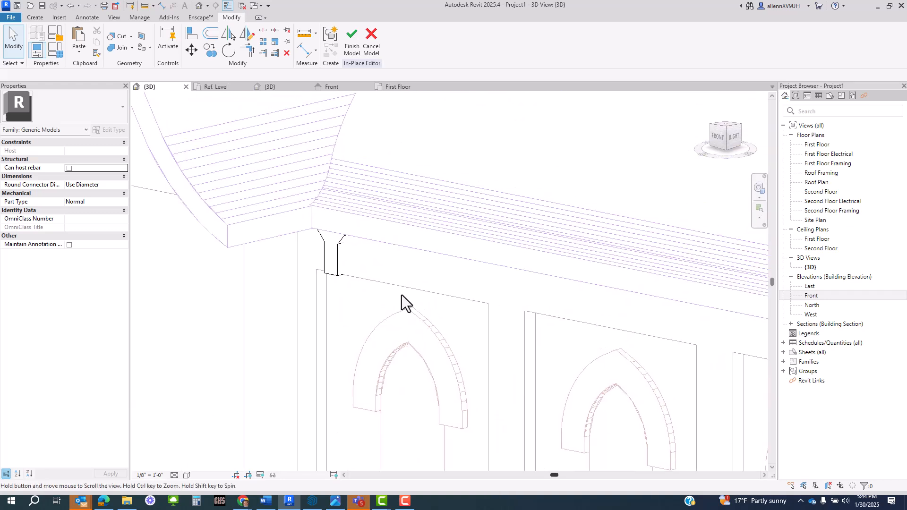
scroll(344, 293, "up", 3)
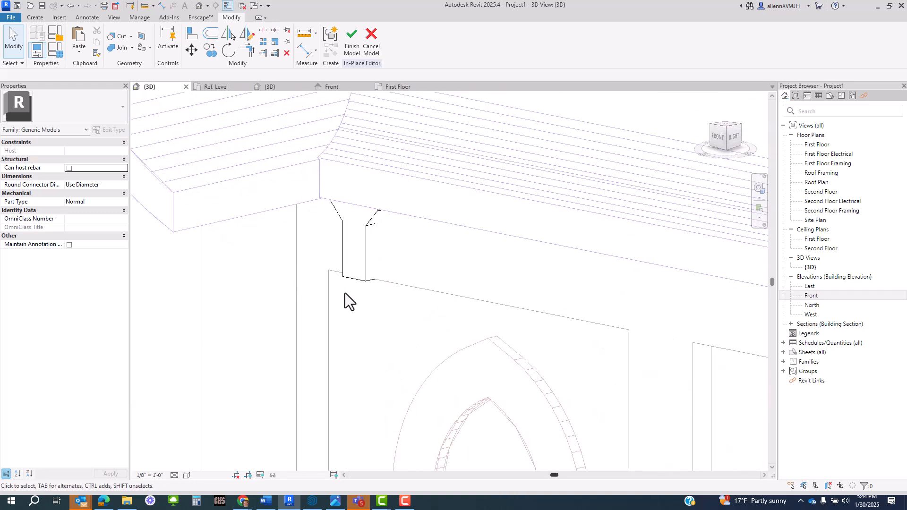
left_click(369, 266)
scroll(369, 259, "up", 1)
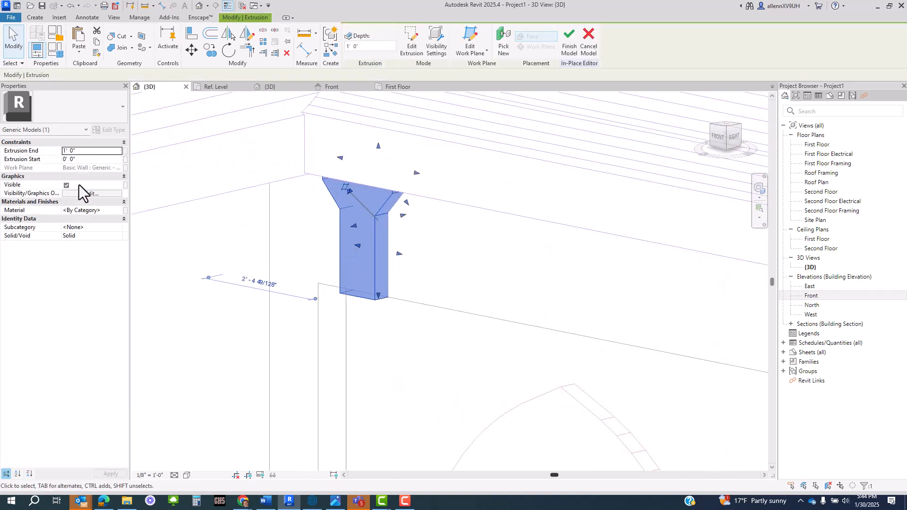
left_click(92, 151)
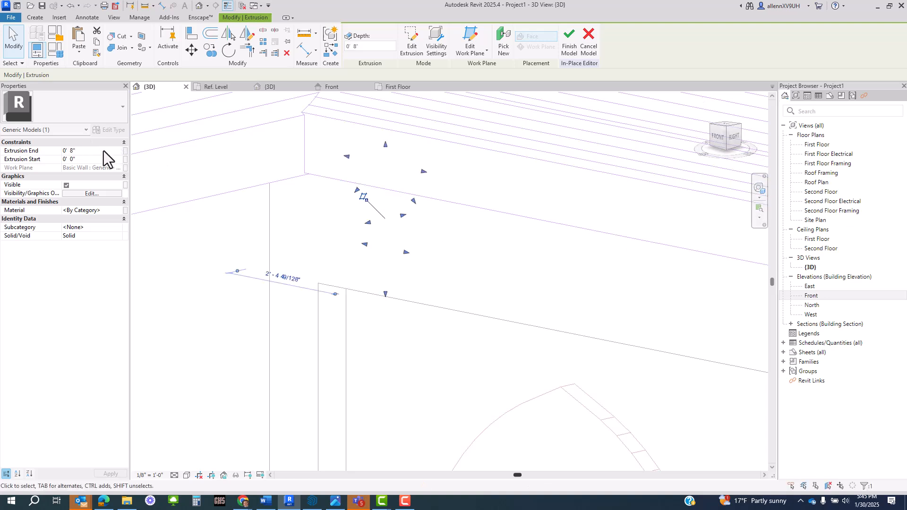
left_click(103, 151)
type("0' 9\"")
key("Return")
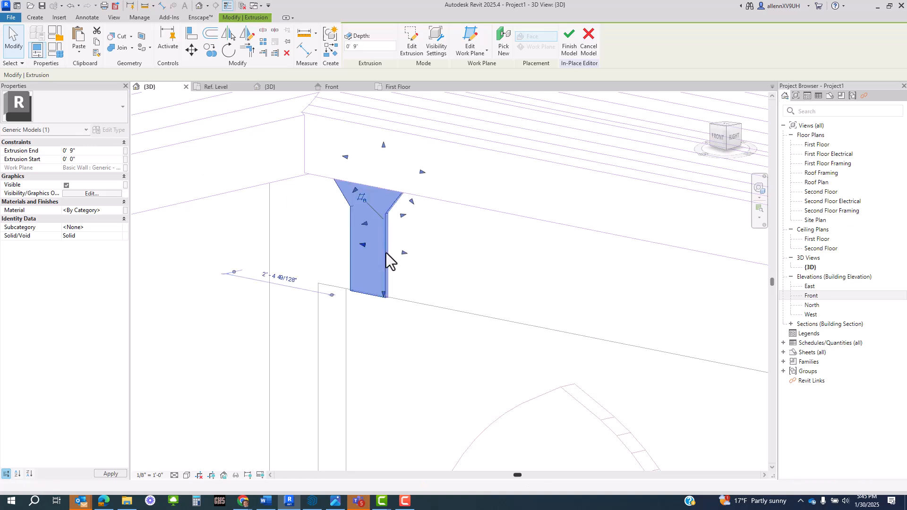
left_click(406, 308)
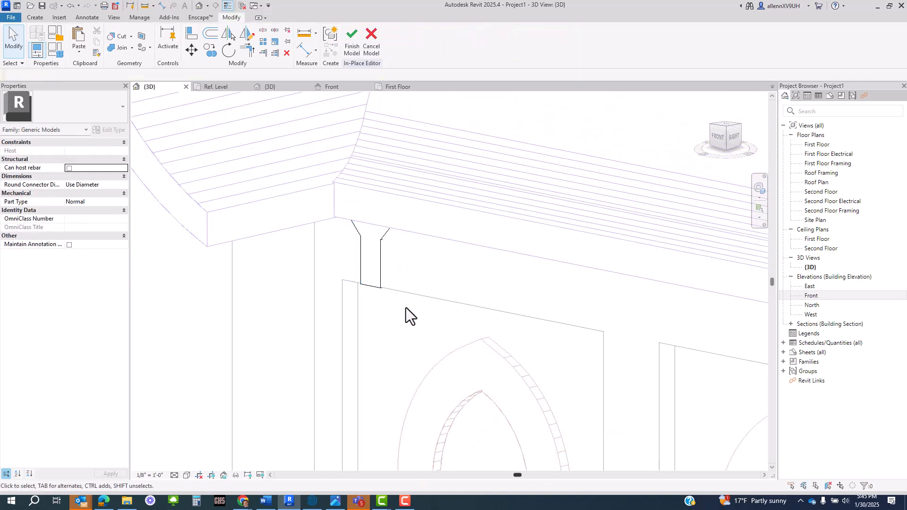
Examine the corbel's projection from the front wall and how it meets the eave in the 3D view.
scroll(399, 284, "up", 3)
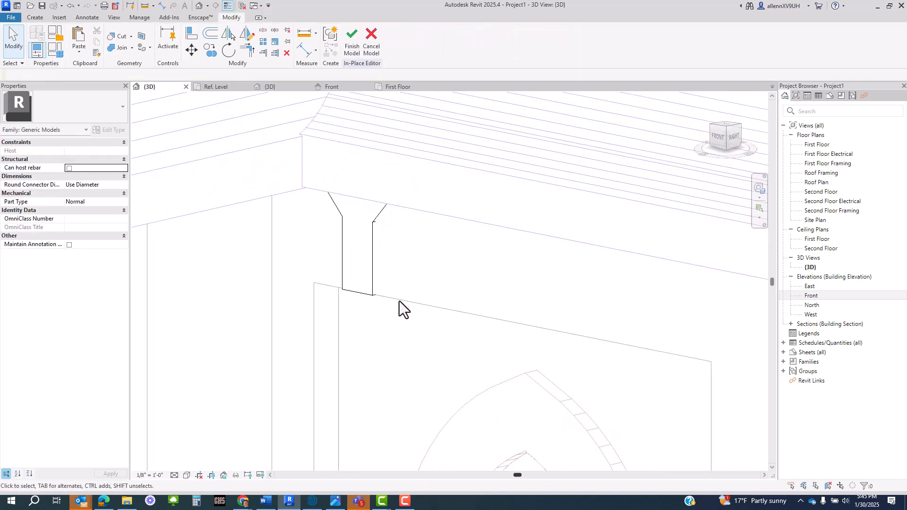
scroll(366, 264, "down", 2)
left_click(372, 251)
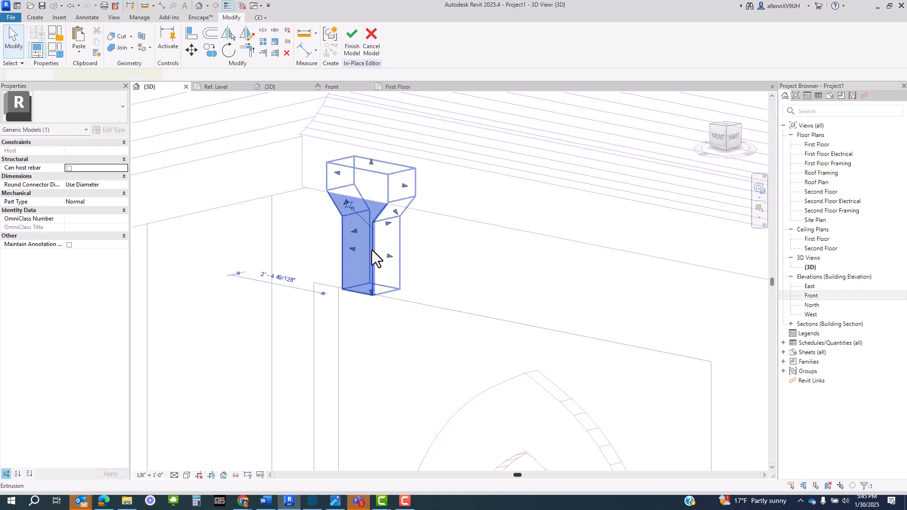
scroll(384, 272, "down", 2)
left_click(412, 321)
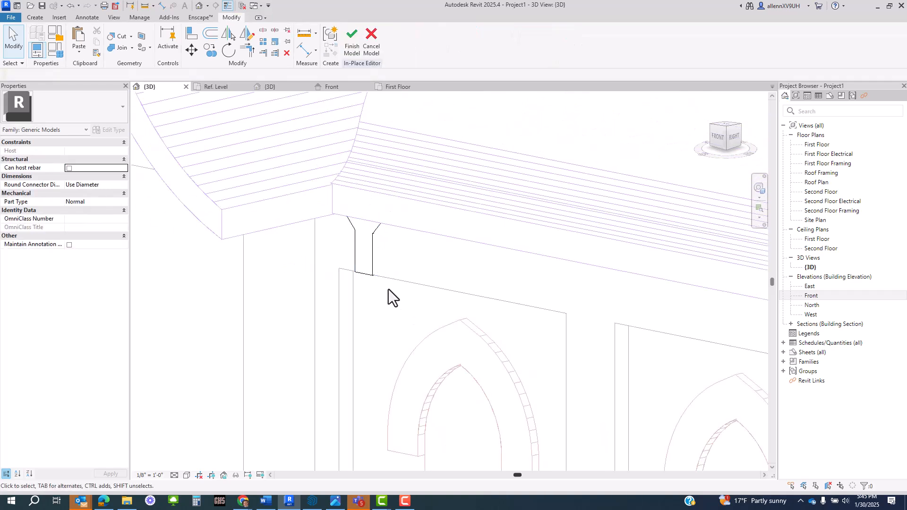
scroll(367, 311, "down", 2)
scroll(366, 311, "down", 1)
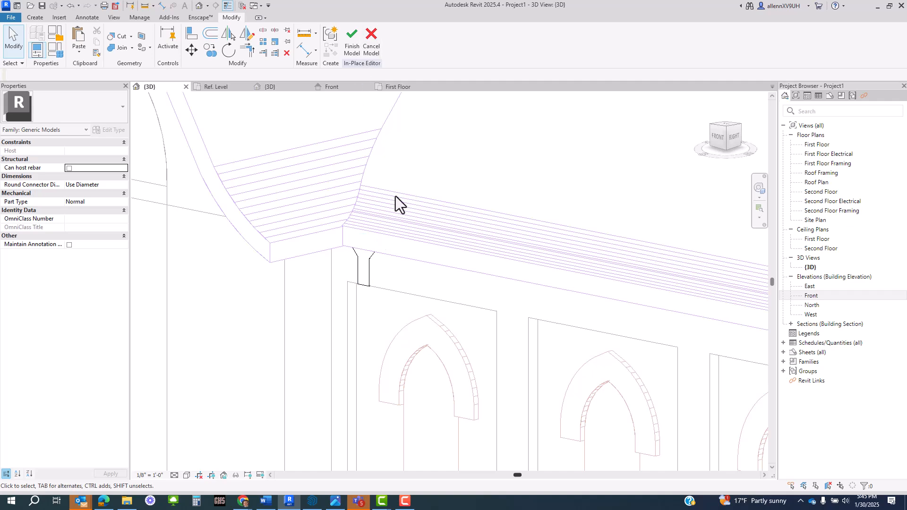
middle_click_drag(395, 196, 420, 349, "shift")
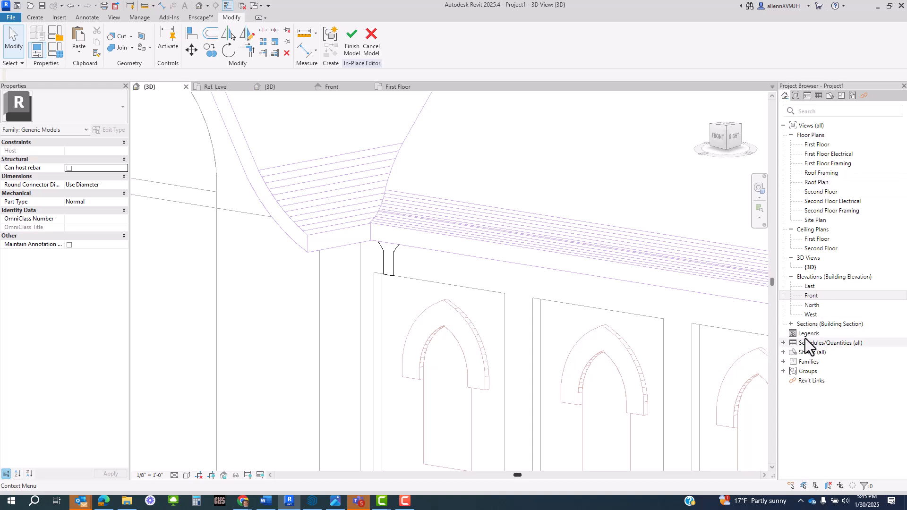
On the Front elevation, move the corbel so its shaft's lower-left corner meets the left edge of the recessed window bay.
left_click(335, 86)
scroll(293, 198, "up", 4)
left_click(300, 209)
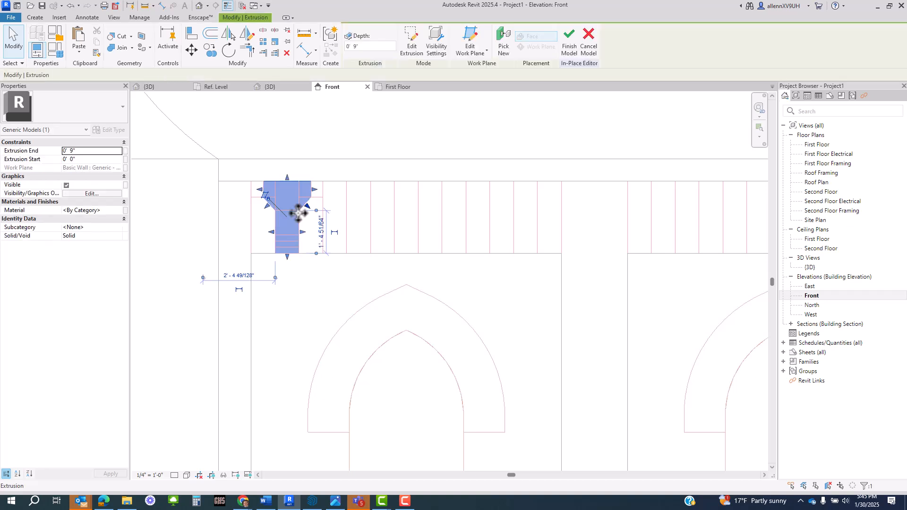
scroll(298, 214, "up", 2)
middle_click_drag(260, 219, 329, 220)
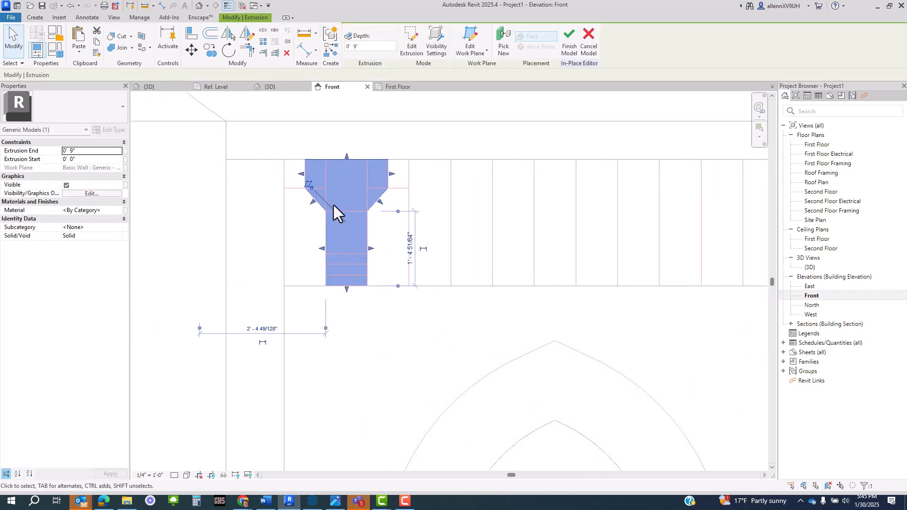
key("m")
key("v")
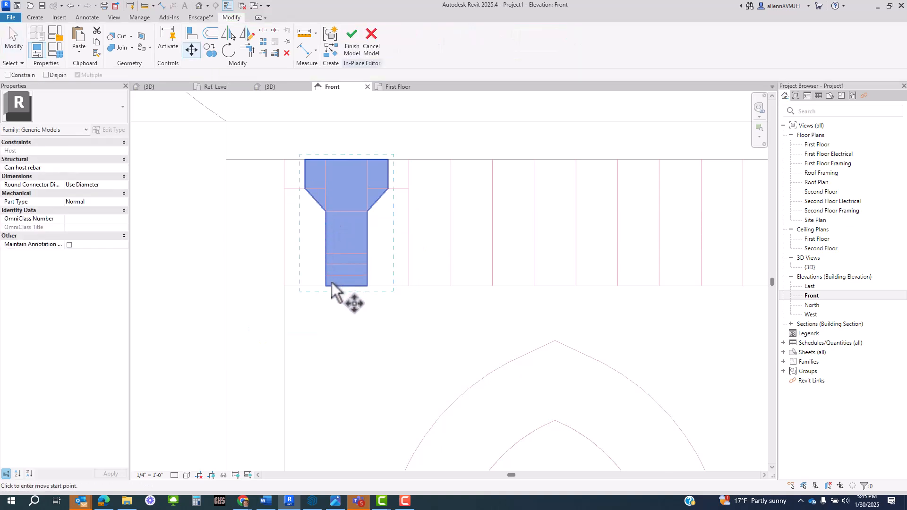
left_click(325, 286)
left_click(284, 286)
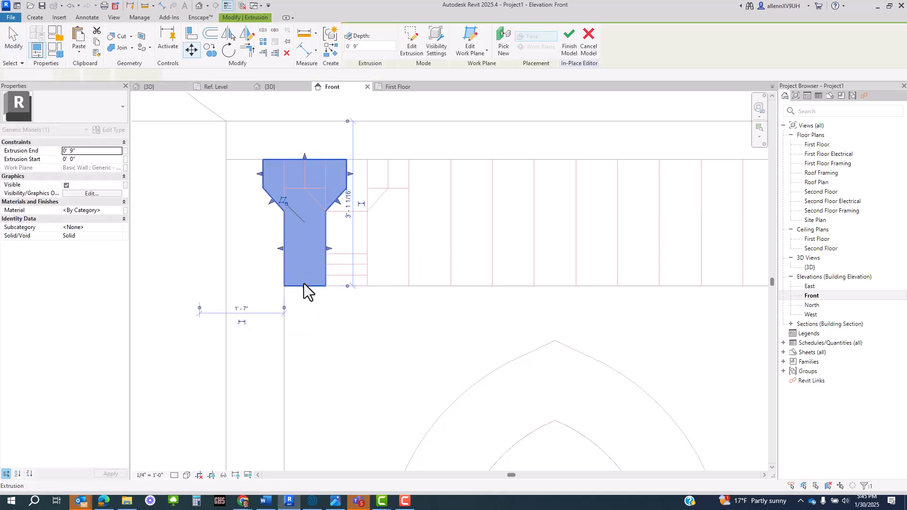
key("Escape")
Try a 7-item corbel array using the Last spacing option, measured across two brick divisions, and undo it.
scroll(278, 236, "down", 2)
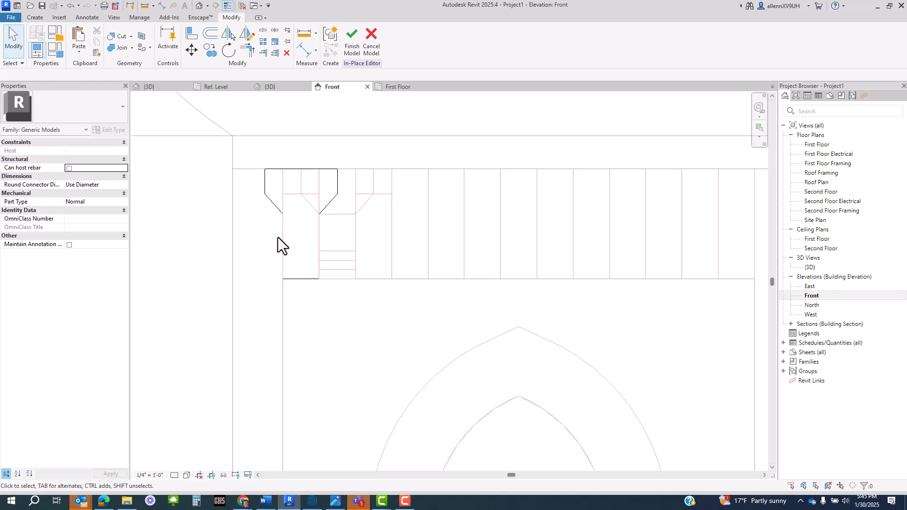
left_click(303, 271)
middle_click_drag(318, 308, 305, 310)
key("a")
key("r")
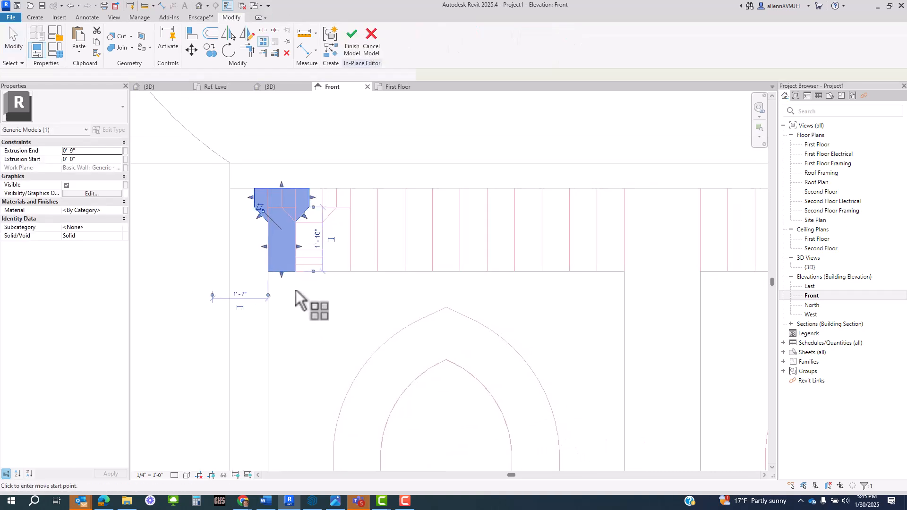
scroll(272, 274, "up", 2)
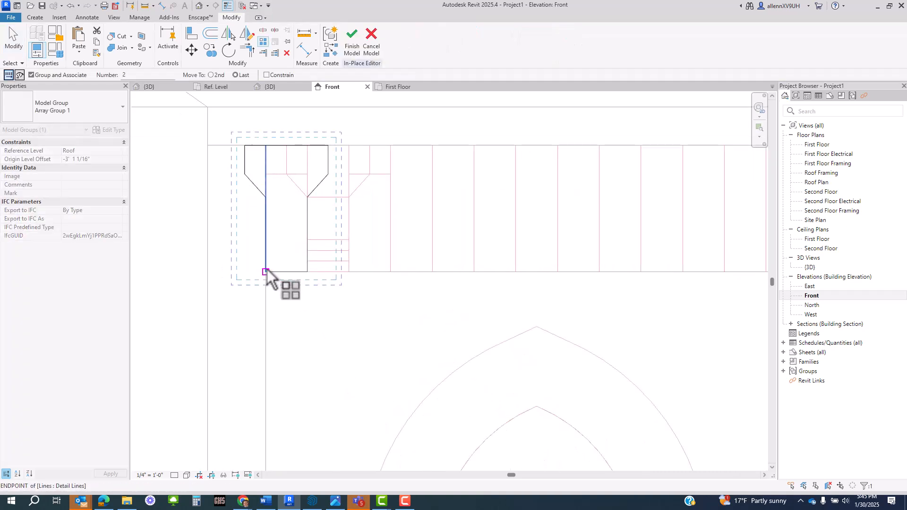
left_click(266, 261)
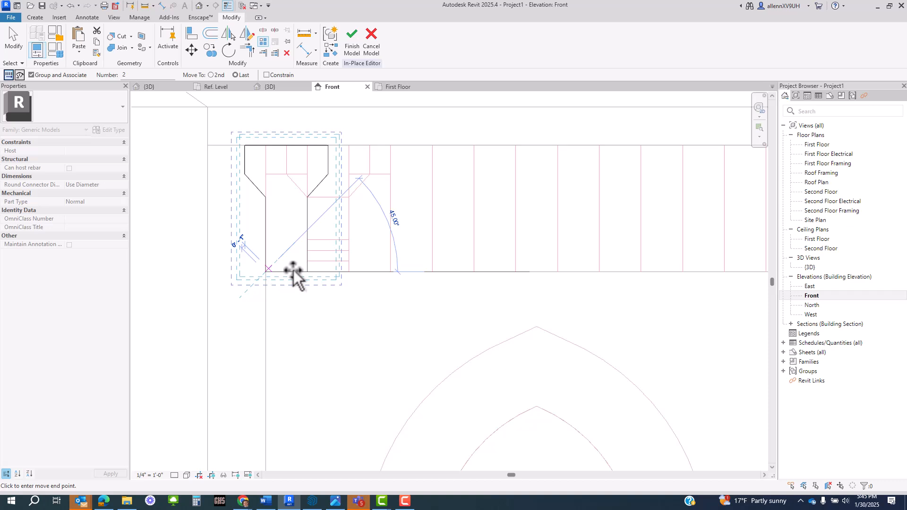
left_click(349, 271)
scroll(307, 271, "down", 2)
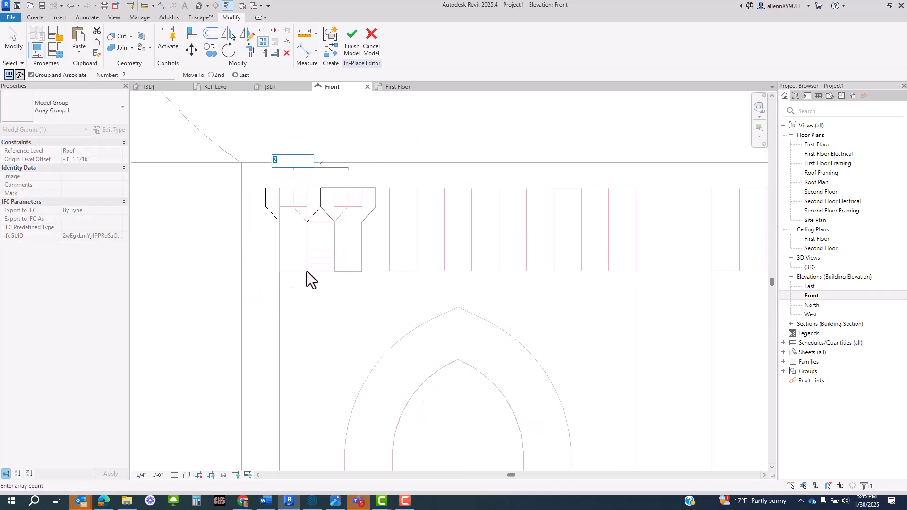
type("7")
key("Return")
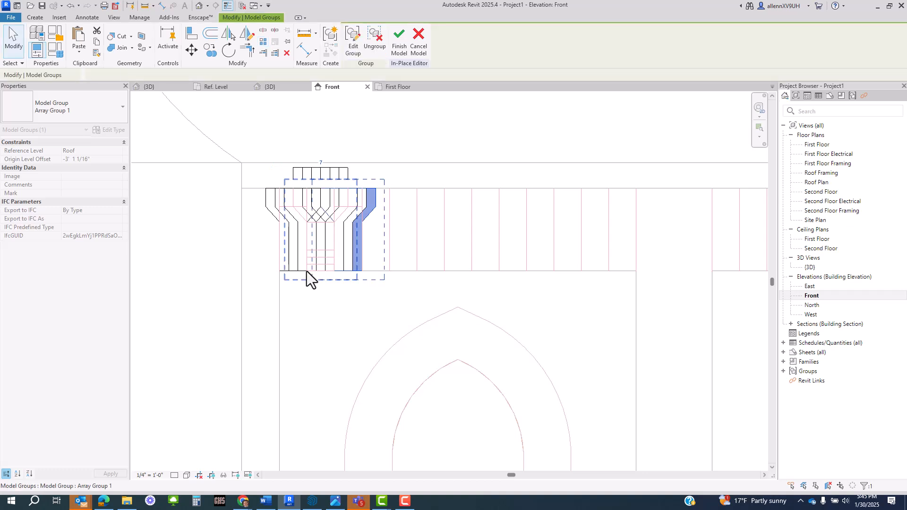
scroll(328, 204, "up", 1)
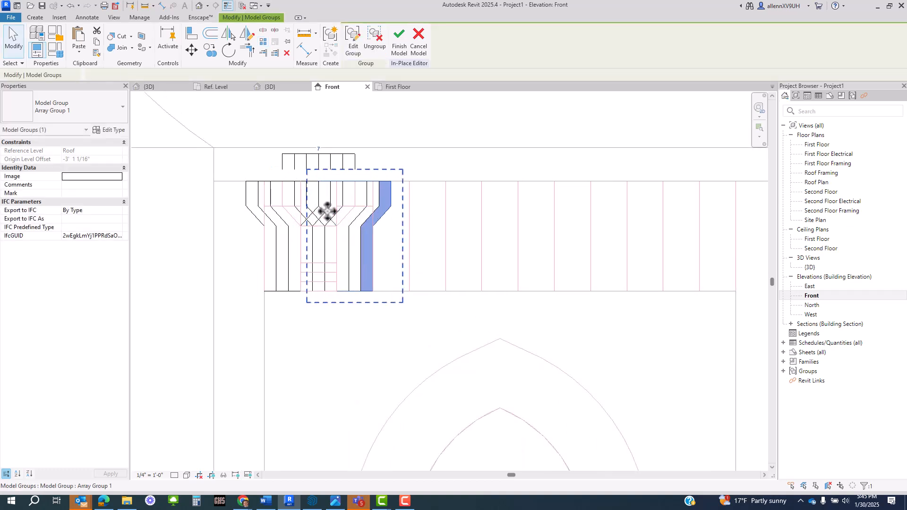
key("ctrl+z")
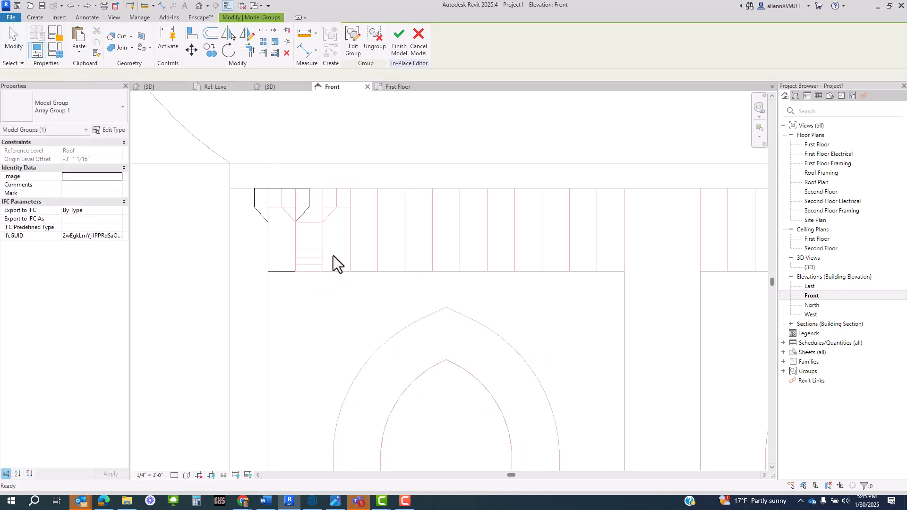
Array the corbel to 7 items using the 2nd spacing option, spaced by its top width, and finish the in-place model.
scroll(297, 218, "up", 1)
left_click(305, 218)
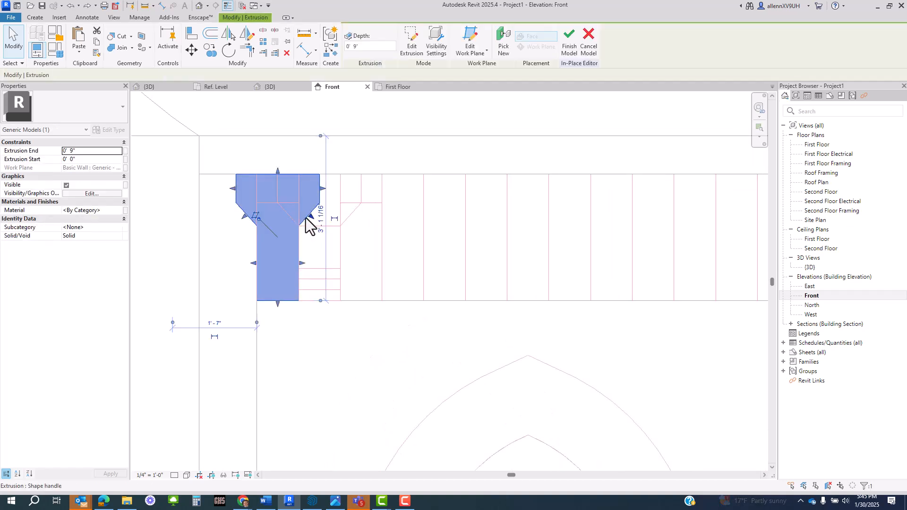
left_click(302, 241)
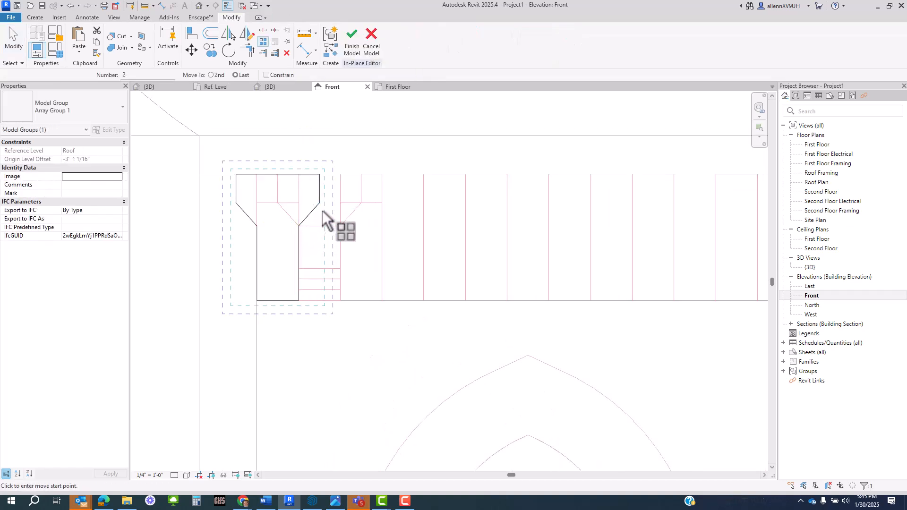
key("a")
key("r")
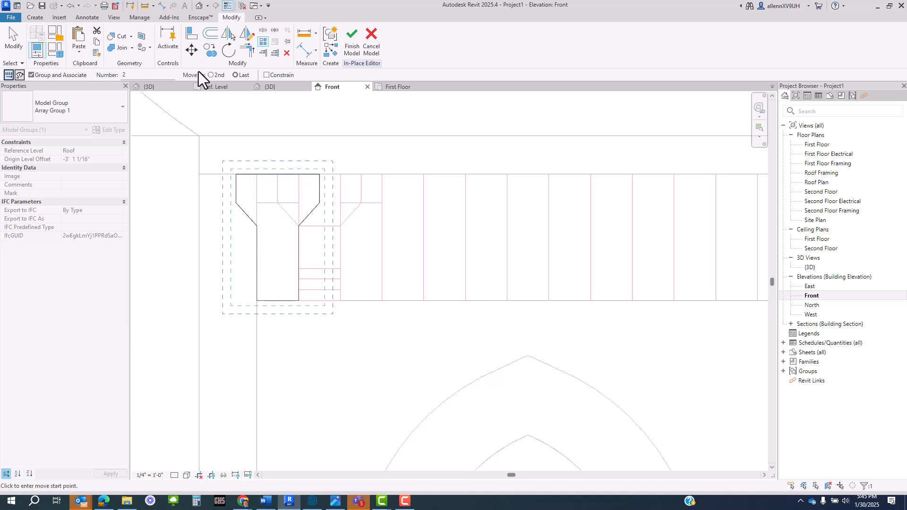
left_click(212, 74)
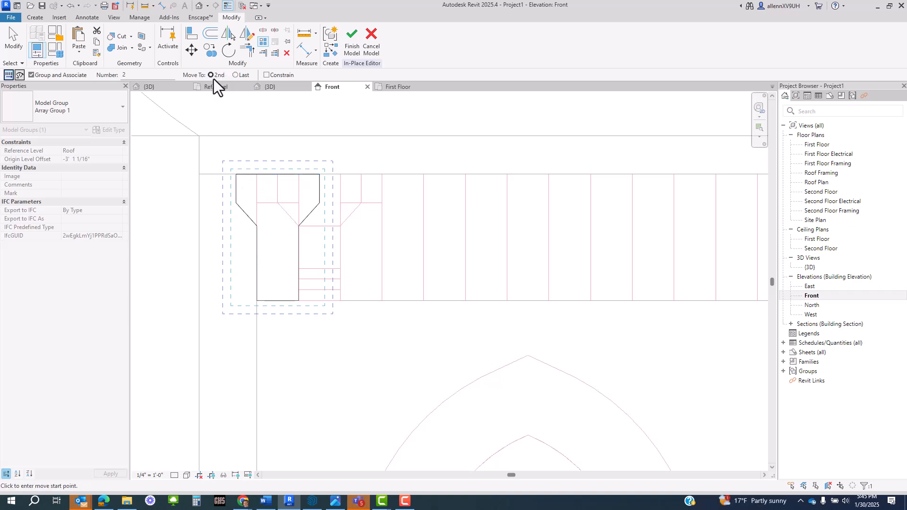
left_click(236, 175)
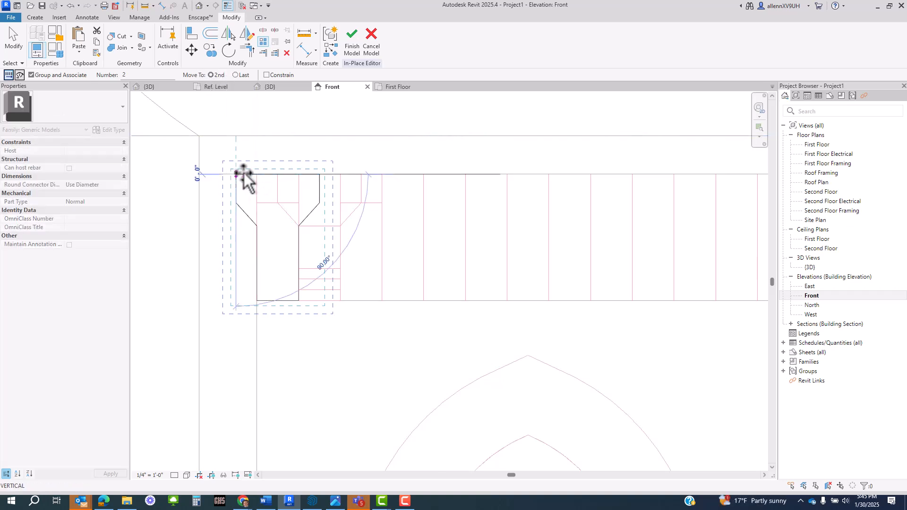
left_click(321, 174)
scroll(263, 212, "down", 3)
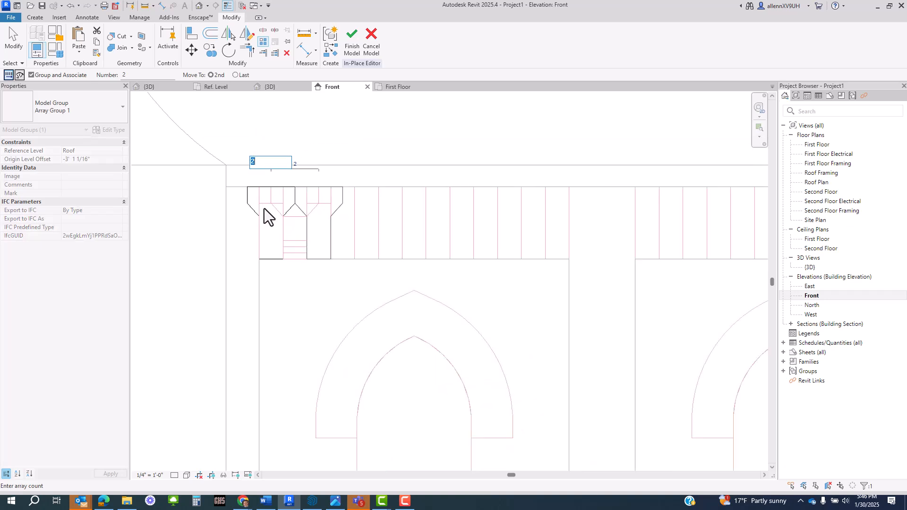
type("7")
key("Return")
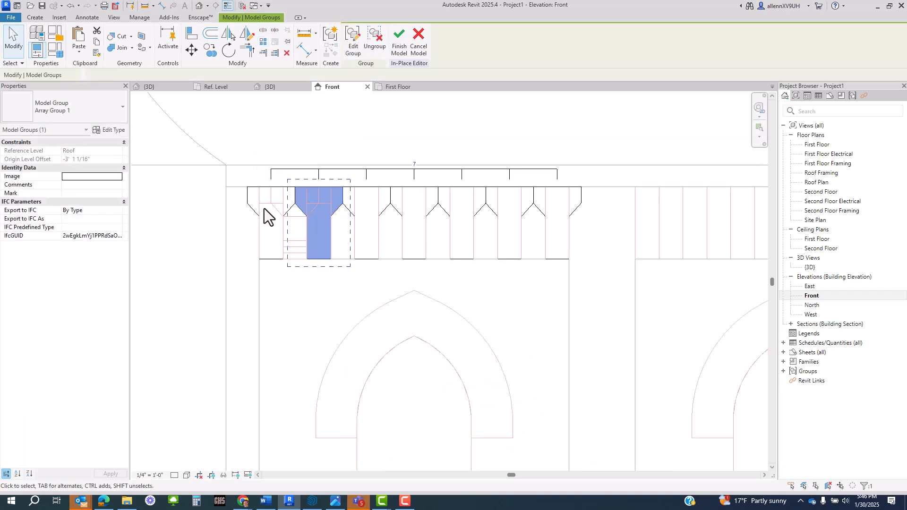
left_click(398, 50)
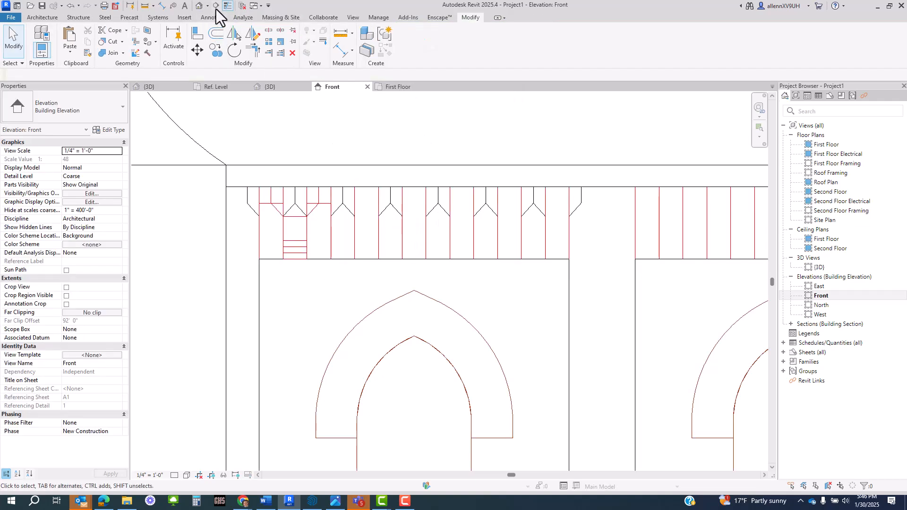
Examine the finished corbel row beneath the eave and above the front window bay in the 3D view.
left_click(200, 5)
middle_click_drag(309, 250, 464, 300, "shift")
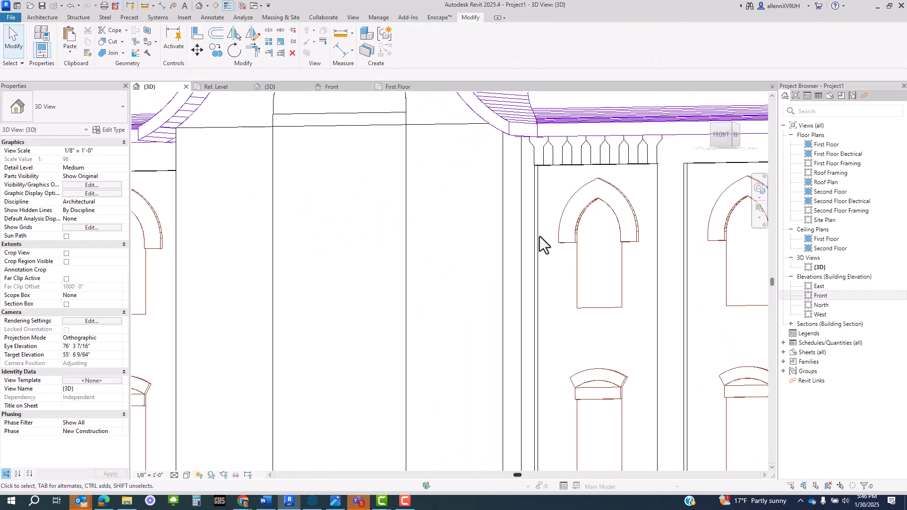
scroll(591, 165, "up", 3)
scroll(596, 193, "up", 3)
middle_click_drag(597, 196, 377, 240)
scroll(366, 231, "down", 3)
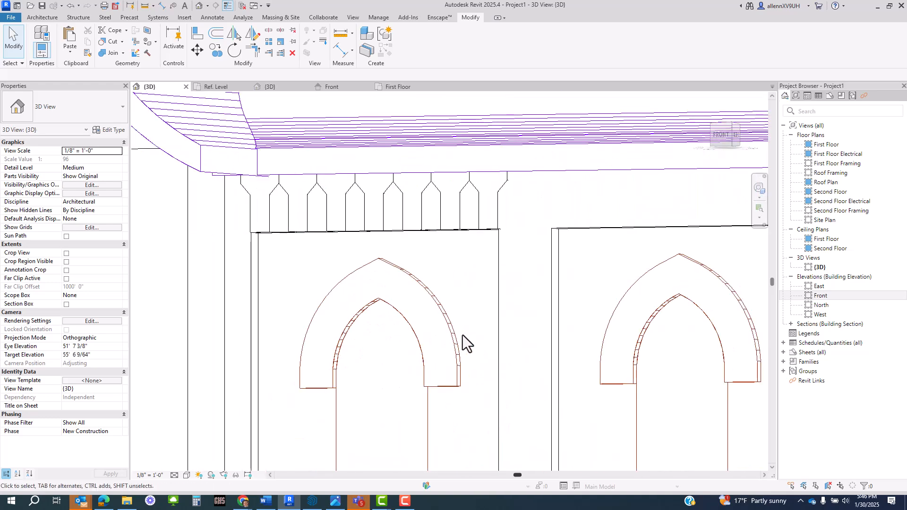
scroll(456, 292, "down", 2)
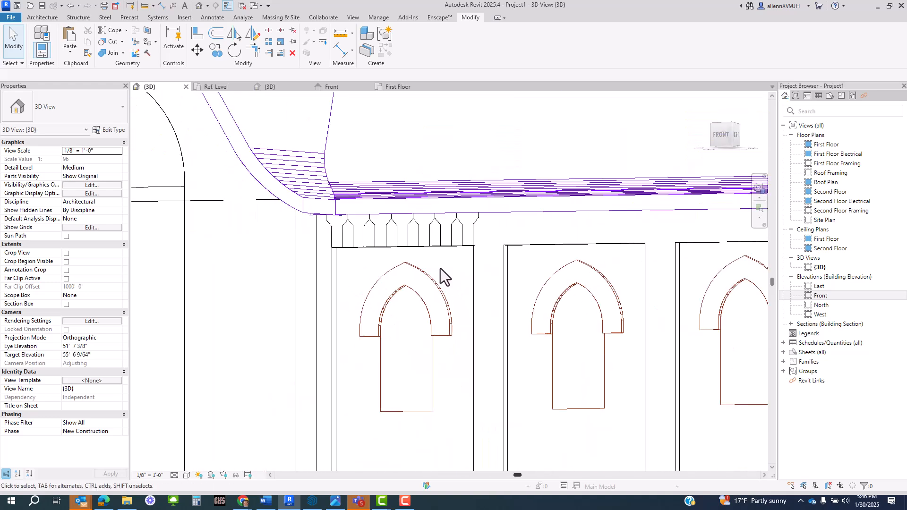
Temporarily hide the imported Provo City Center Temple drawing in the 3D view.
left_click(506, 295)
scroll(494, 270, "down", 2)
scroll(494, 279, "up", 2)
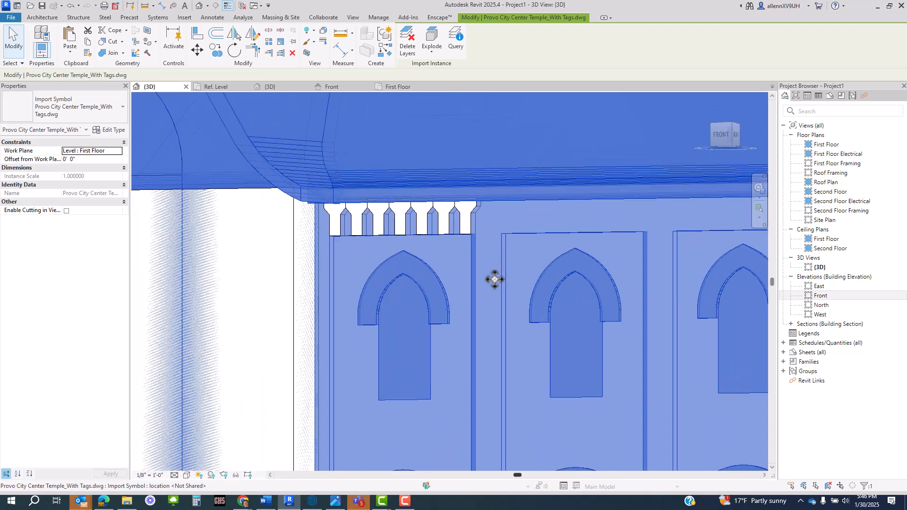
left_click(496, 278)
left_click(503, 272)
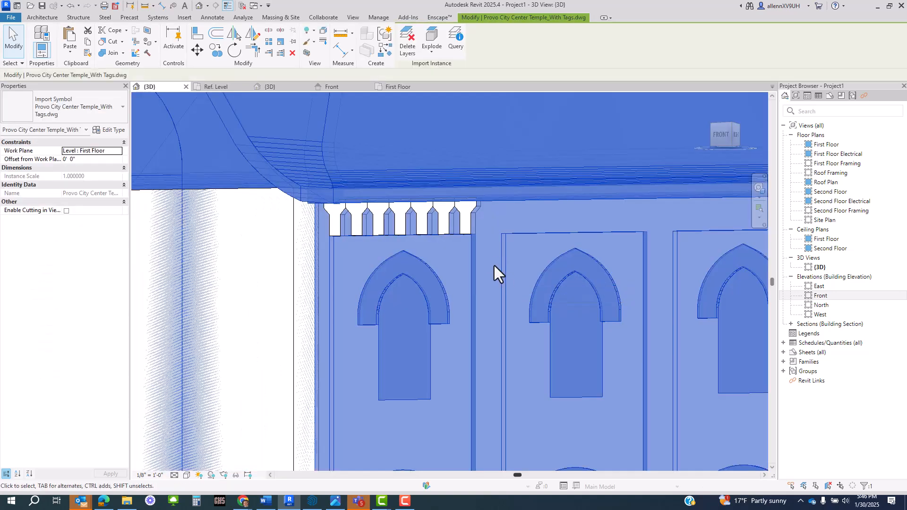
key("h")
key("h")
Inspect the corbel row against the front wall from below and check that it selects as one generic model.
middle_click_drag(453, 264, 477, 257, "shift")
scroll(464, 265, "up", 3)
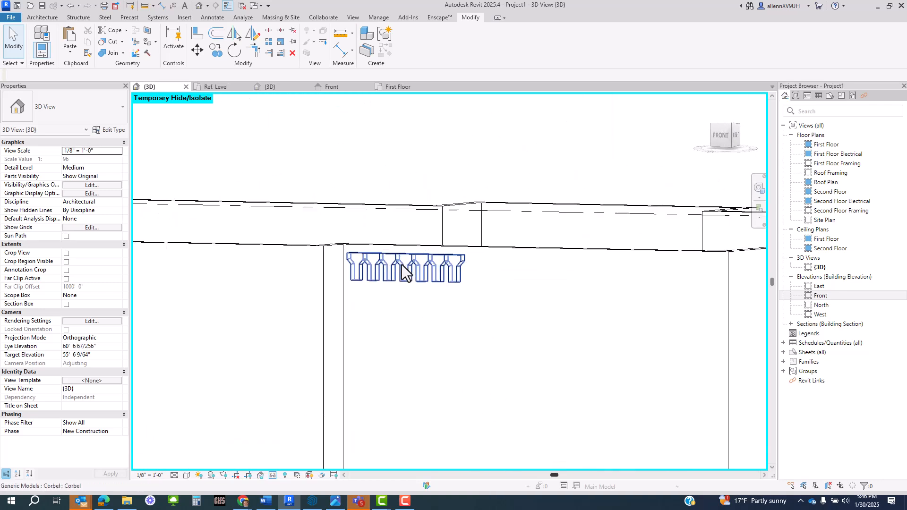
left_click(415, 274)
middle_click_drag(453, 355, 430, 321, "shift")
left_click(409, 220)
scroll(412, 279, "up", 3)
scroll(296, 266, "up", 2)
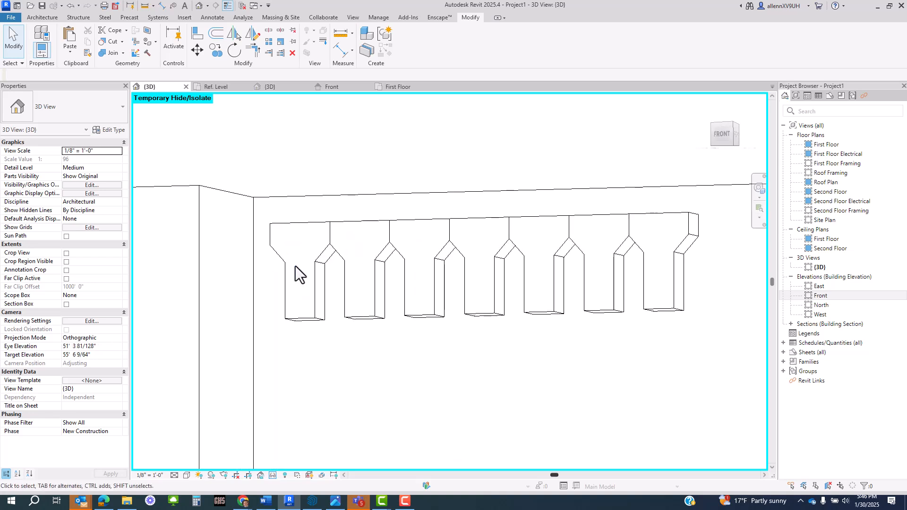
left_click(314, 275)
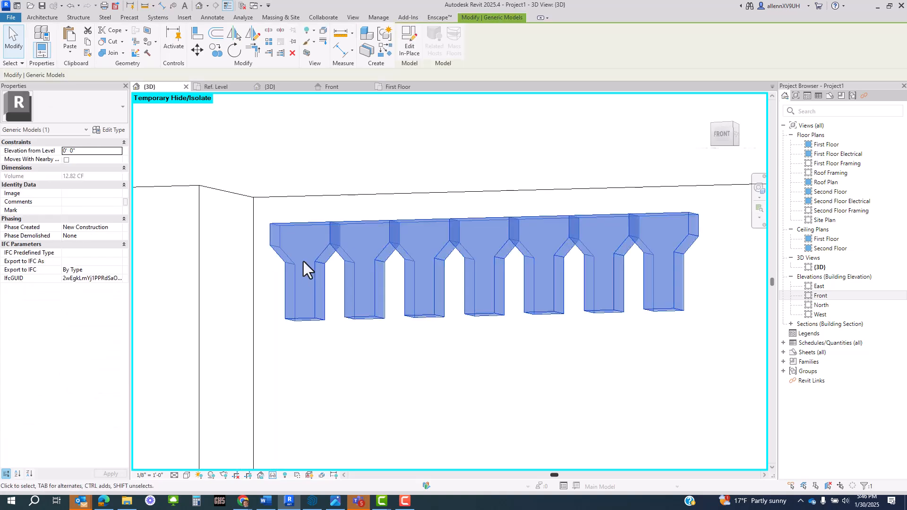
scroll(333, 273, "down", 1)
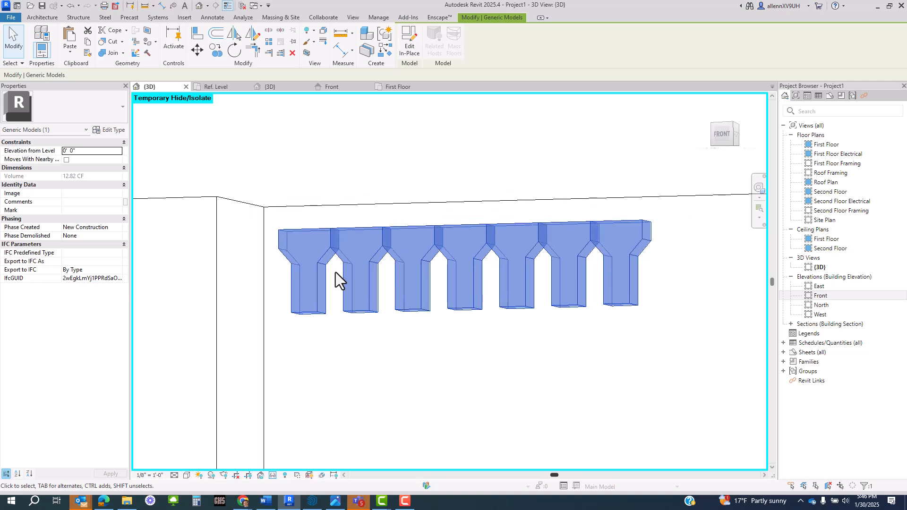
scroll(353, 243, "down", 1)
scroll(424, 154, "down", 1)
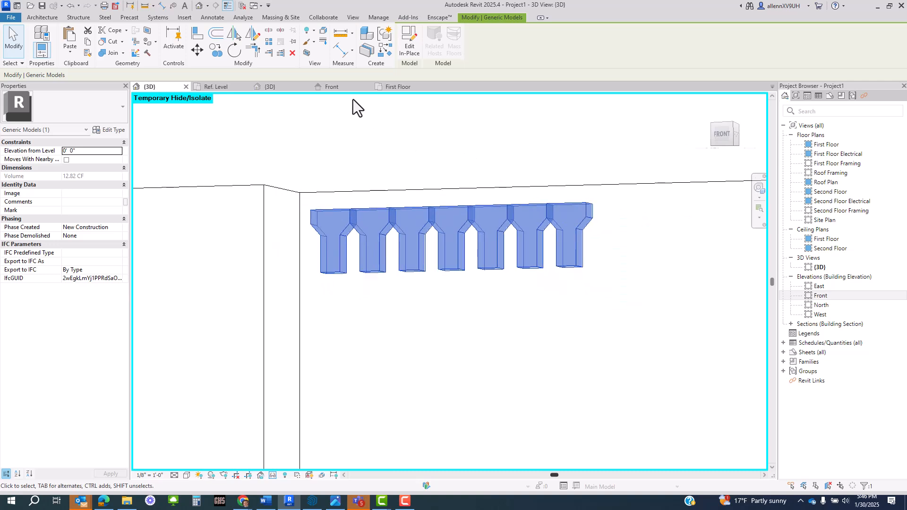
Compare the corbel row with the neighbouring bay's brick lines on the Front elevation, and inspect its form in the 3D view.
left_click(329, 87)
left_click(410, 134)
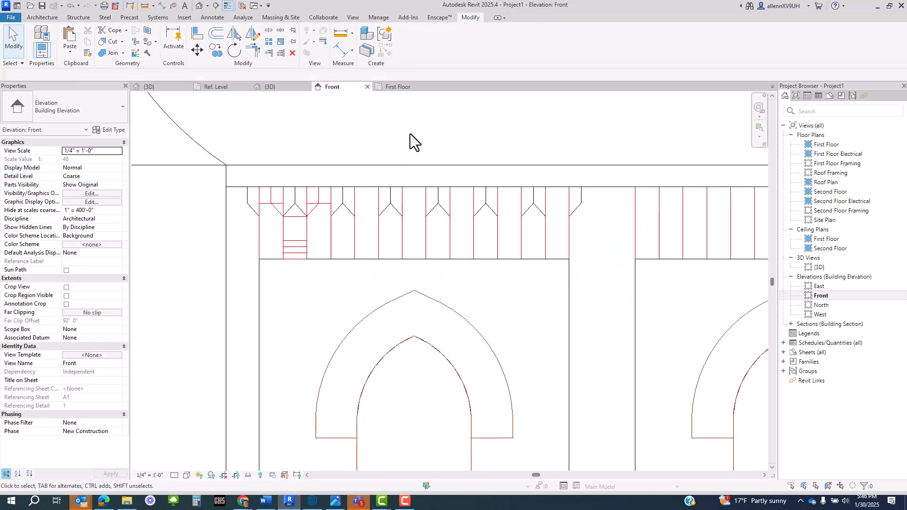
scroll(609, 214, "up", 2)
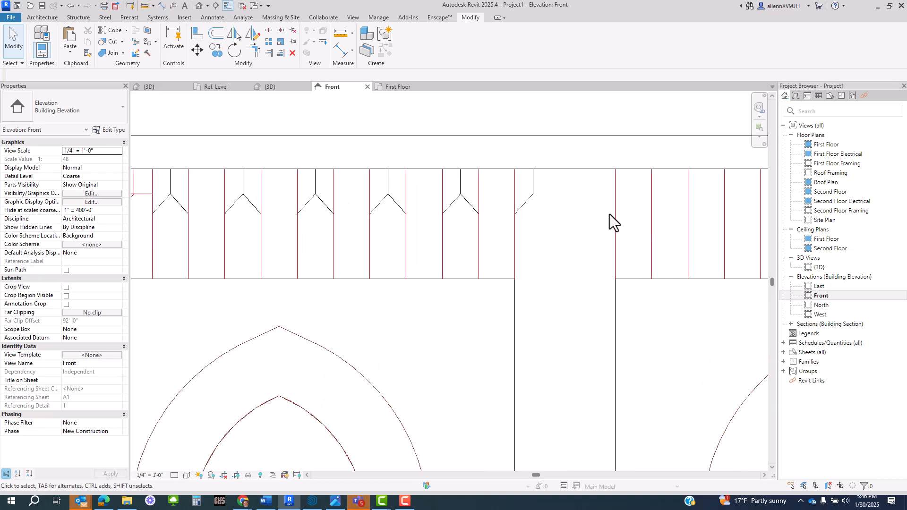
left_click(533, 199)
scroll(532, 193, "down", 2)
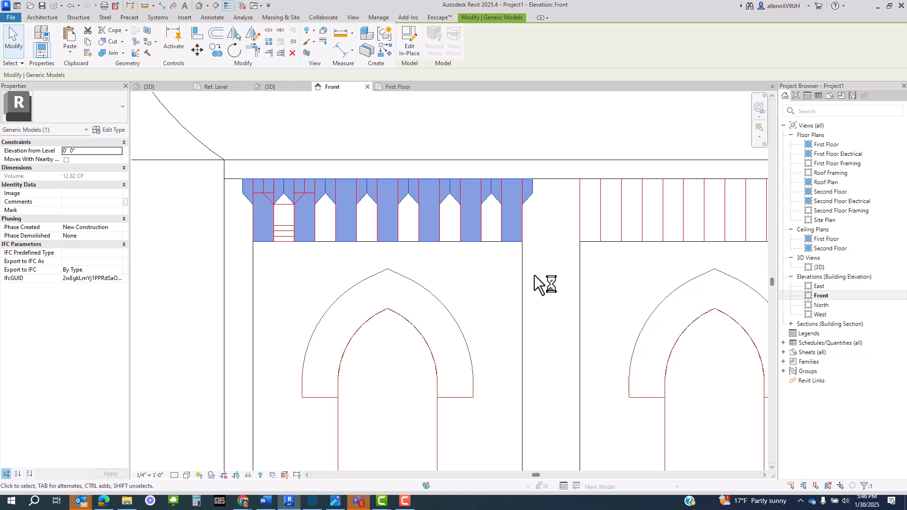
scroll(532, 254, "up", 2)
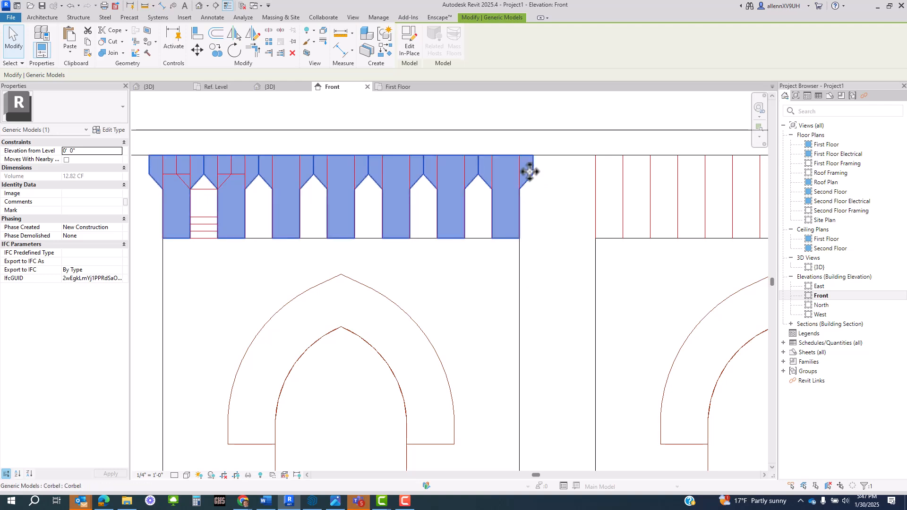
scroll(583, 222, "down", 5)
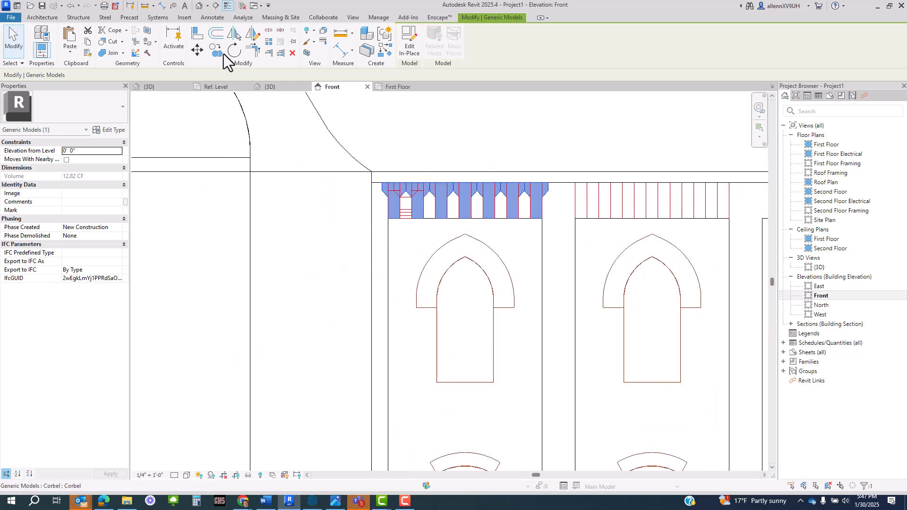
left_click(199, 6)
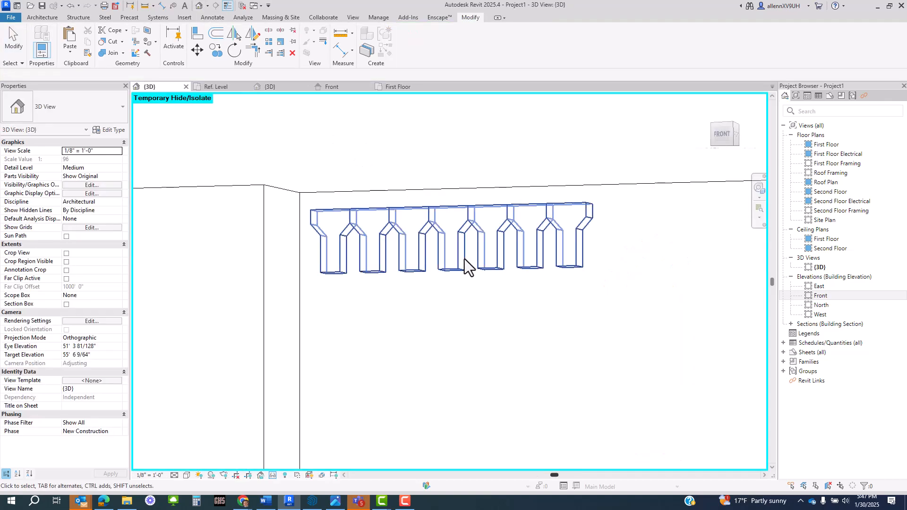
middle_click_drag(467, 246, 523, 296, "shift")
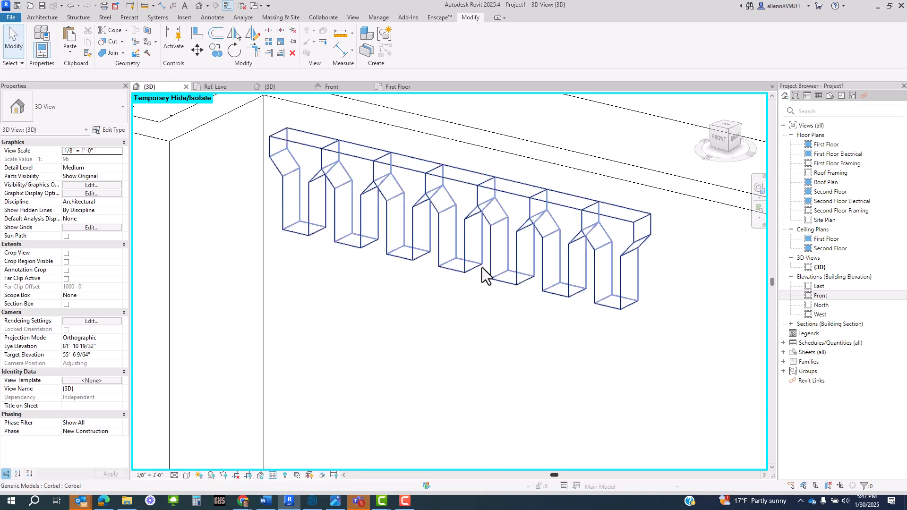
scroll(482, 267, "down", 3)
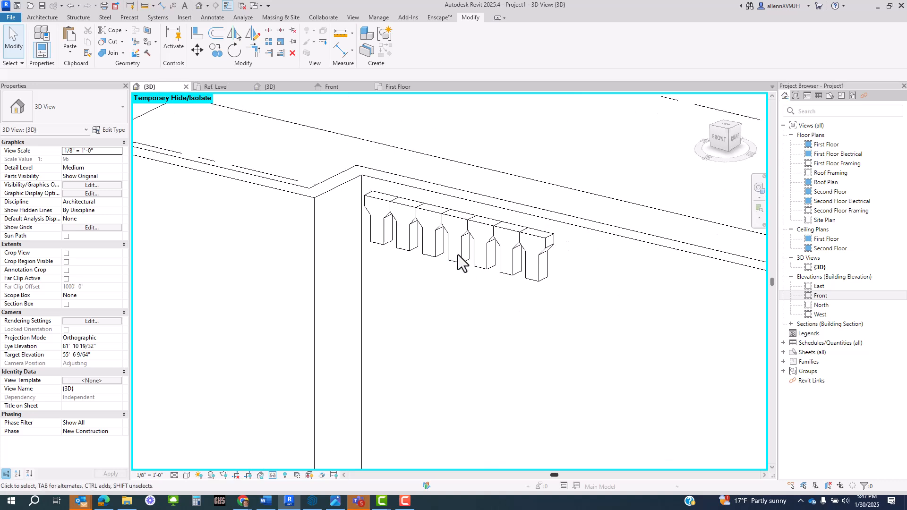
Try copying the corbel row in the 3D view with the Multiple option, placing a copy away from the building.
left_click(506, 274)
scroll(440, 316, "down", 5)
mouse_move(454, 347)
middle_mouse_down("shift")
mouse_move(479, 304)
mouse_move(462, 348)
middle_mouse_up("shift")
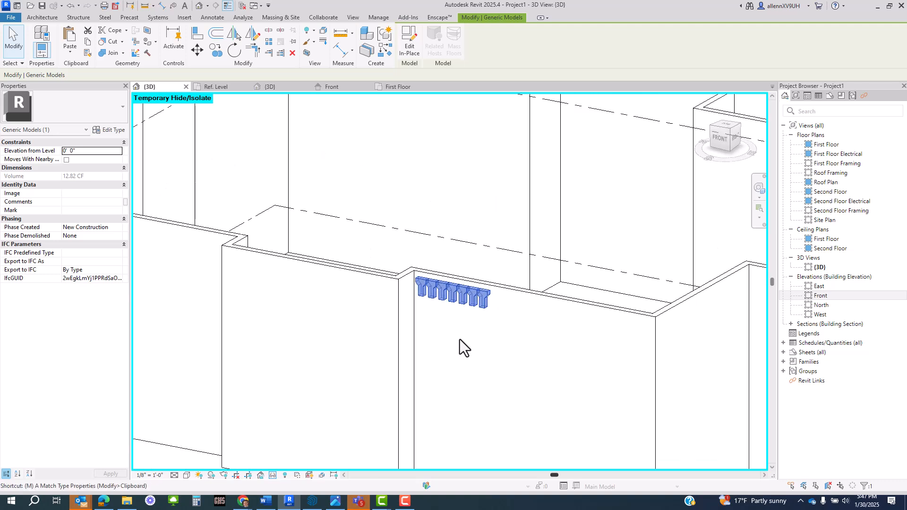
left_click(457, 341)
left_click(439, 297)
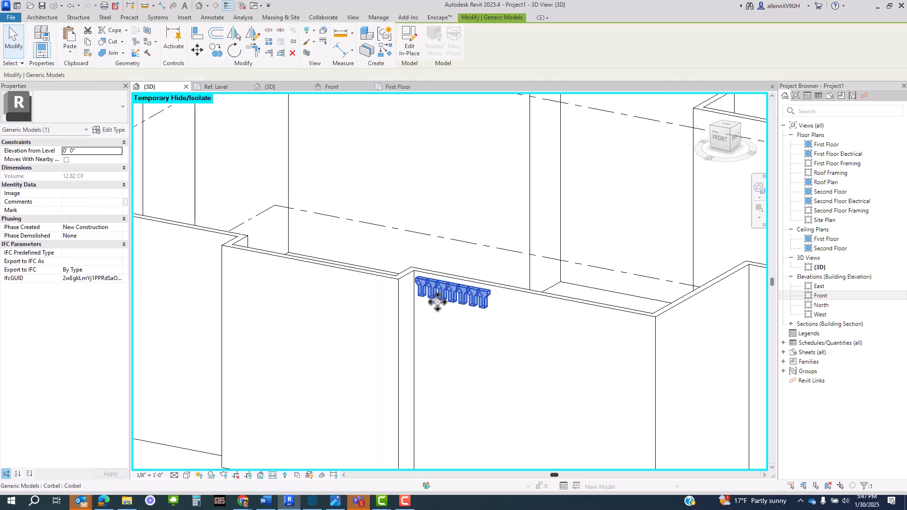
key("c")
key("o")
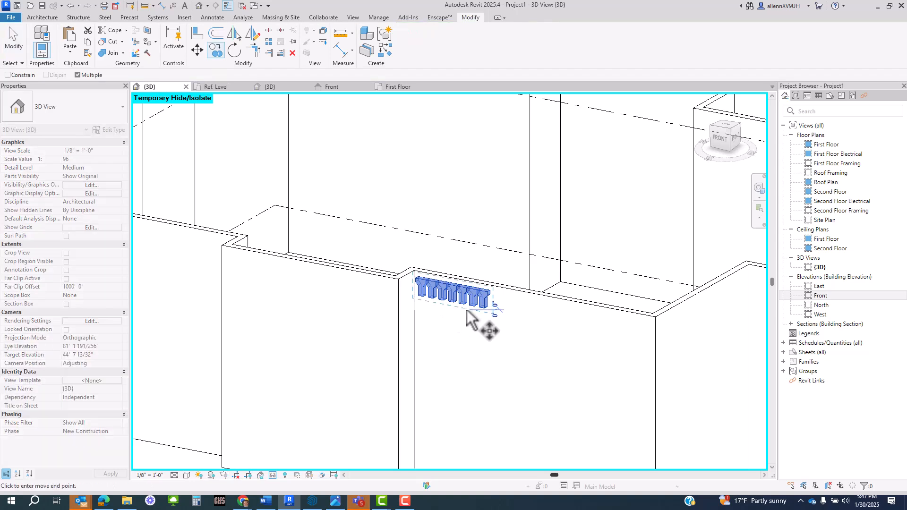
left_click(486, 330)
scroll(479, 397, "down", 3)
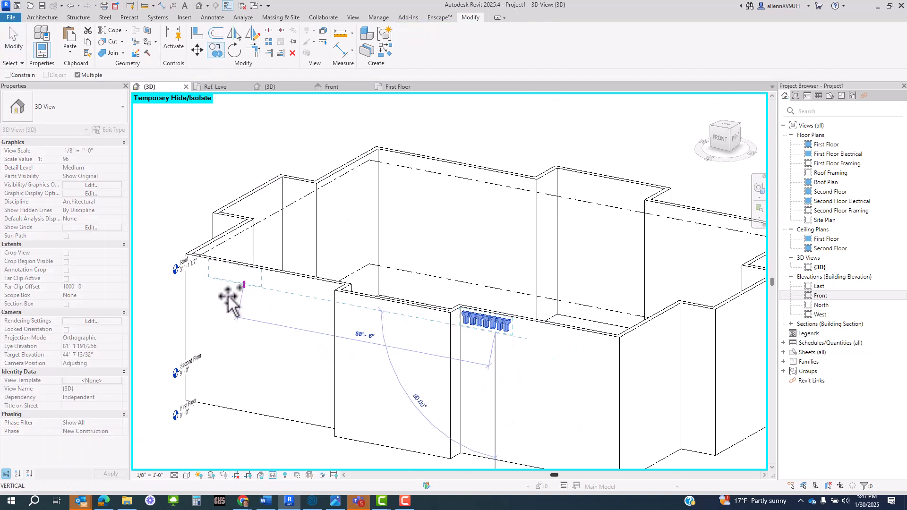
scroll(547, 350, "down", 2)
middle_click_drag(609, 363, 449, 197, "shift")
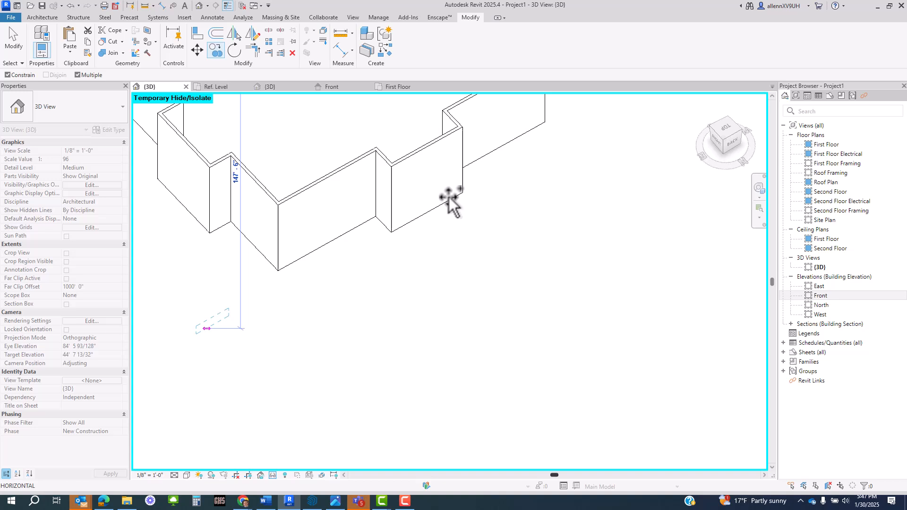
left_click(320, 188)
middle_click_drag(344, 301, 519, 228, "shift")
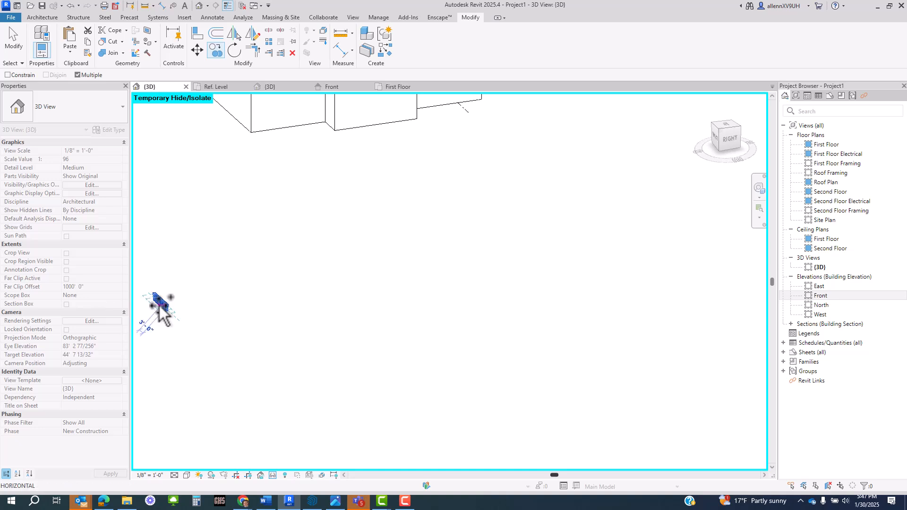
End the copy command and delete the stray corbel row placed outside the building.
middle_click_drag(162, 309, 354, 328, "shift")
scroll(331, 319, "up", 3)
key("Escape")
left_click(332, 317)
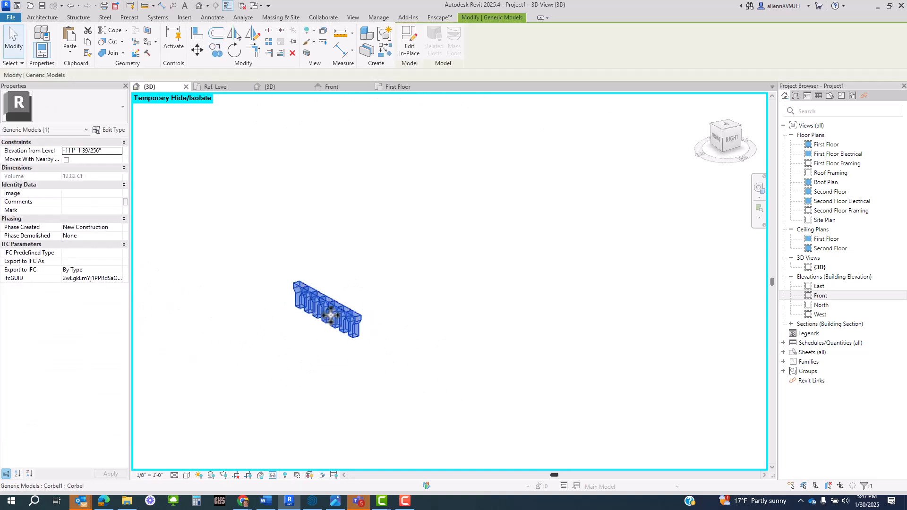
key("Delete")
Examine the original corbel row on the front wall up close in the 3D view.
scroll(339, 313, "down", 4)
middle_click_drag(371, 146, 469, 132)
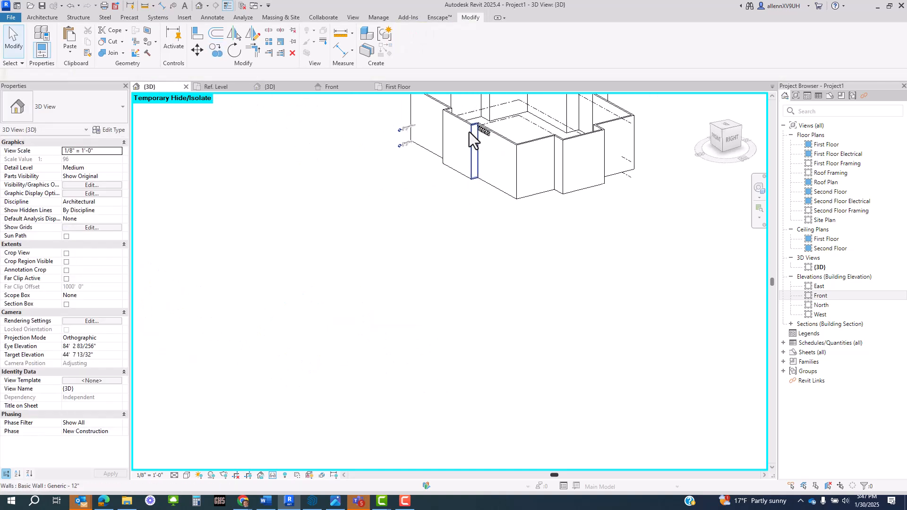
scroll(475, 127, "up", 4)
scroll(499, 130, "up", 3)
middle_click_drag(491, 192, 551, 204, "shift")
scroll(512, 169, "up", 6)
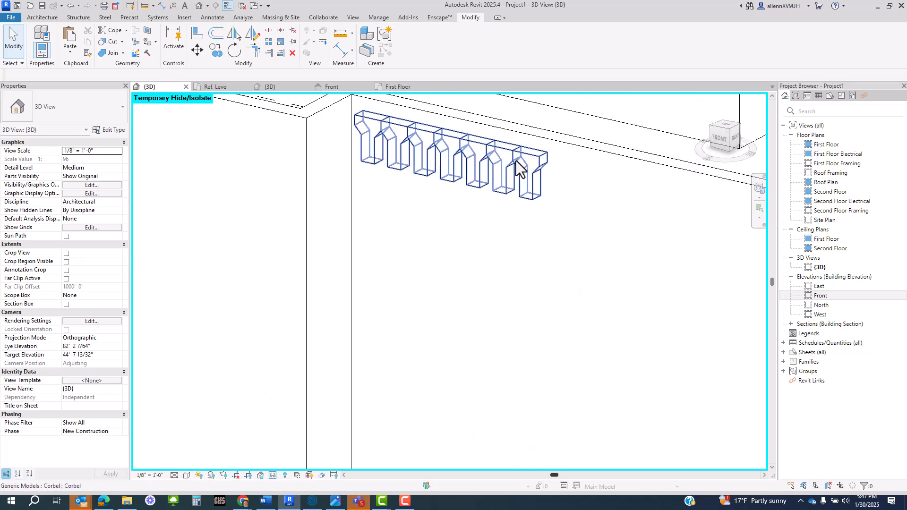
scroll(431, 203, "up", 1)
middle_click_drag(431, 204, 442, 279)
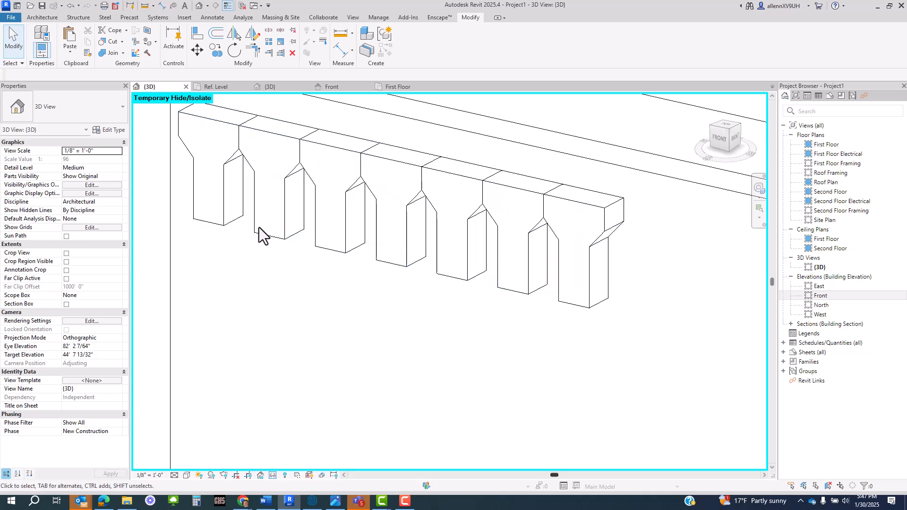
scroll(301, 272, "down", 2)
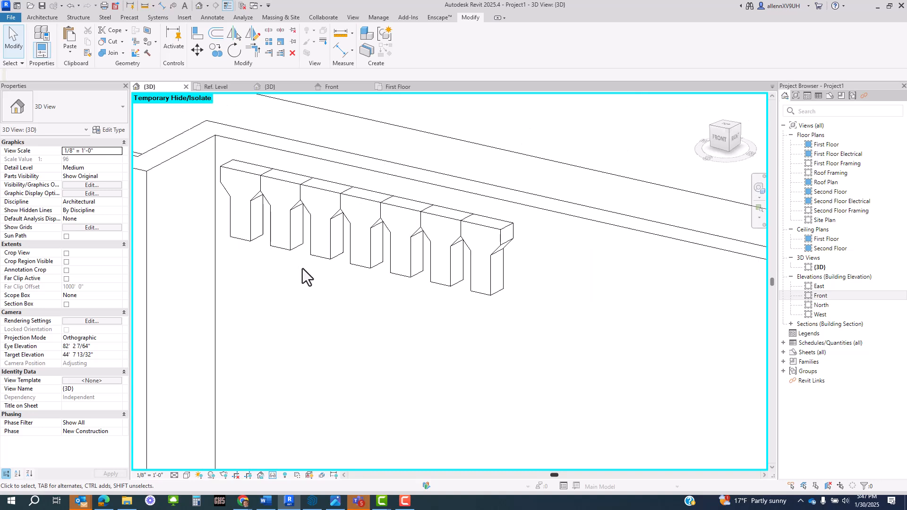